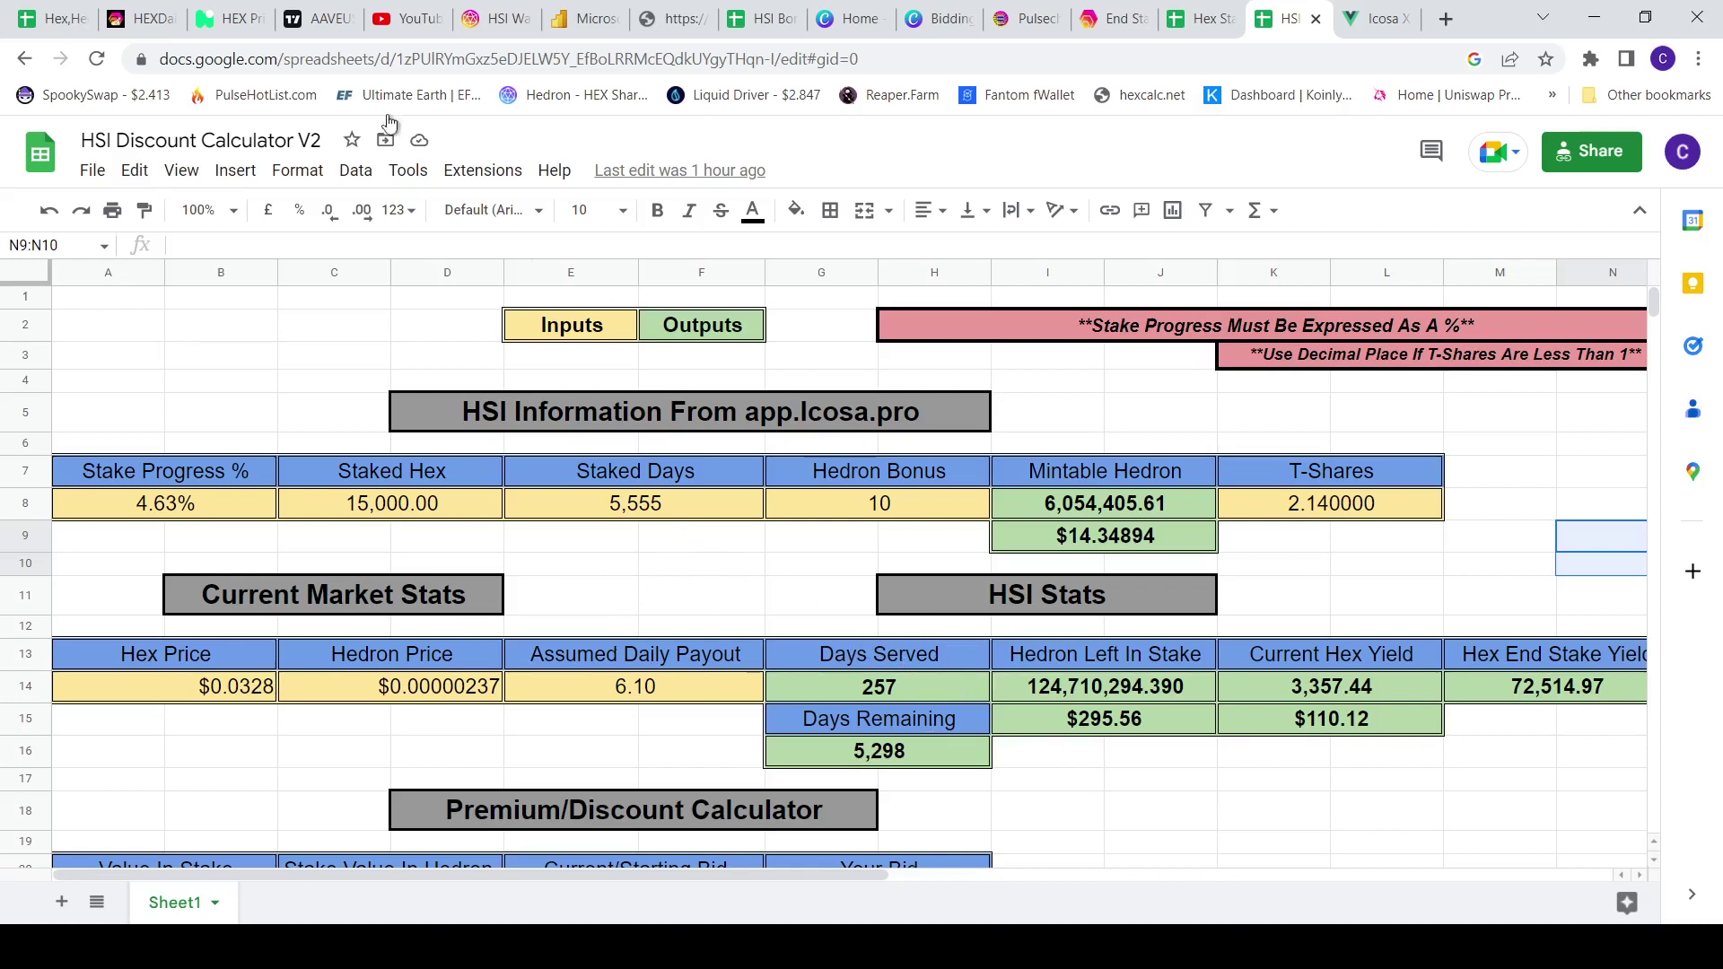
# Look over the older Hex,Hedron,Icosa Calculators spreadsheet and review all sections of the HSI Discount Calculator V2 sheet.
pyautogui.click(40, 18)
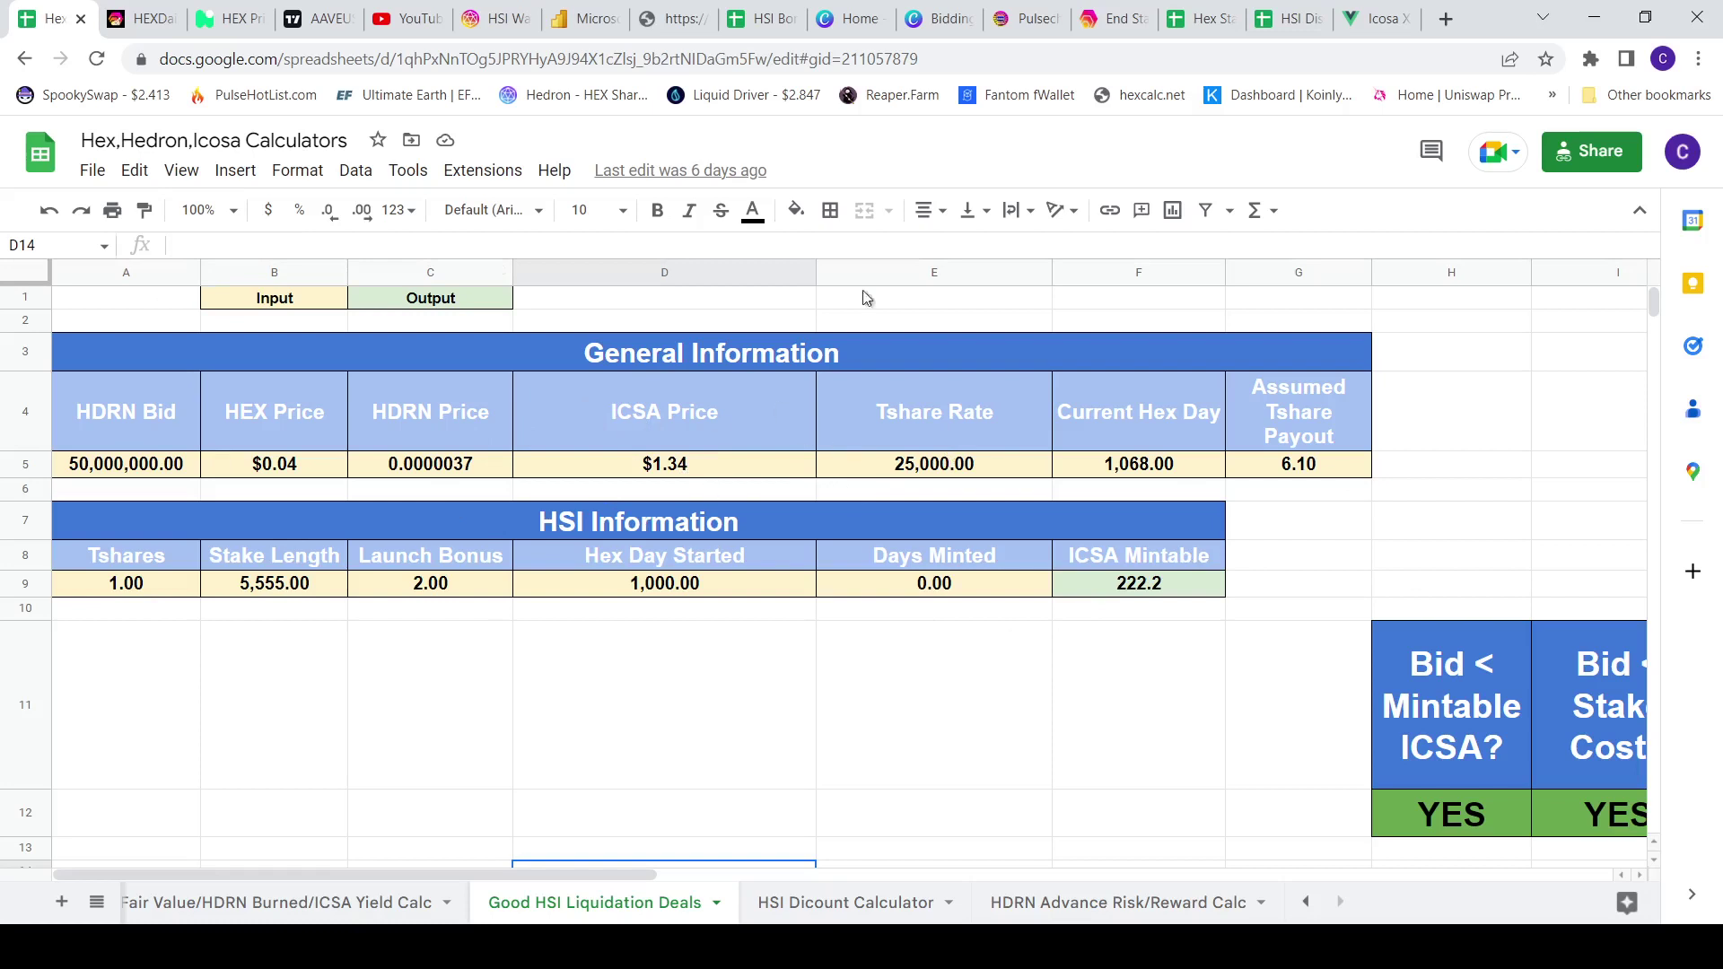
pyautogui.click(1290, 19)
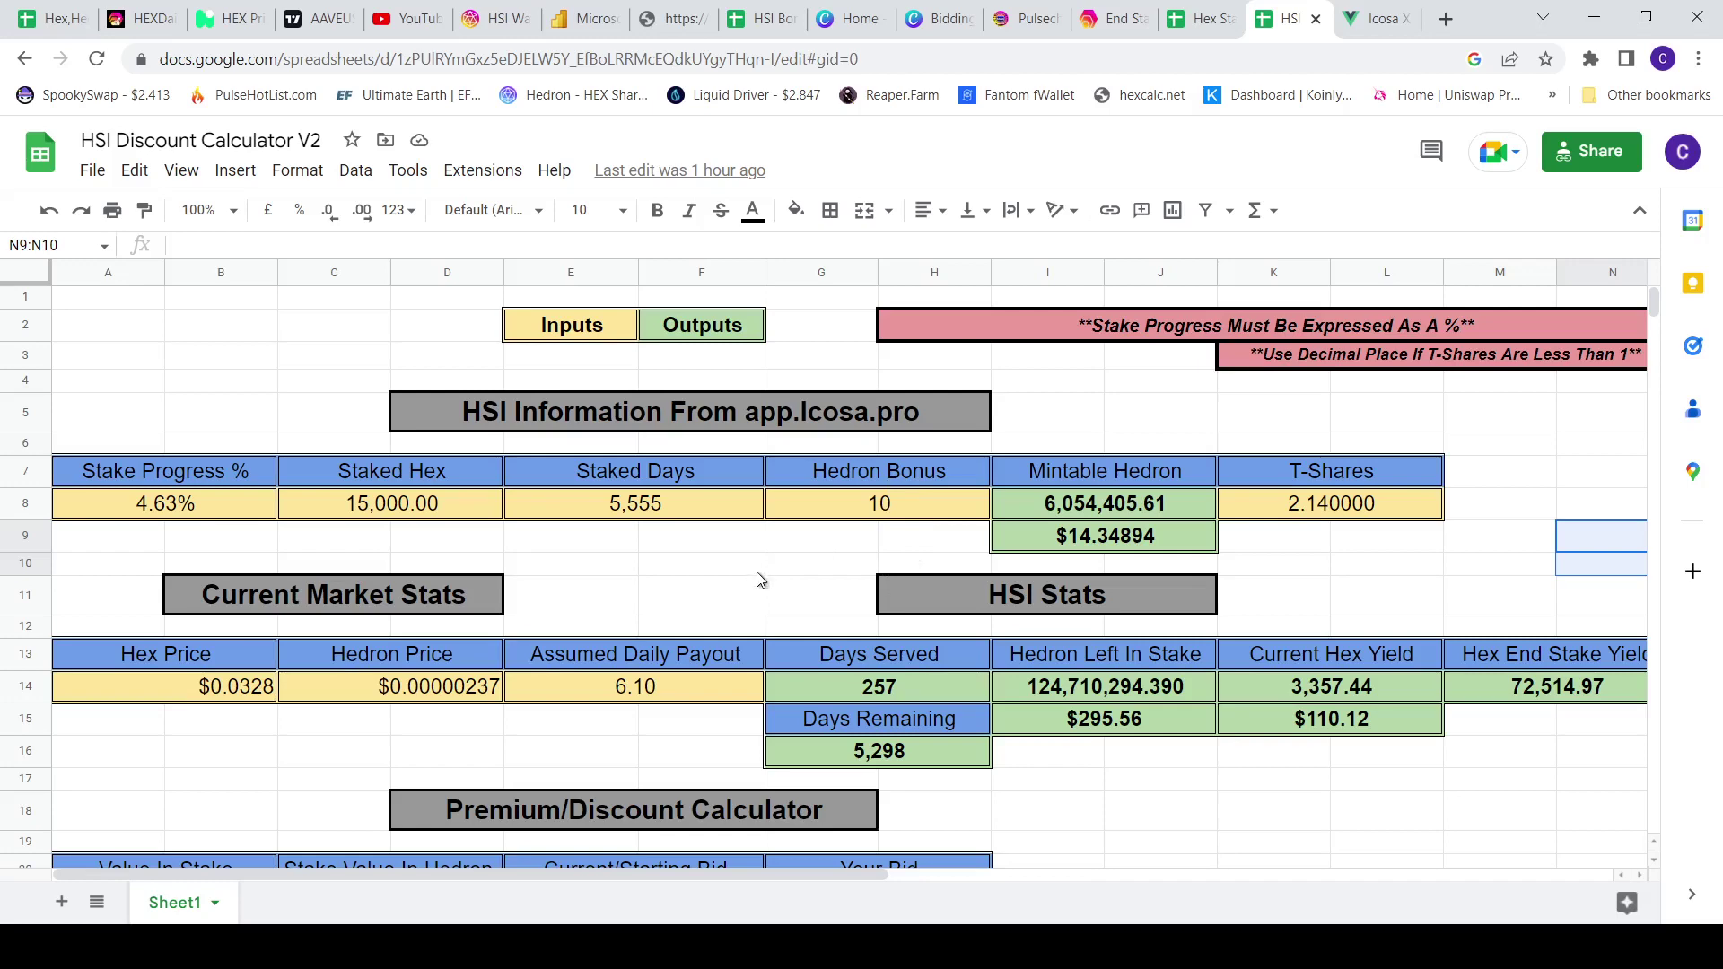
pyautogui.scroll(-5, 808, 579)
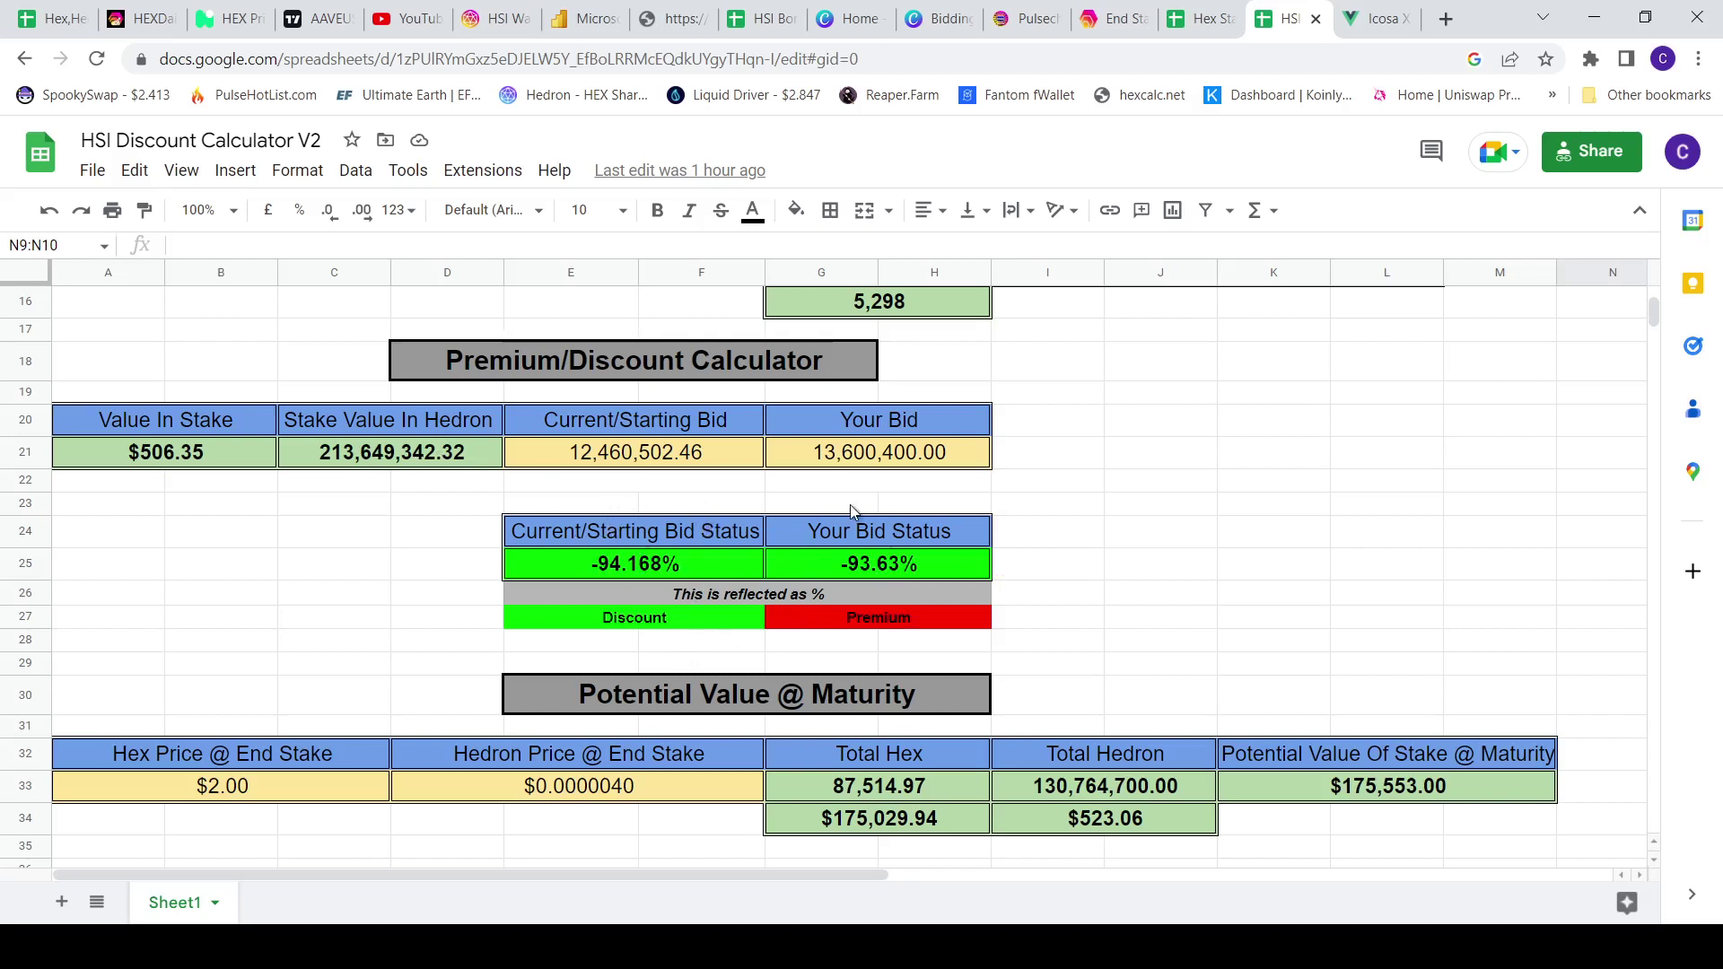
pyautogui.scroll(5, 919, 558)
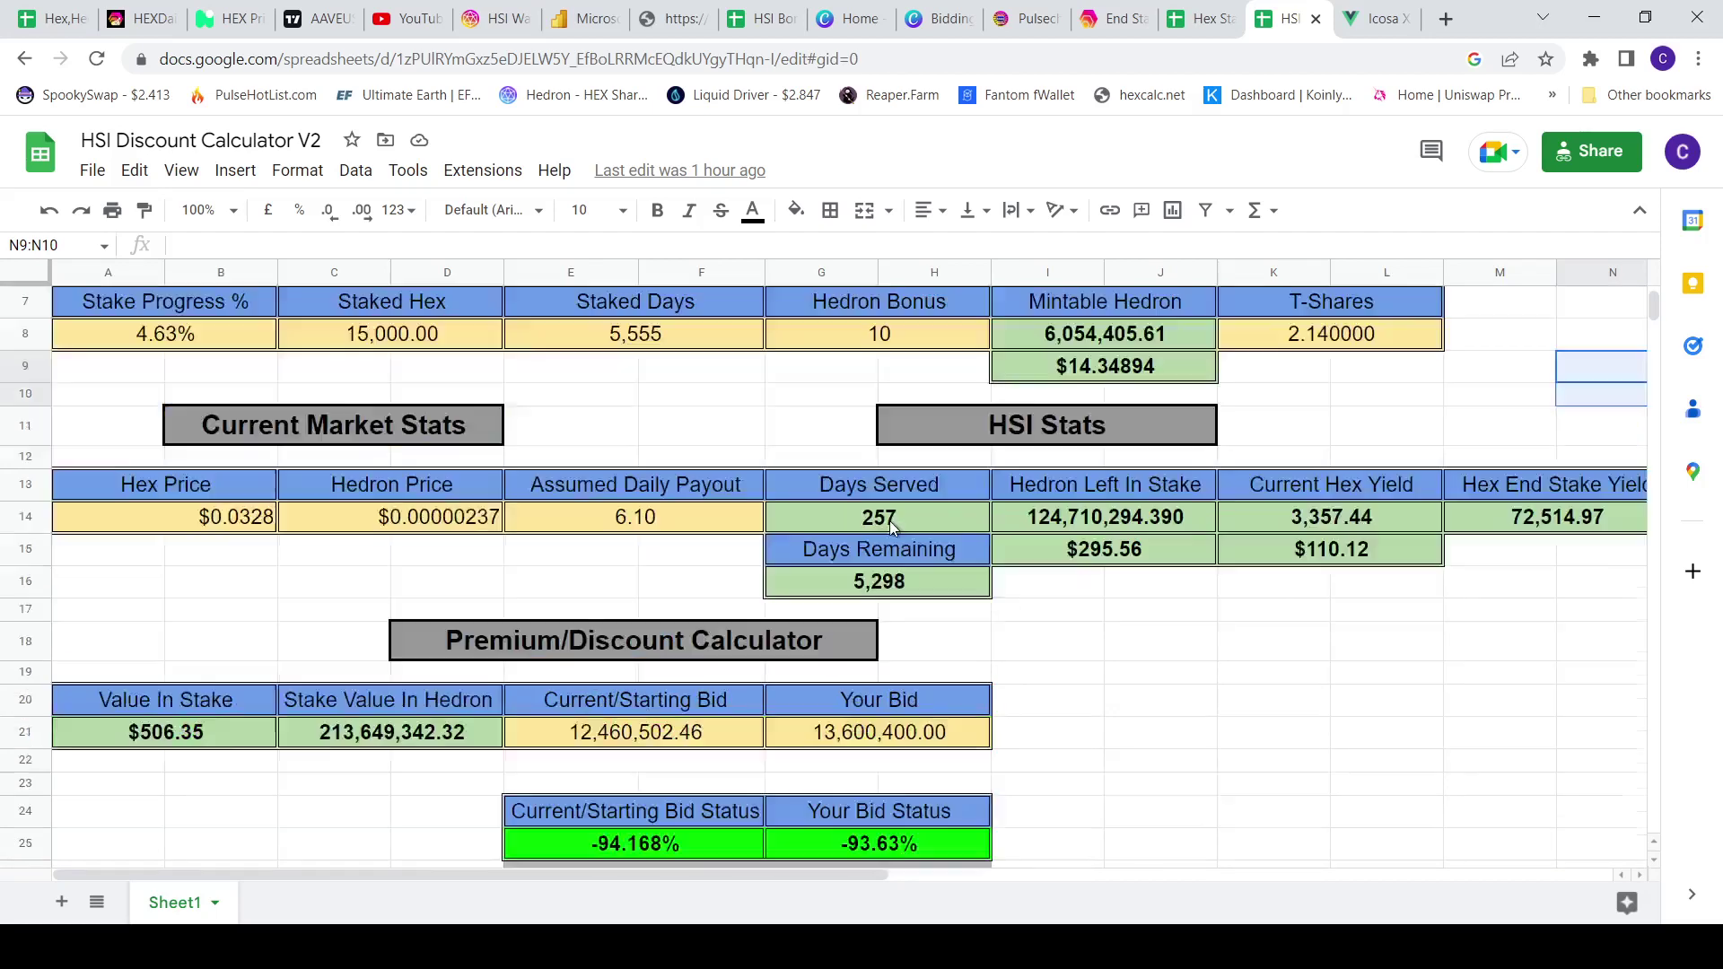
pyautogui.scroll(3, 889, 539)
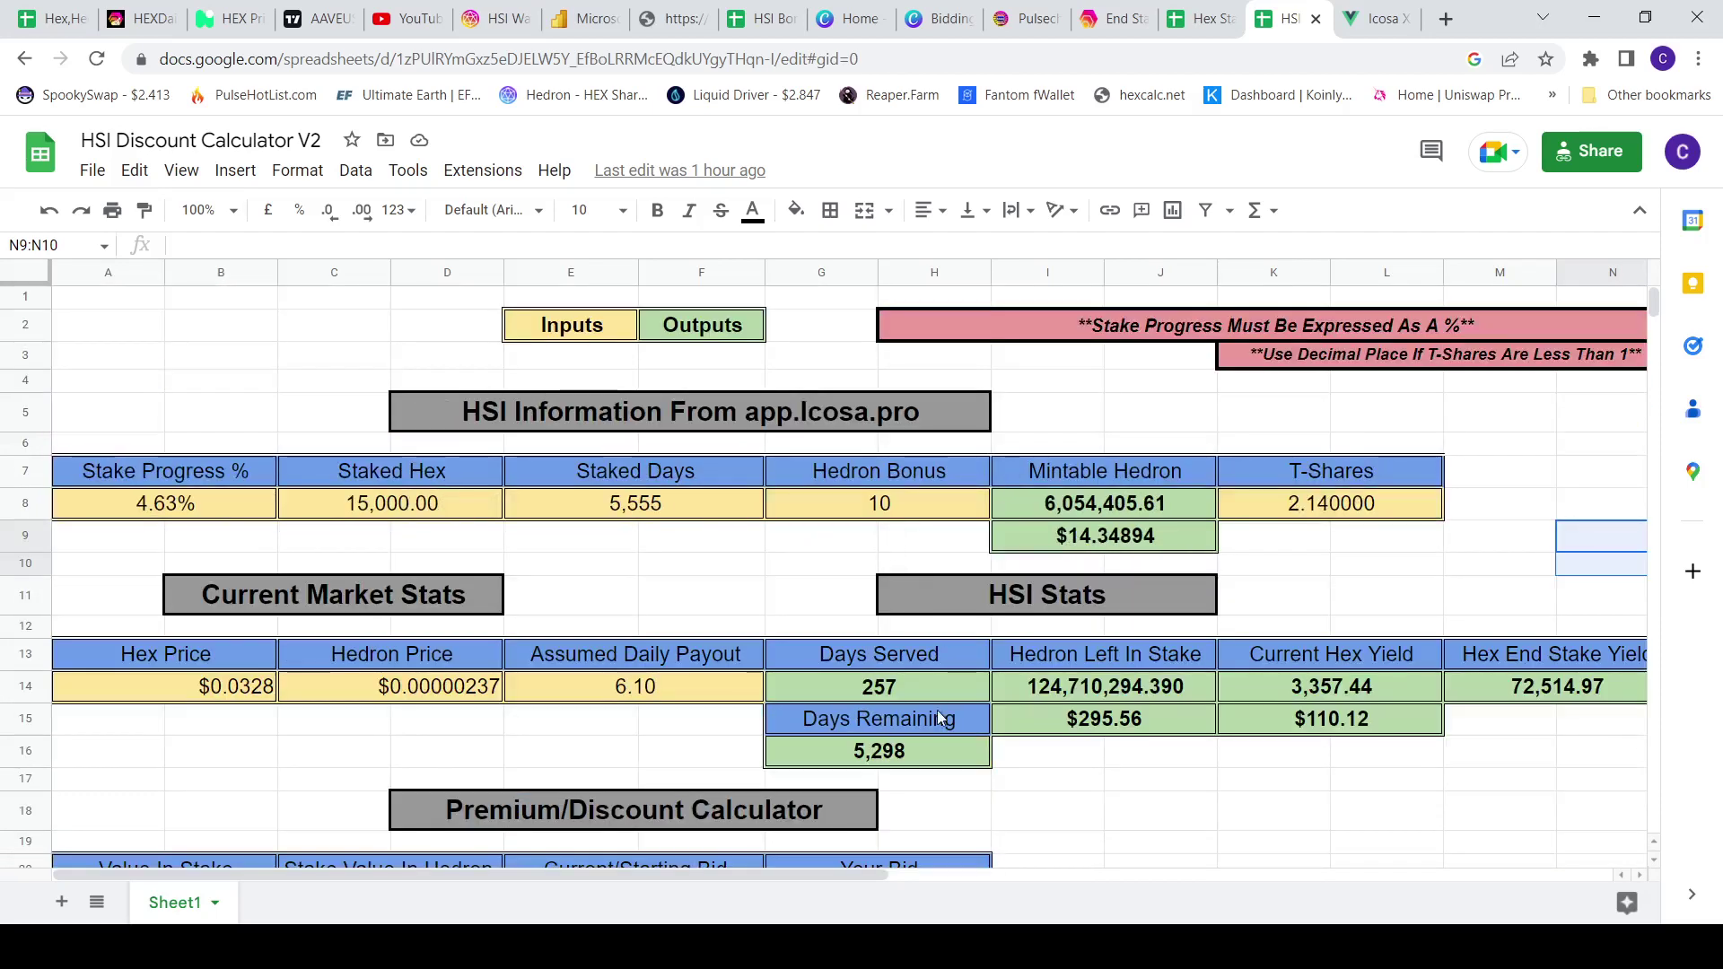
# Examine the Borrowed HSI HEX Stakes list on the Icosa HSI Auction page, especially the Progress column, against the calculator's input fields.
pyautogui.click(1350, 29)
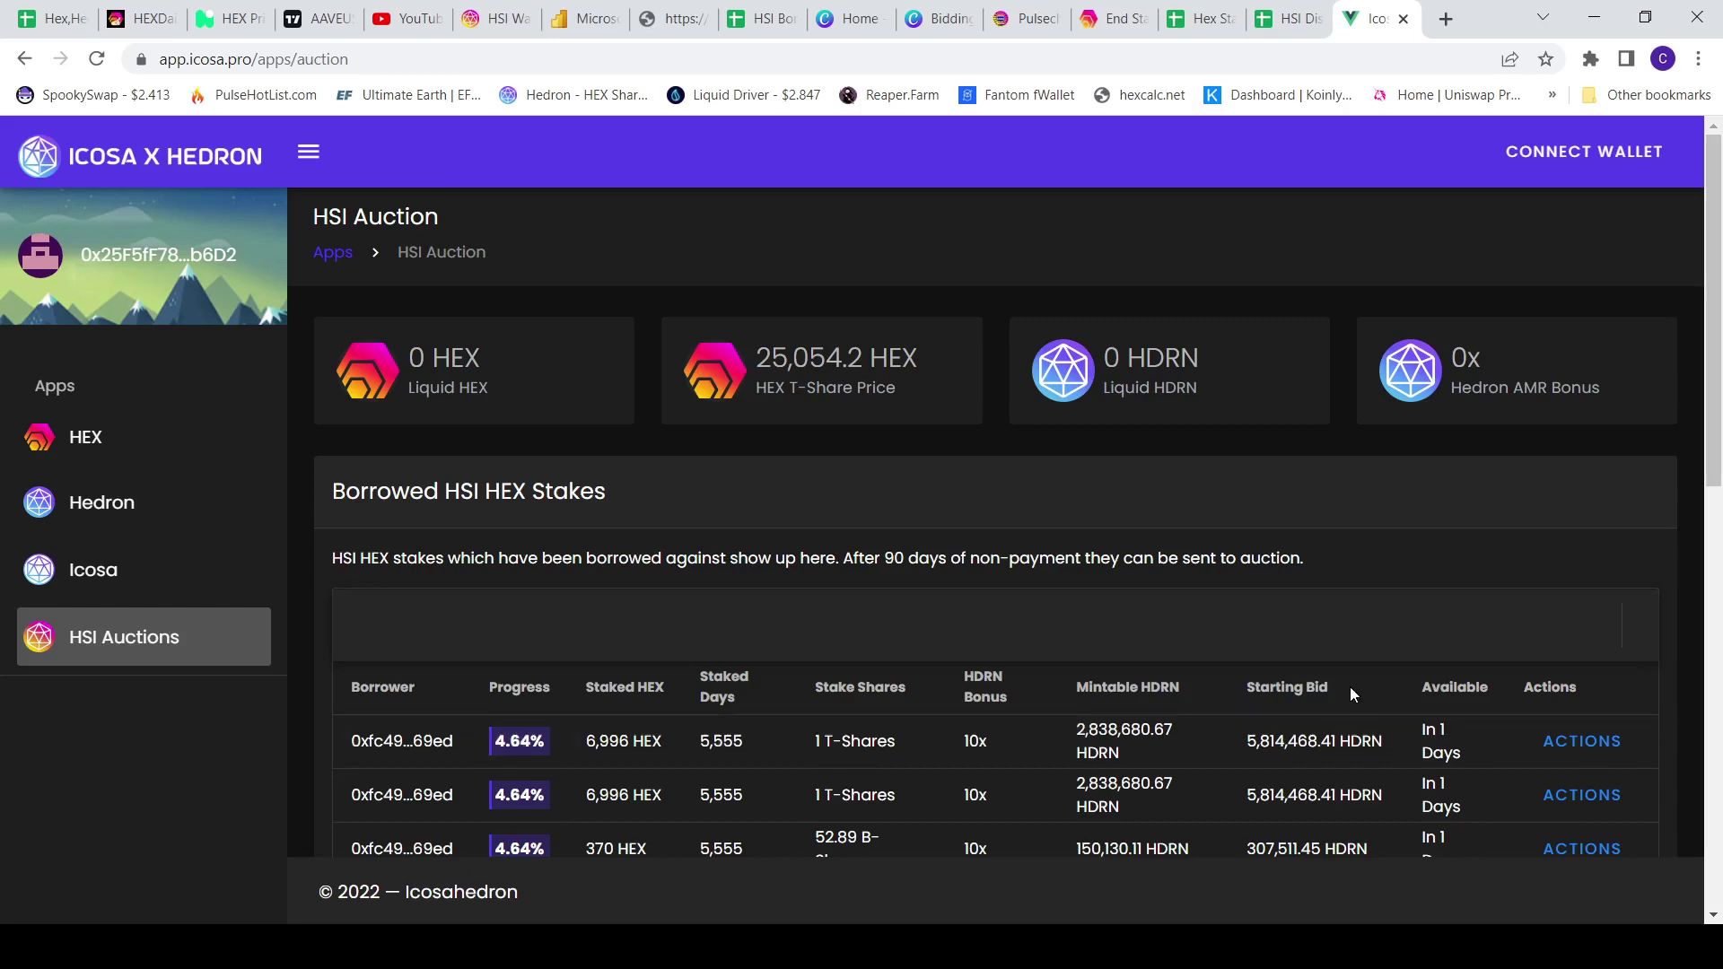
pyautogui.scroll(-1, 1292, 713)
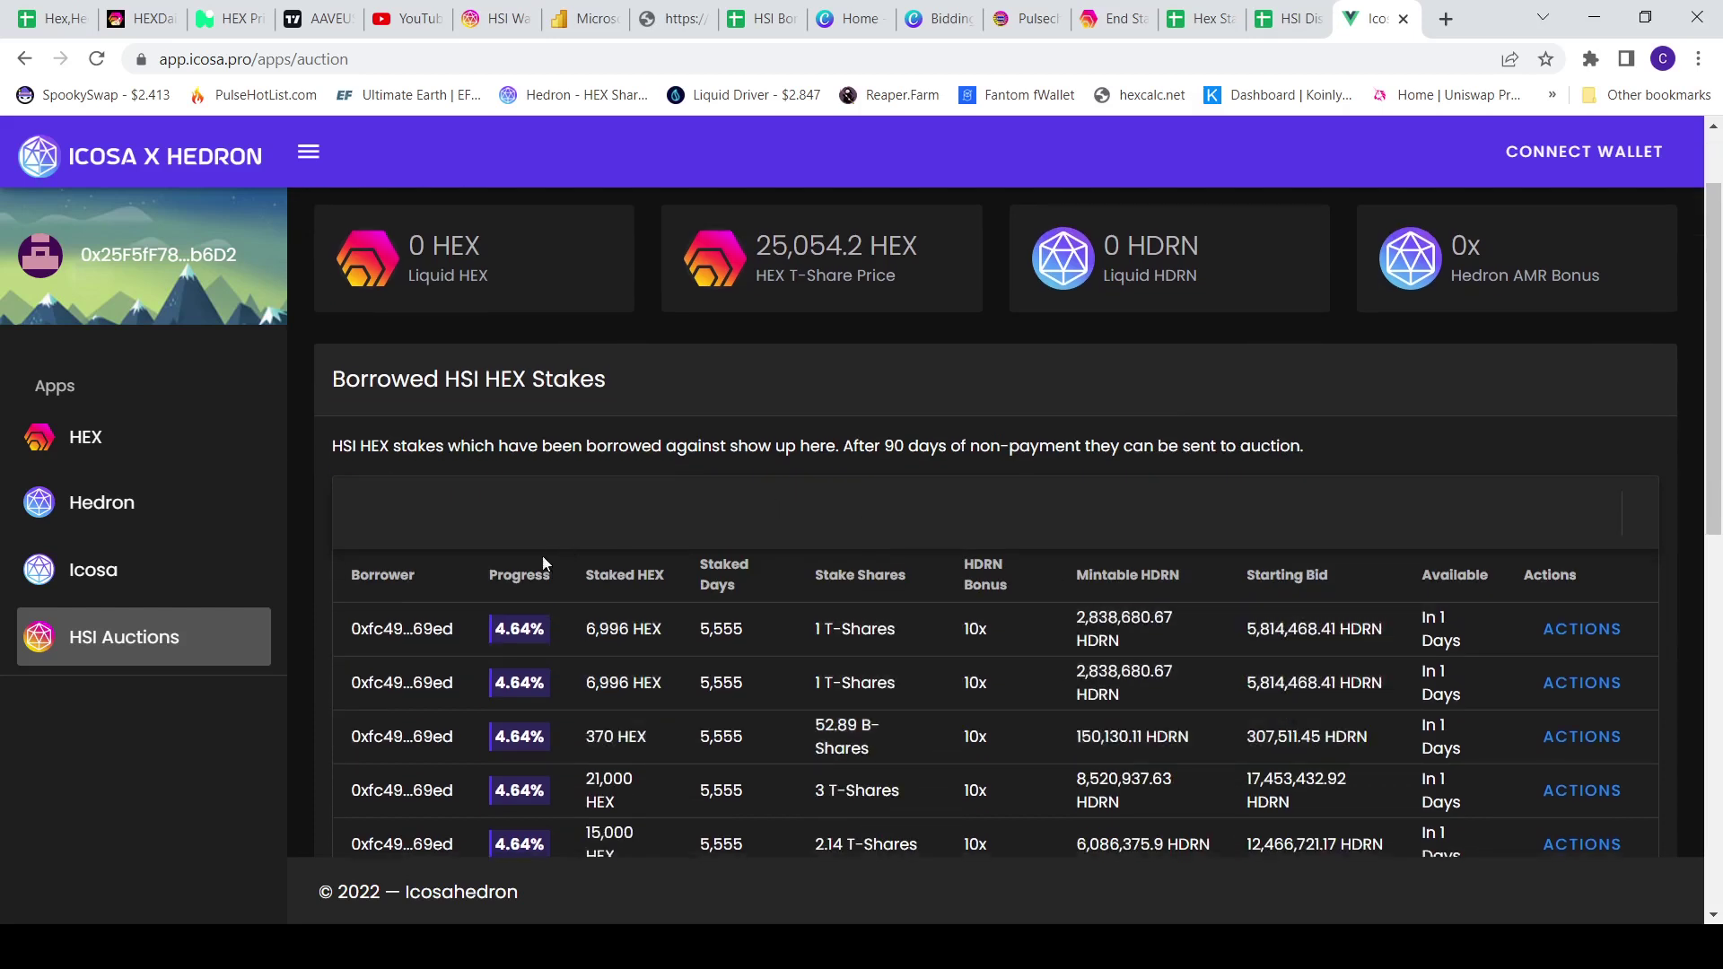
pyautogui.click(1288, 18)
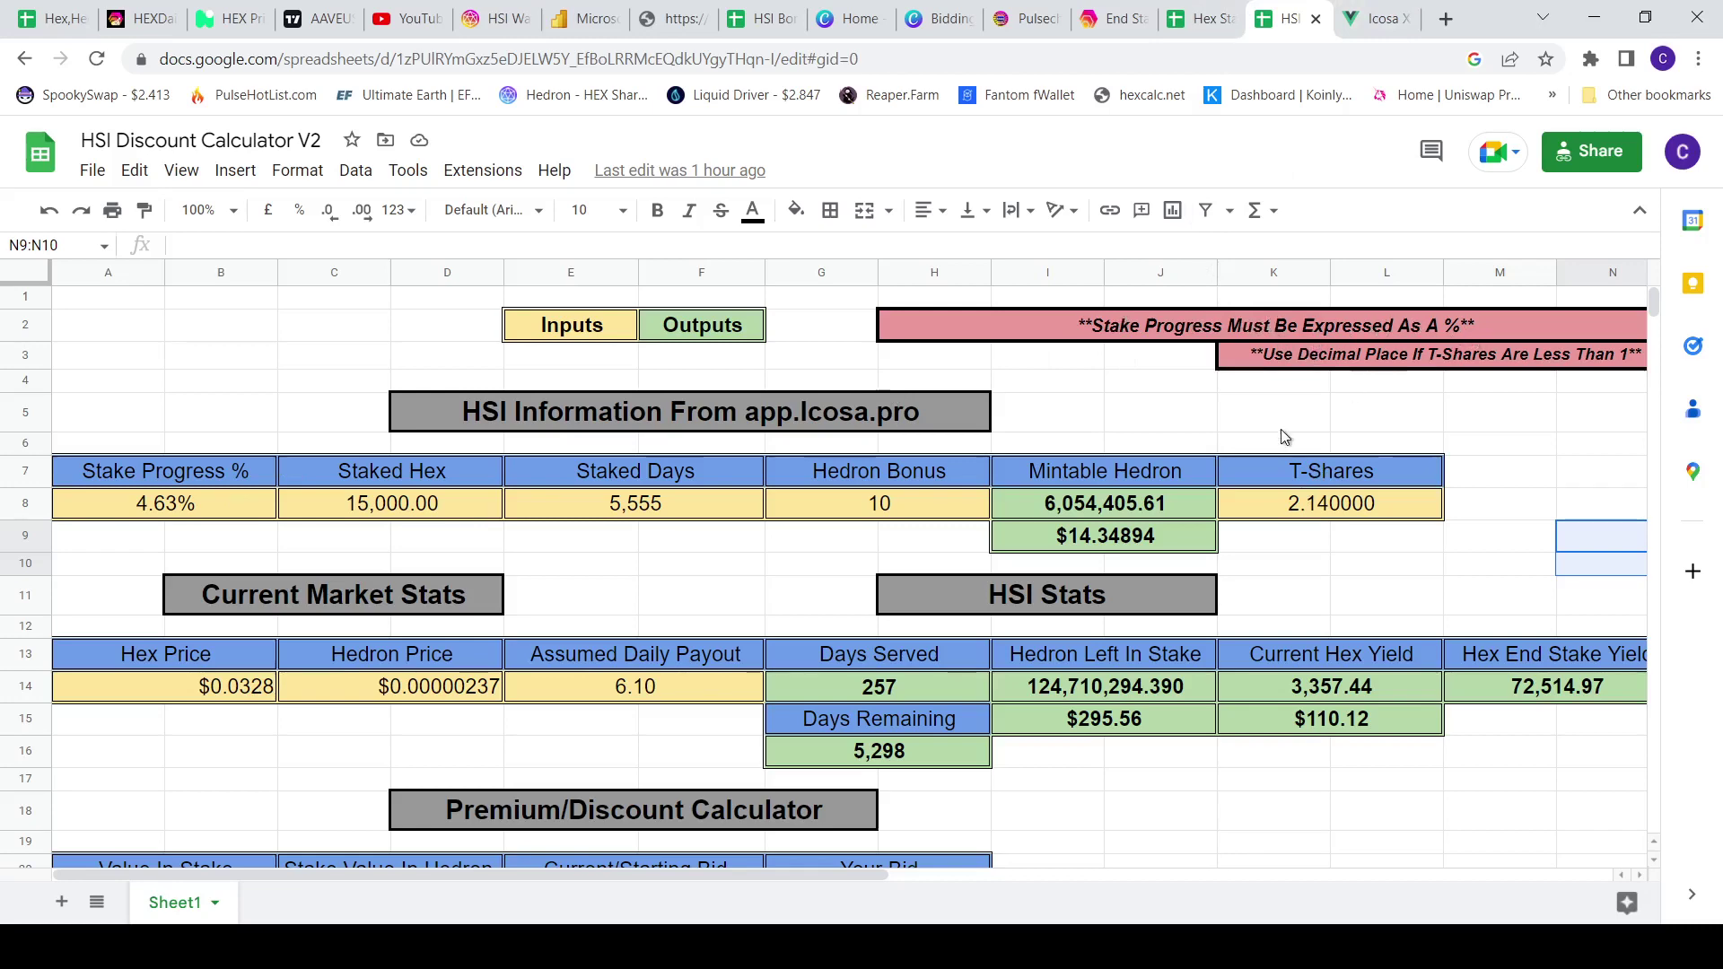
pyautogui.click(1371, 20)
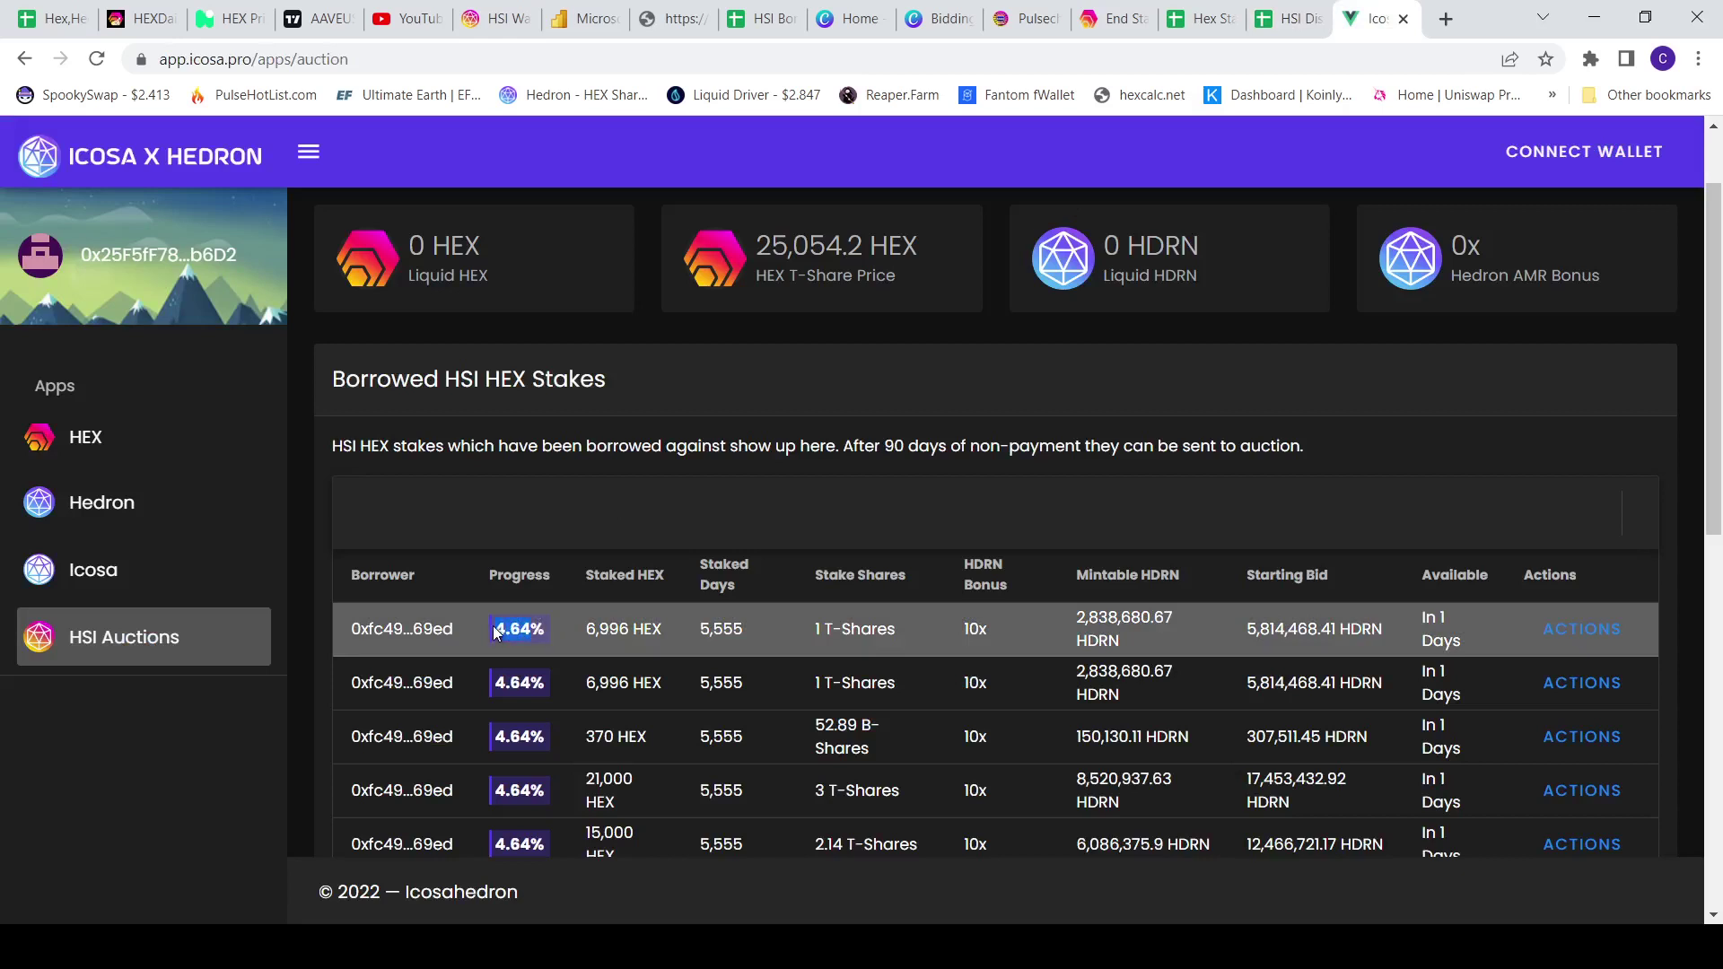
pyautogui.moveTo(501, 633); pyautogui.dragTo(527, 630)
pyautogui.click(524, 630)
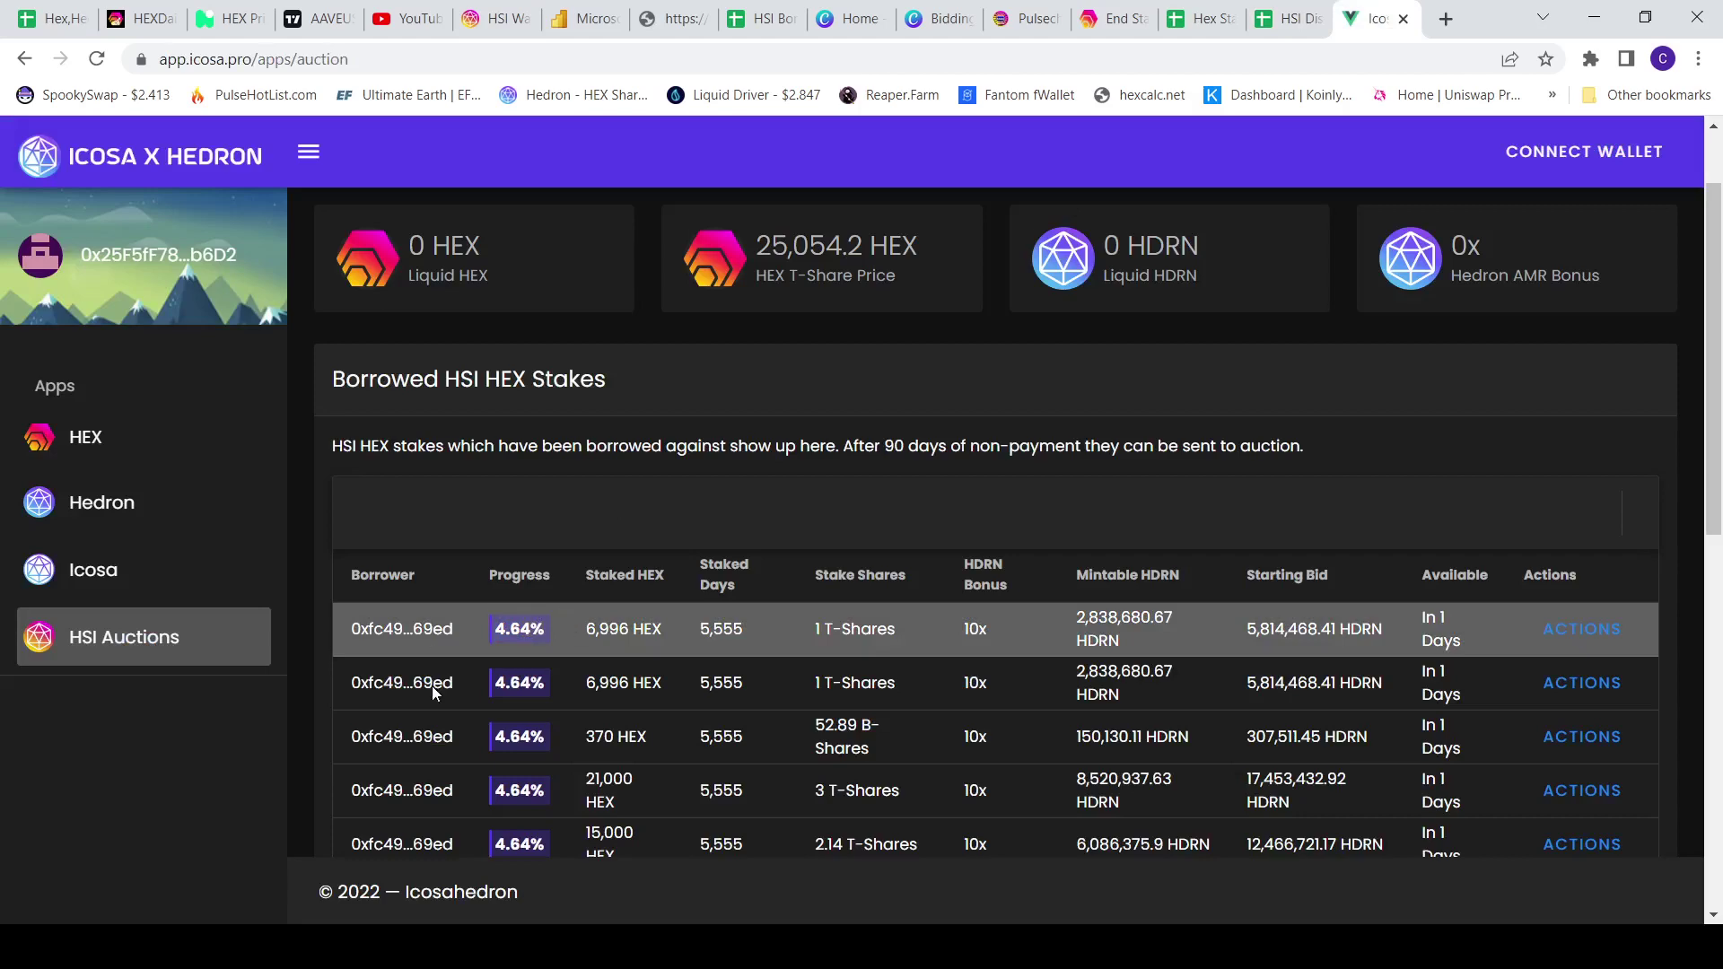
pyautogui.scroll(-5, 432, 685)
pyautogui.scroll(5, 530, 709)
pyautogui.scroll(2, 525, 600)
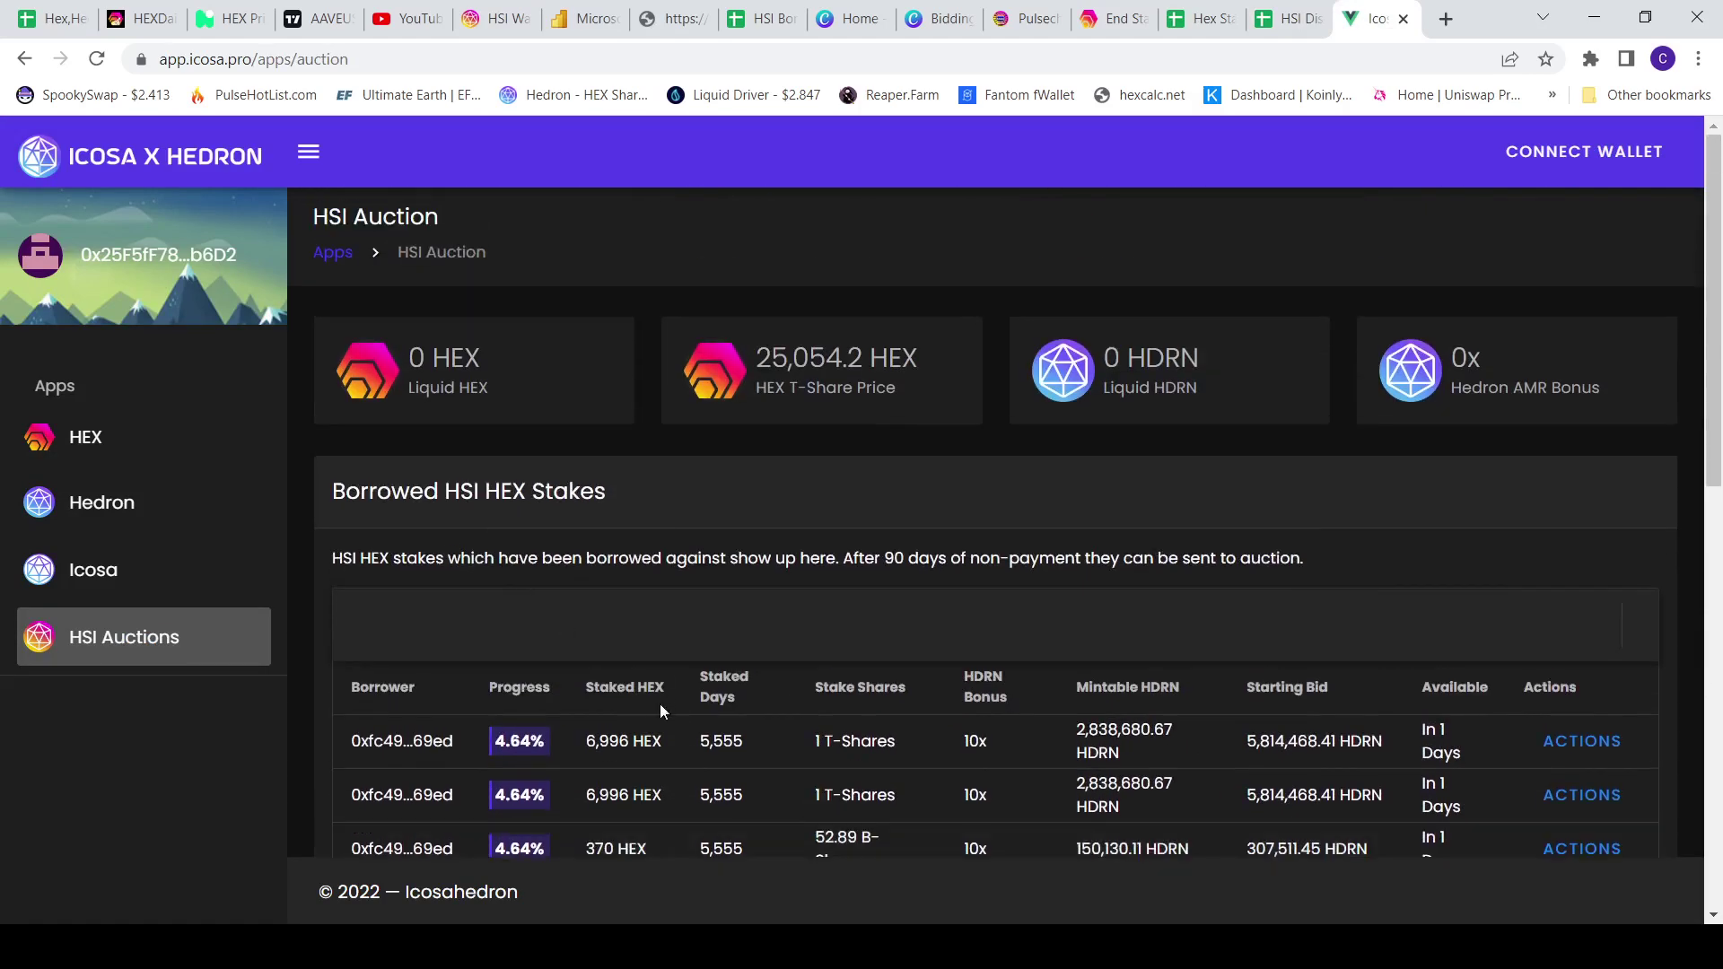
# In HSI Discount Calculator V2, set the Stake Progress % to 4.64% to match the auction listing.
pyautogui.click(1263, 18)
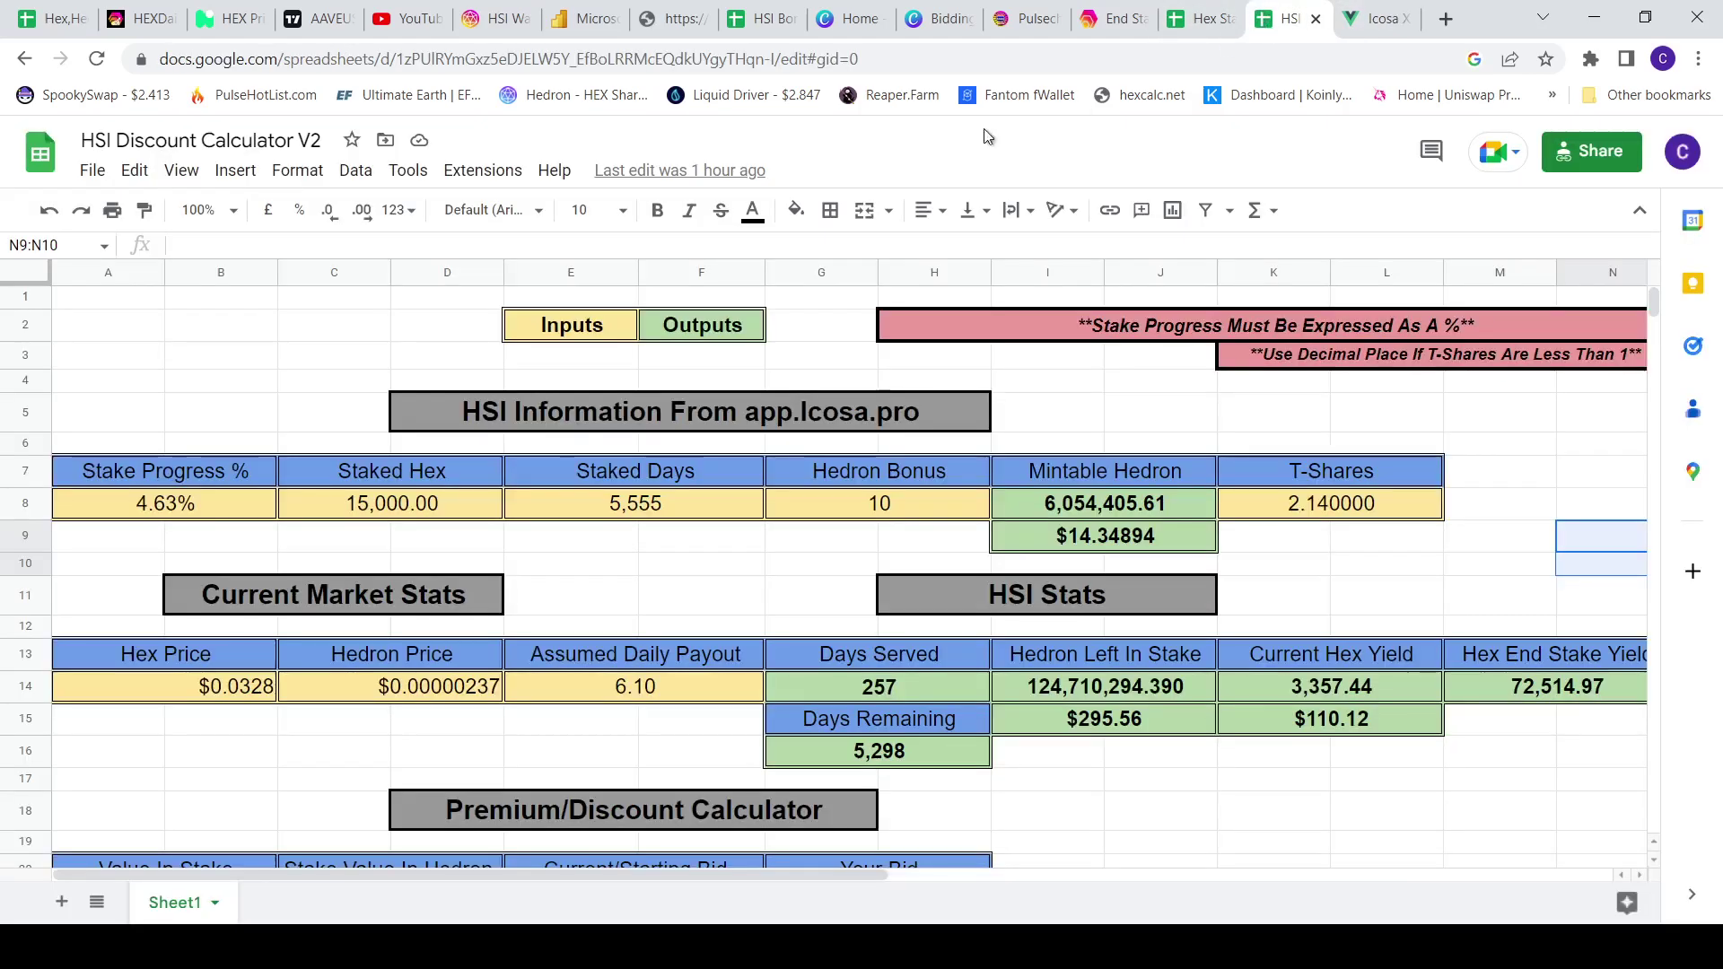
pyautogui.click(251, 242)
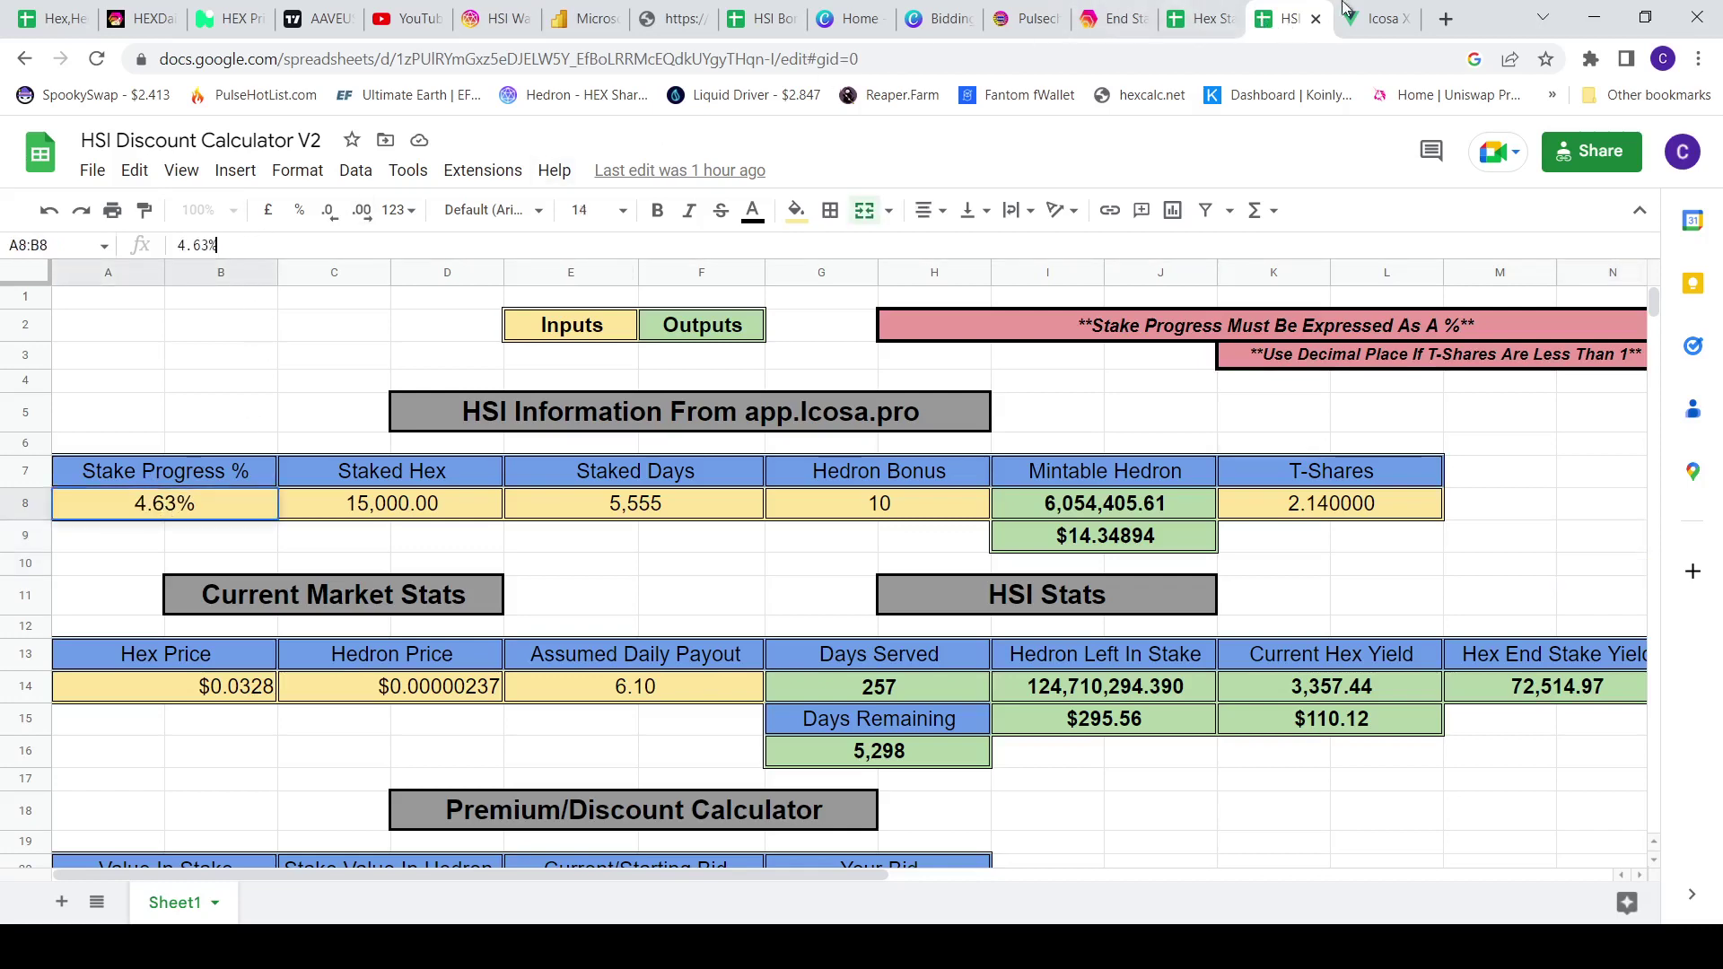
pyautogui.click(1373, 18)
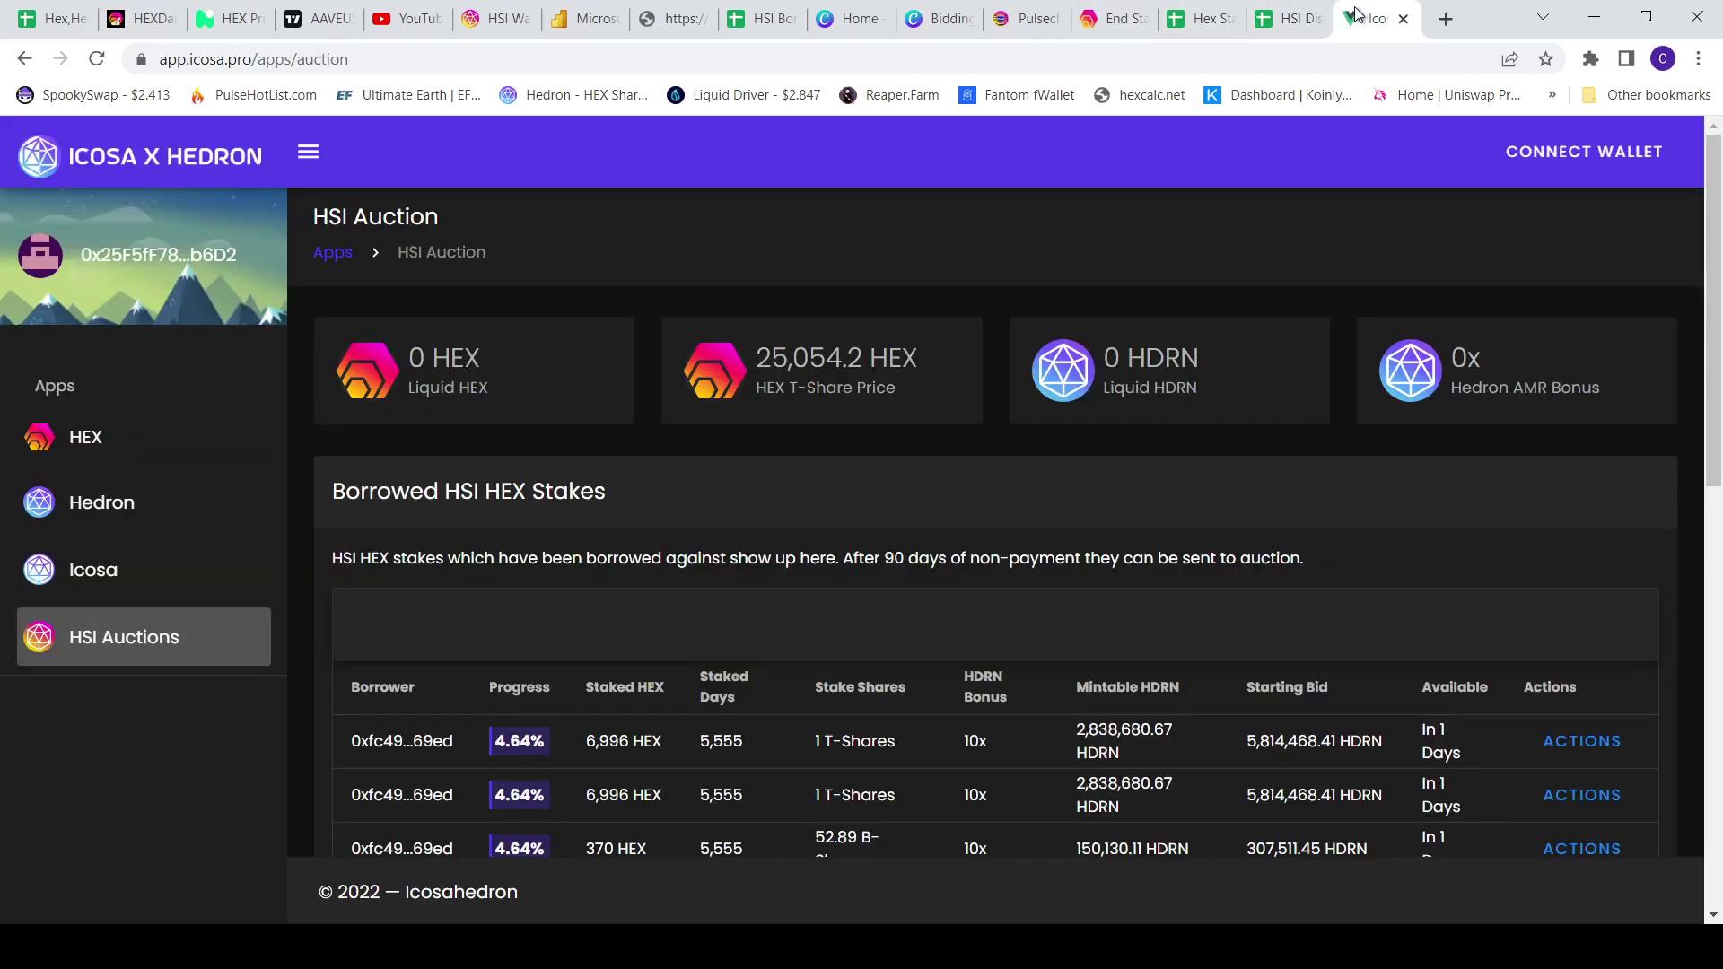
pyautogui.click(1267, 19)
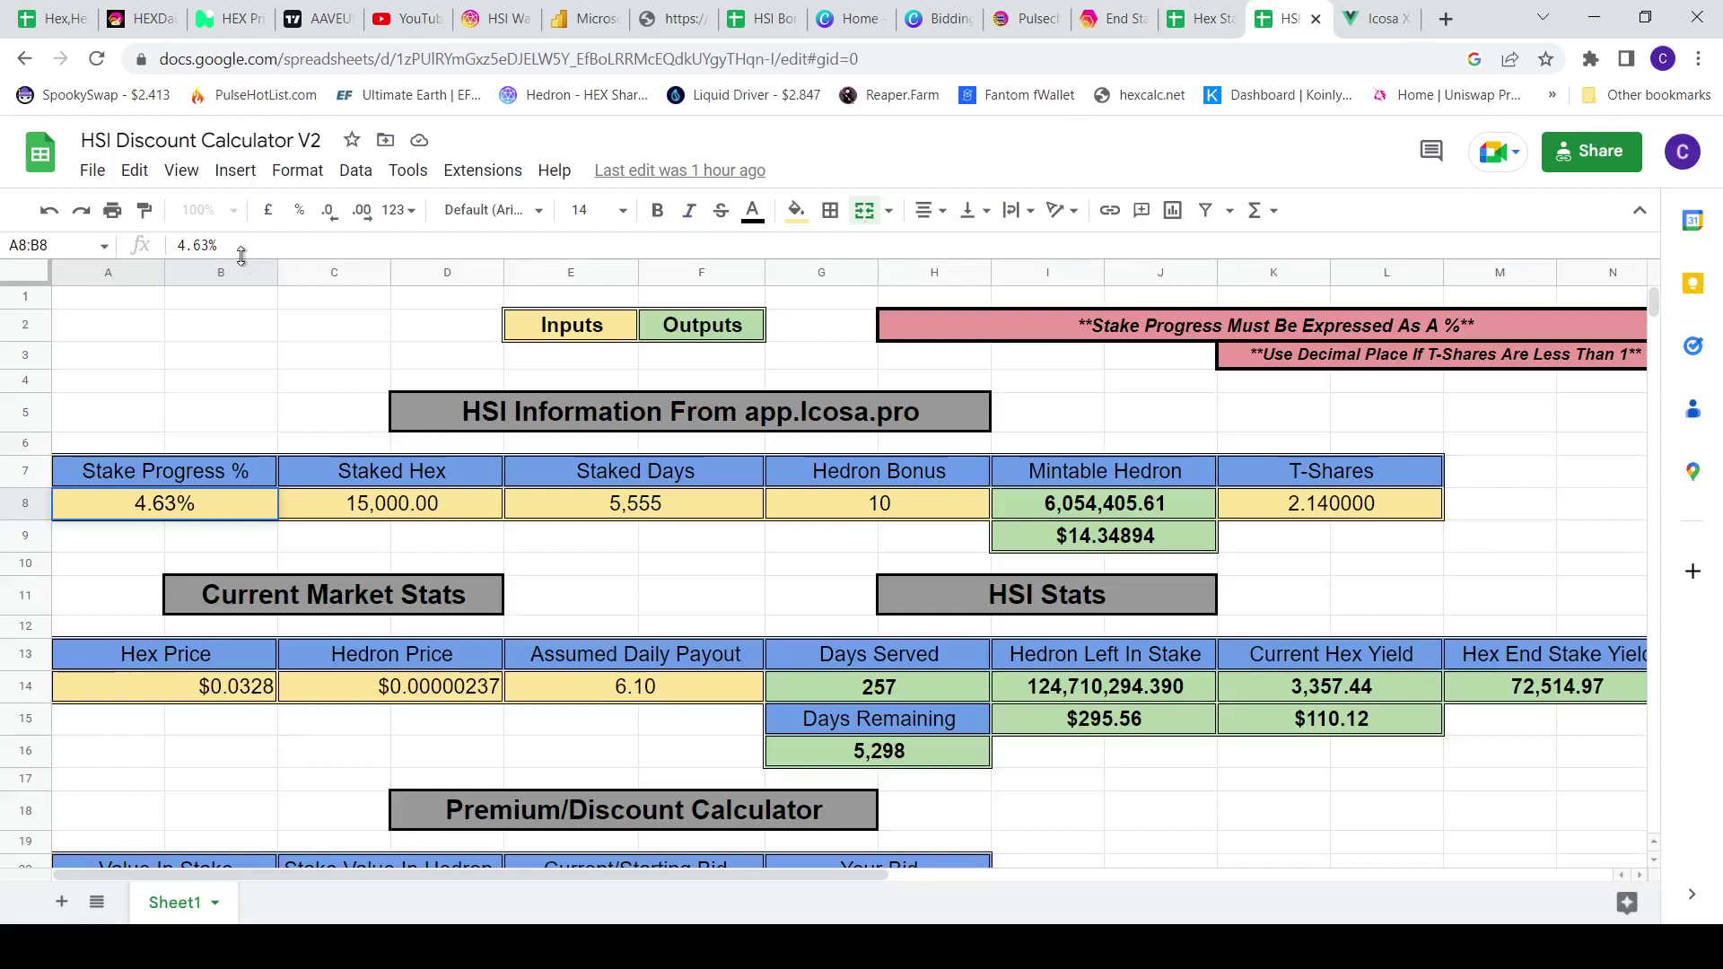
pyautogui.press('BackSpace')
pyautogui.write('4')
pyautogui.press('Return')
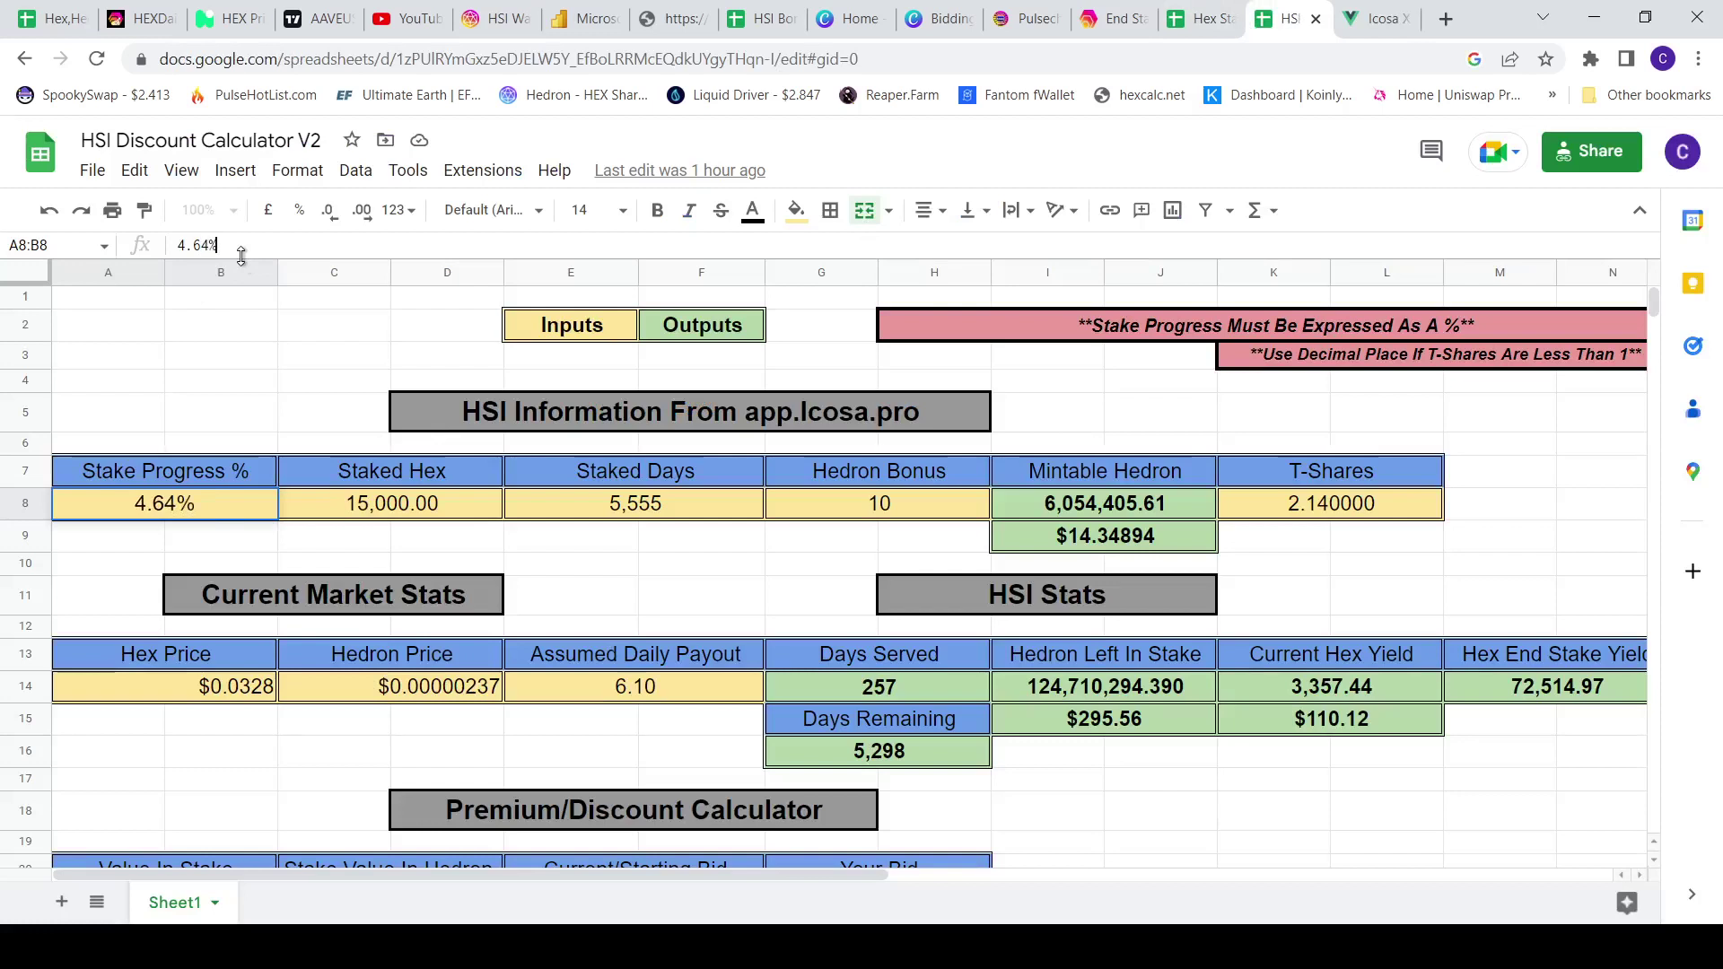
# Find the 21,000 HEX stake with 3 T-Shares in the auction list and enter 21000 as Staked Hex in the calculator.
pyautogui.click(1352, 20)
pyautogui.scroll(-1, 761, 670)
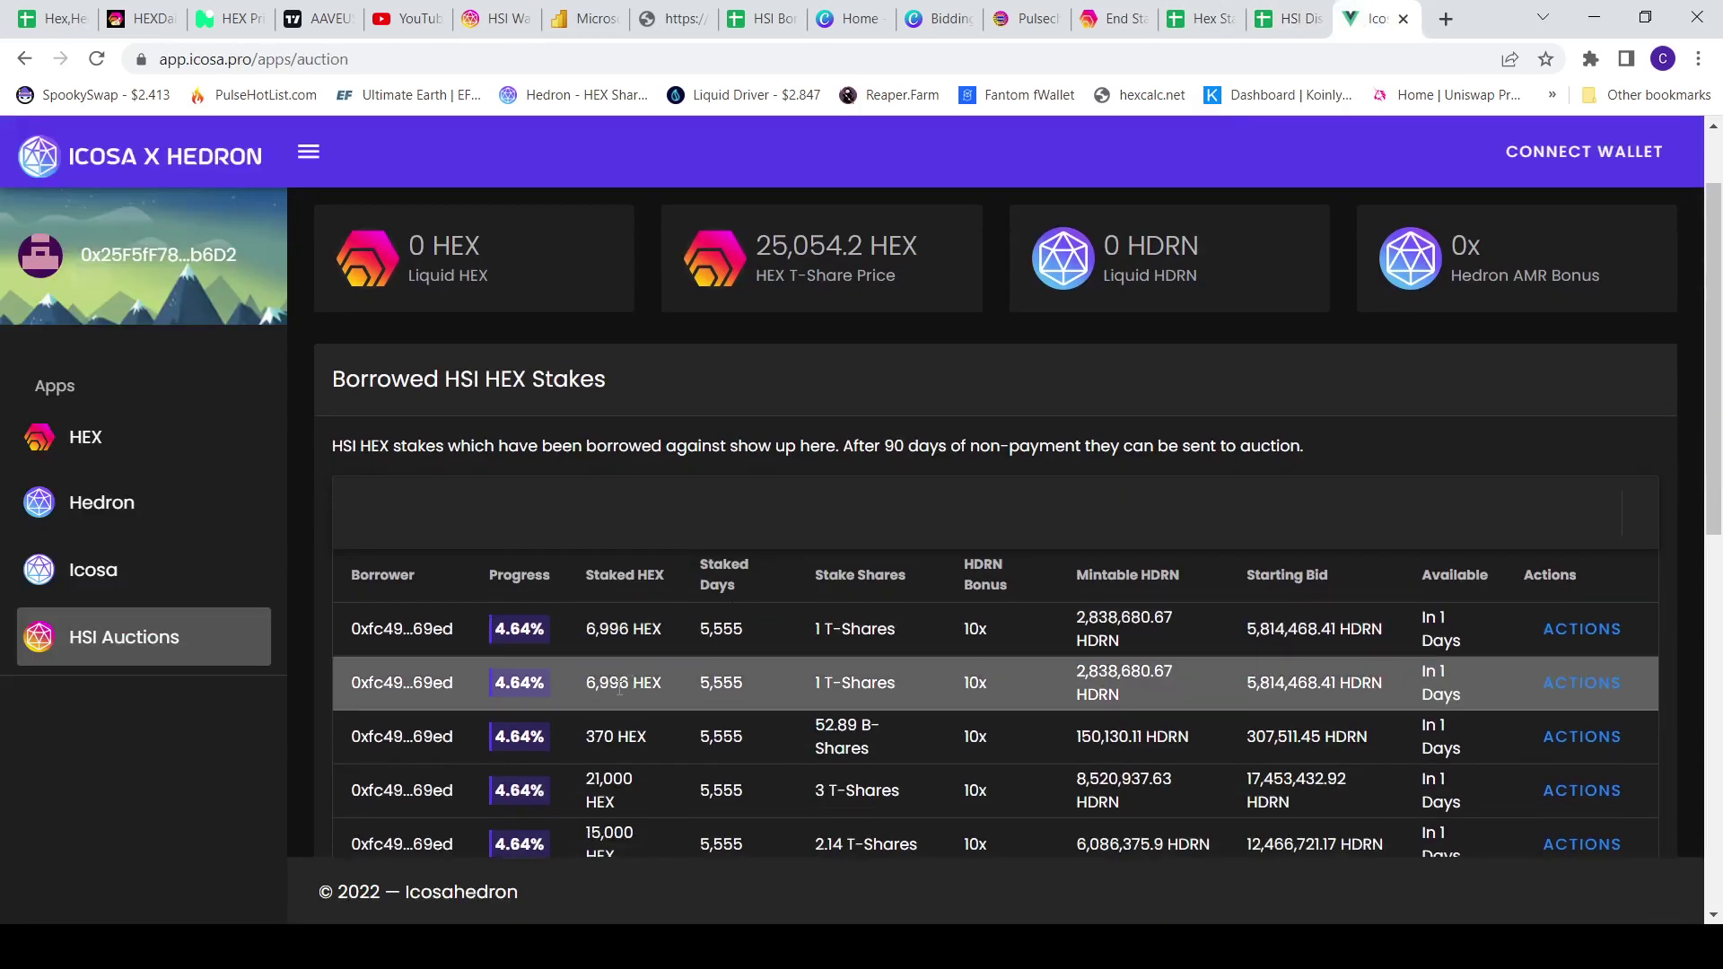
pyautogui.scroll(-1, 608, 768)
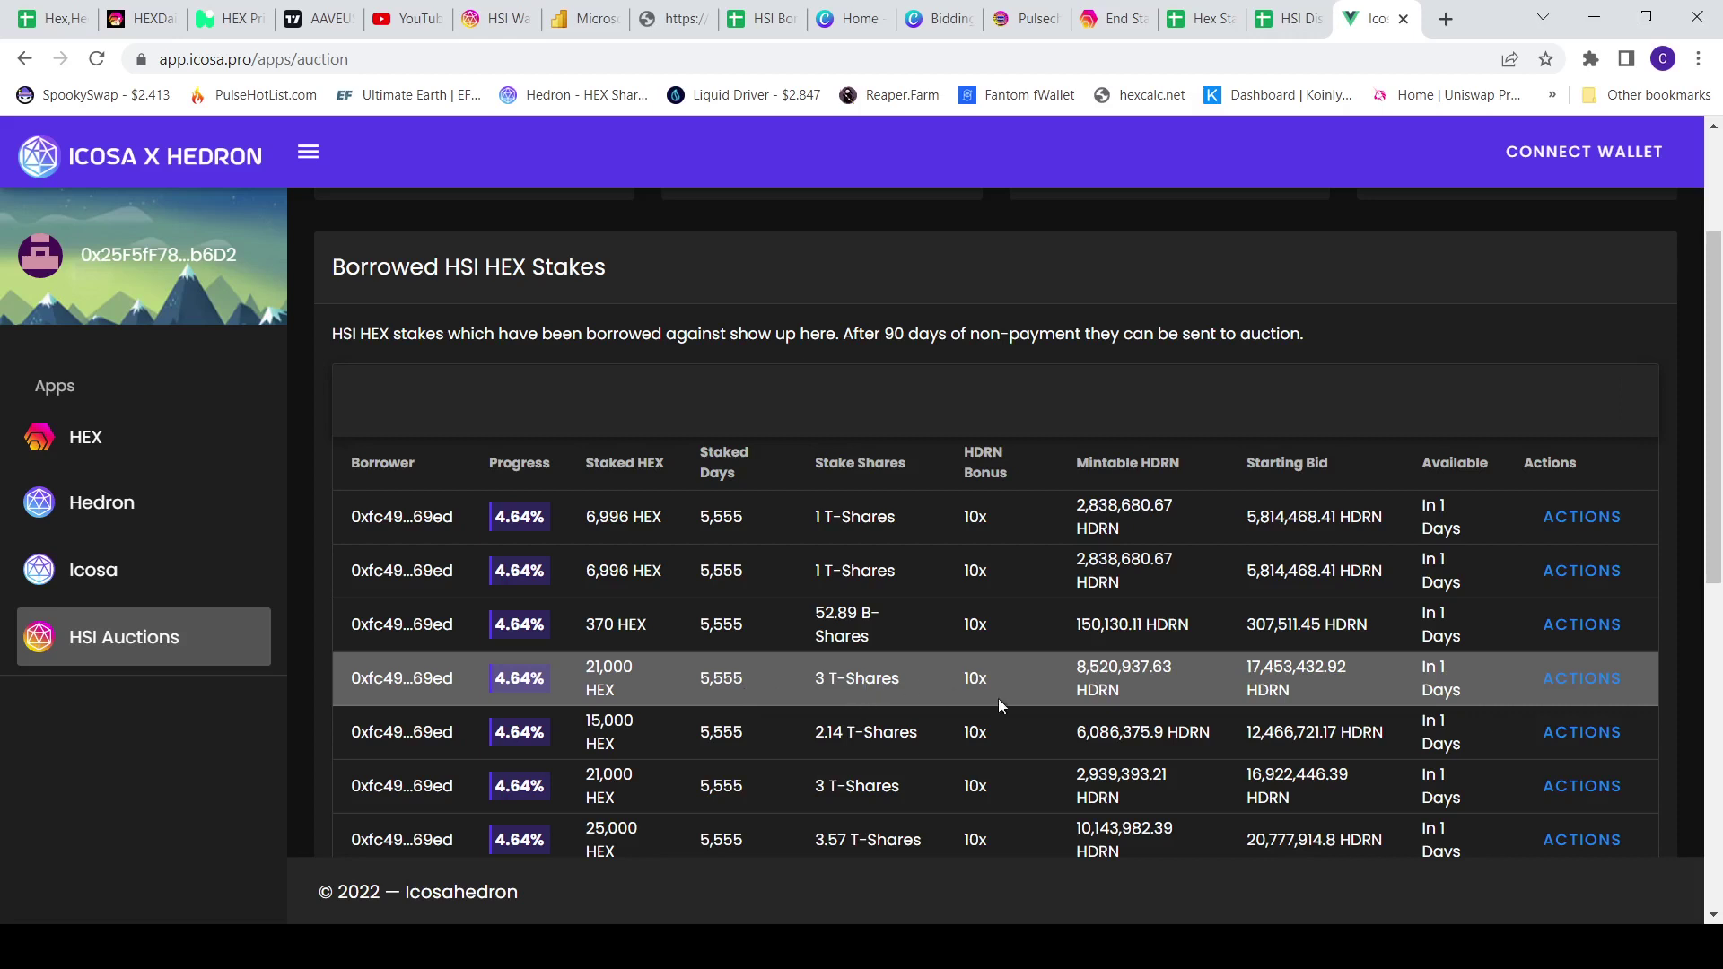
pyautogui.click(1275, 27)
pyautogui.click(476, 499)
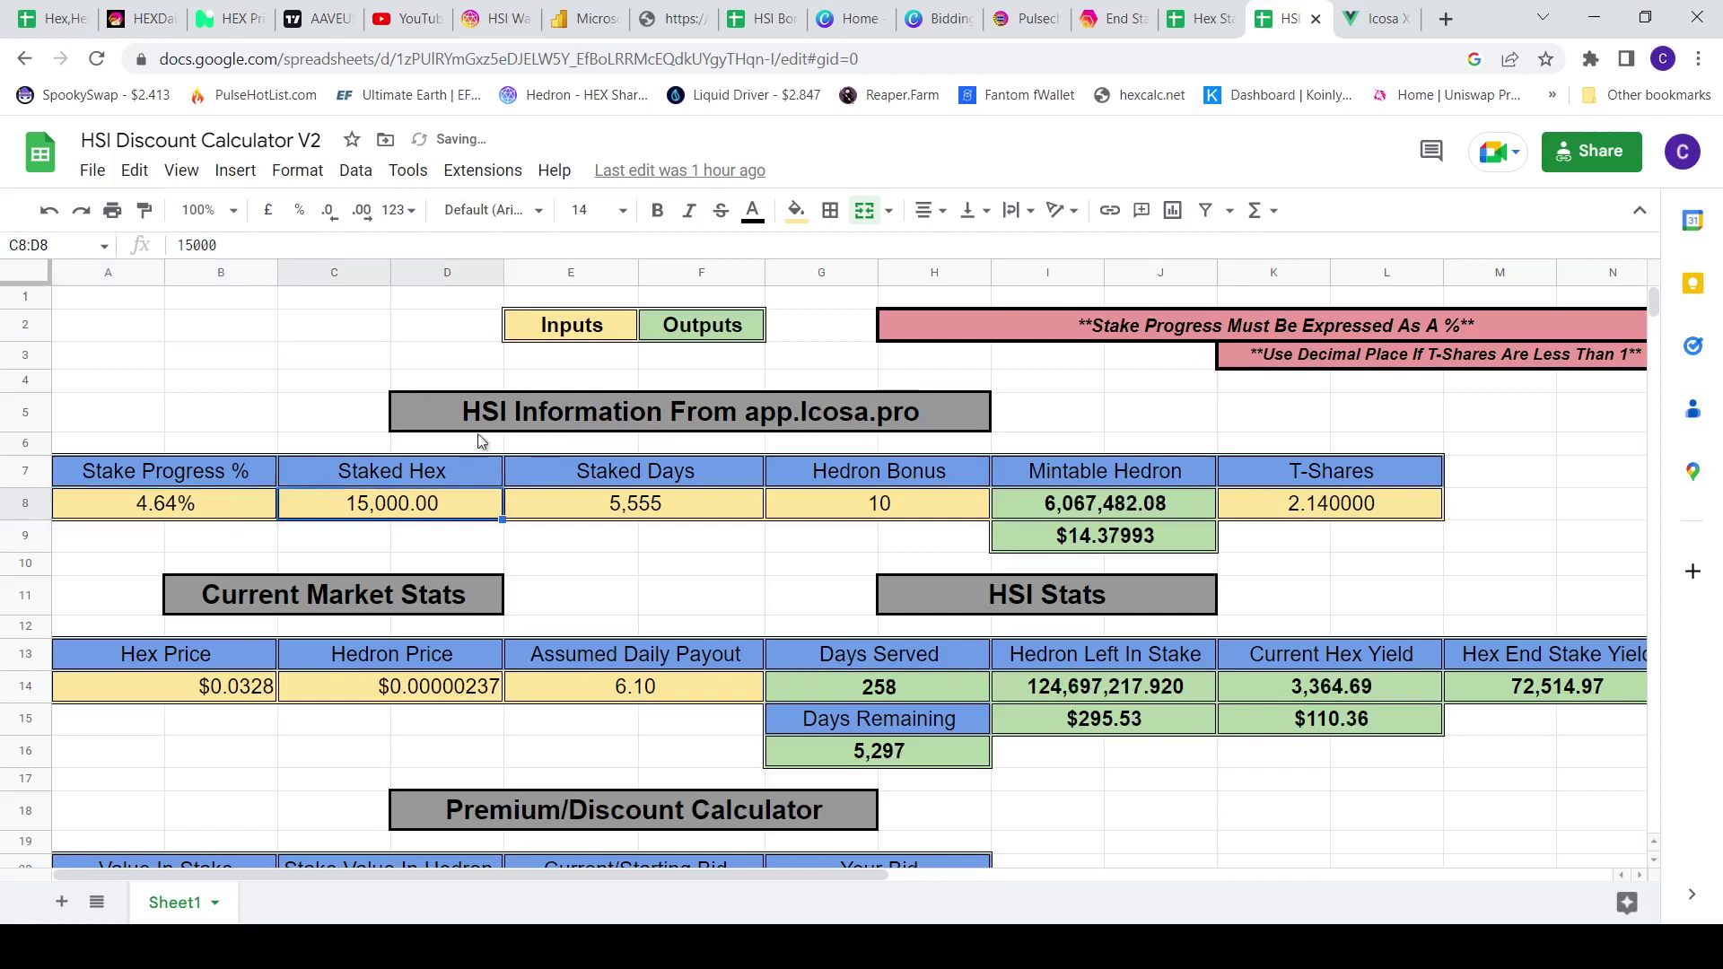
pyautogui.write('21')
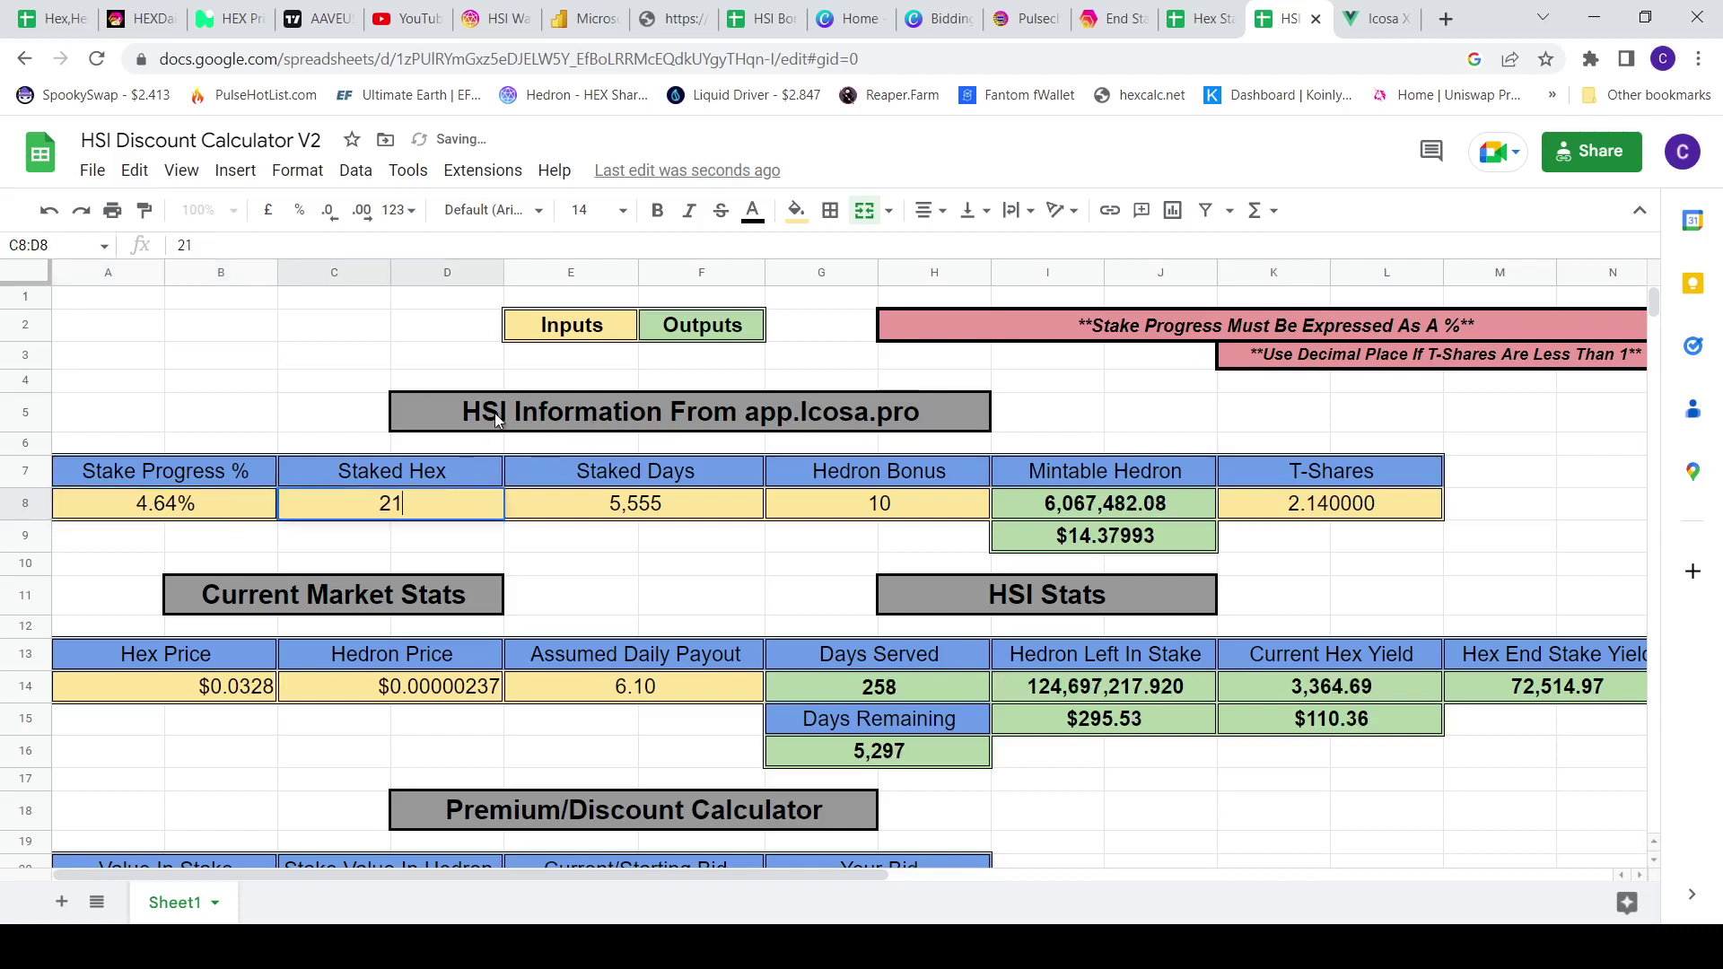
pyautogui.write('000')
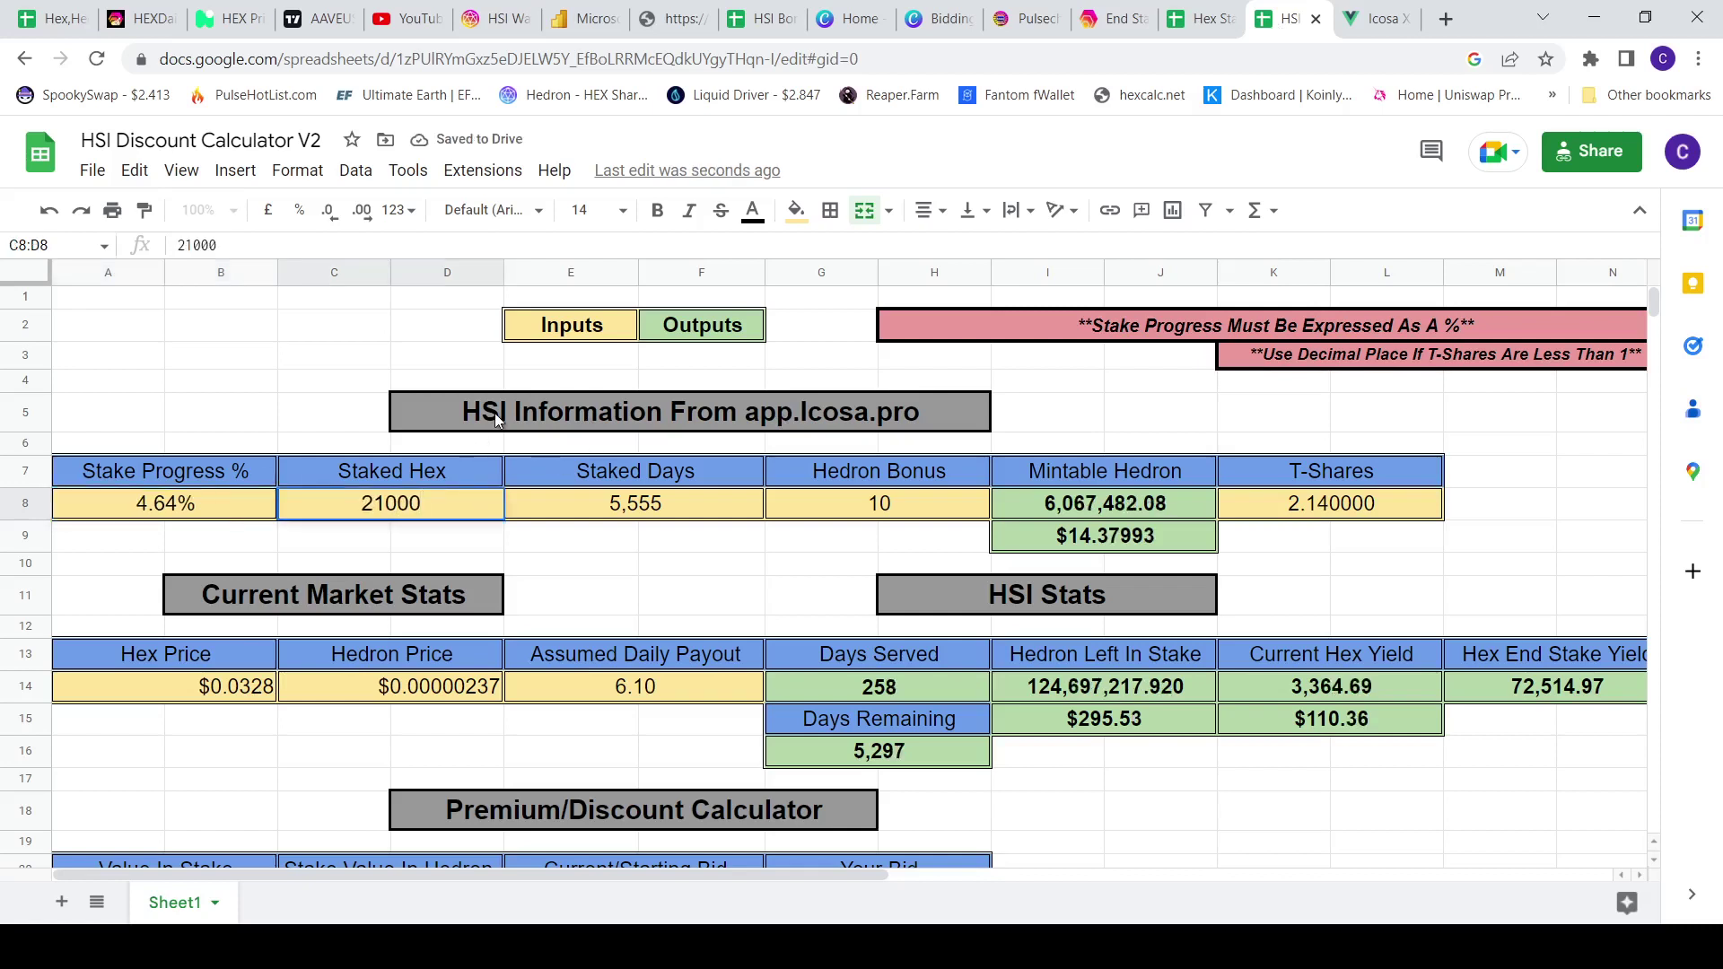
# Set the T-Shares input to 3 in the HSI information section.
pyautogui.click(1333, 518)
pyautogui.write('3')
pyautogui.click(1530, 544)
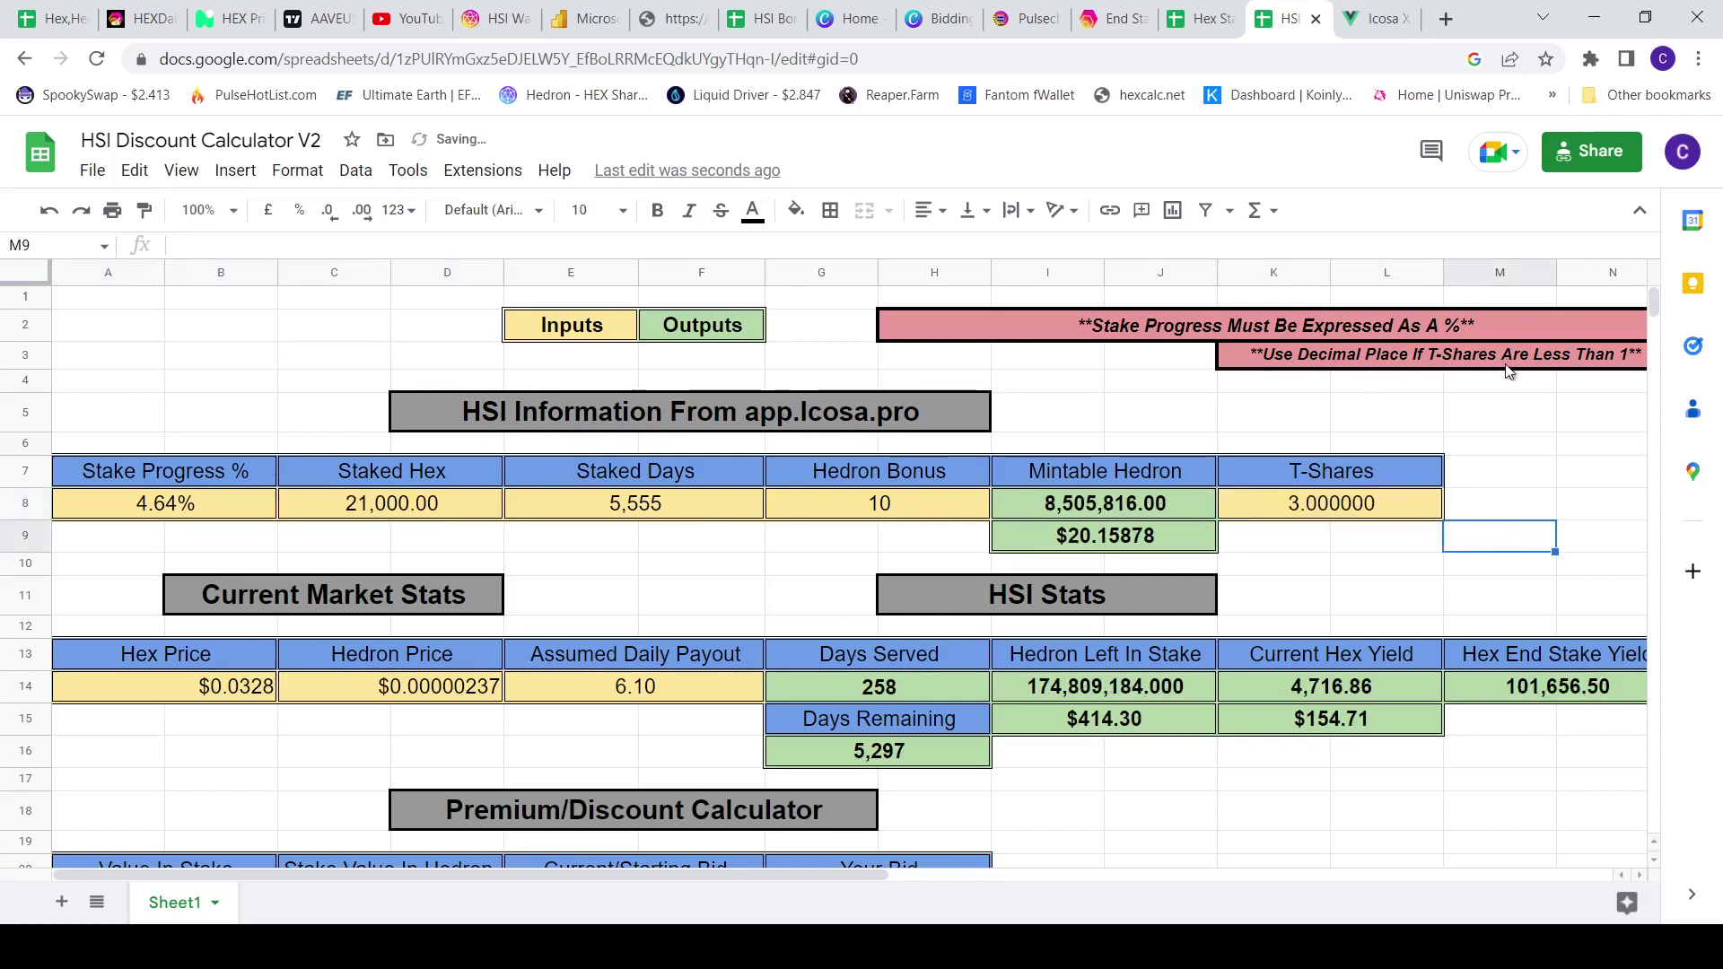
# Try 0.650 as a decimal T-Shares value and restore the input to 3.
pyautogui.click(1329, 504)
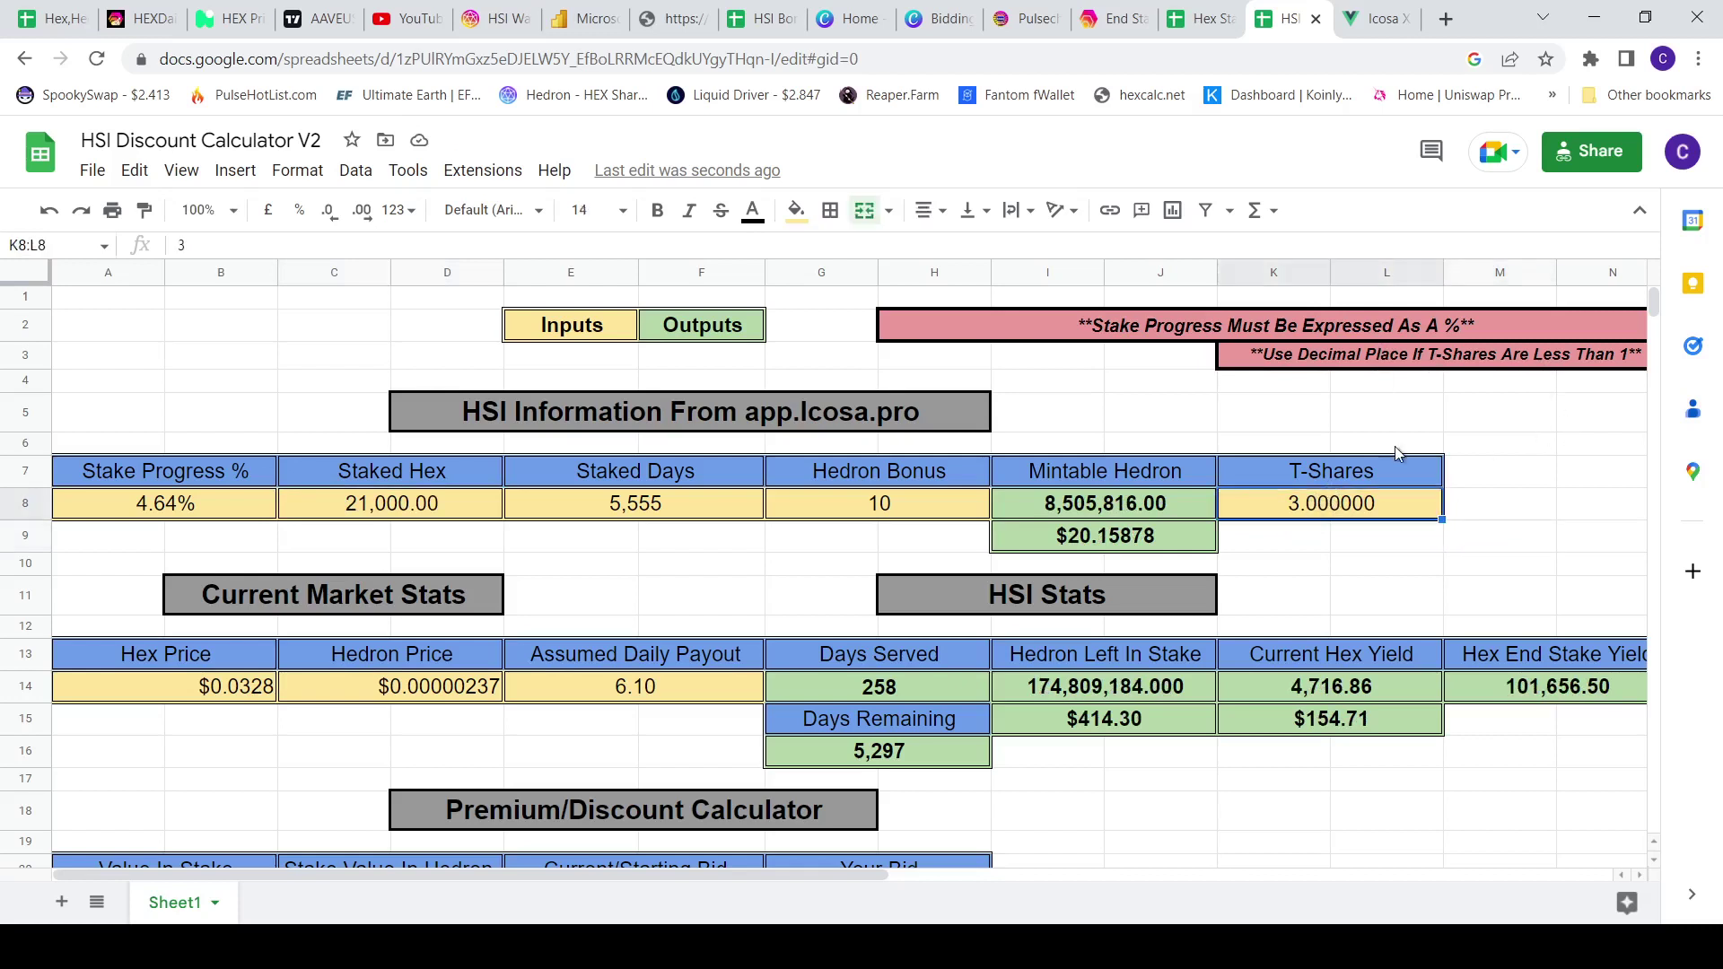
pyautogui.press('Delete')
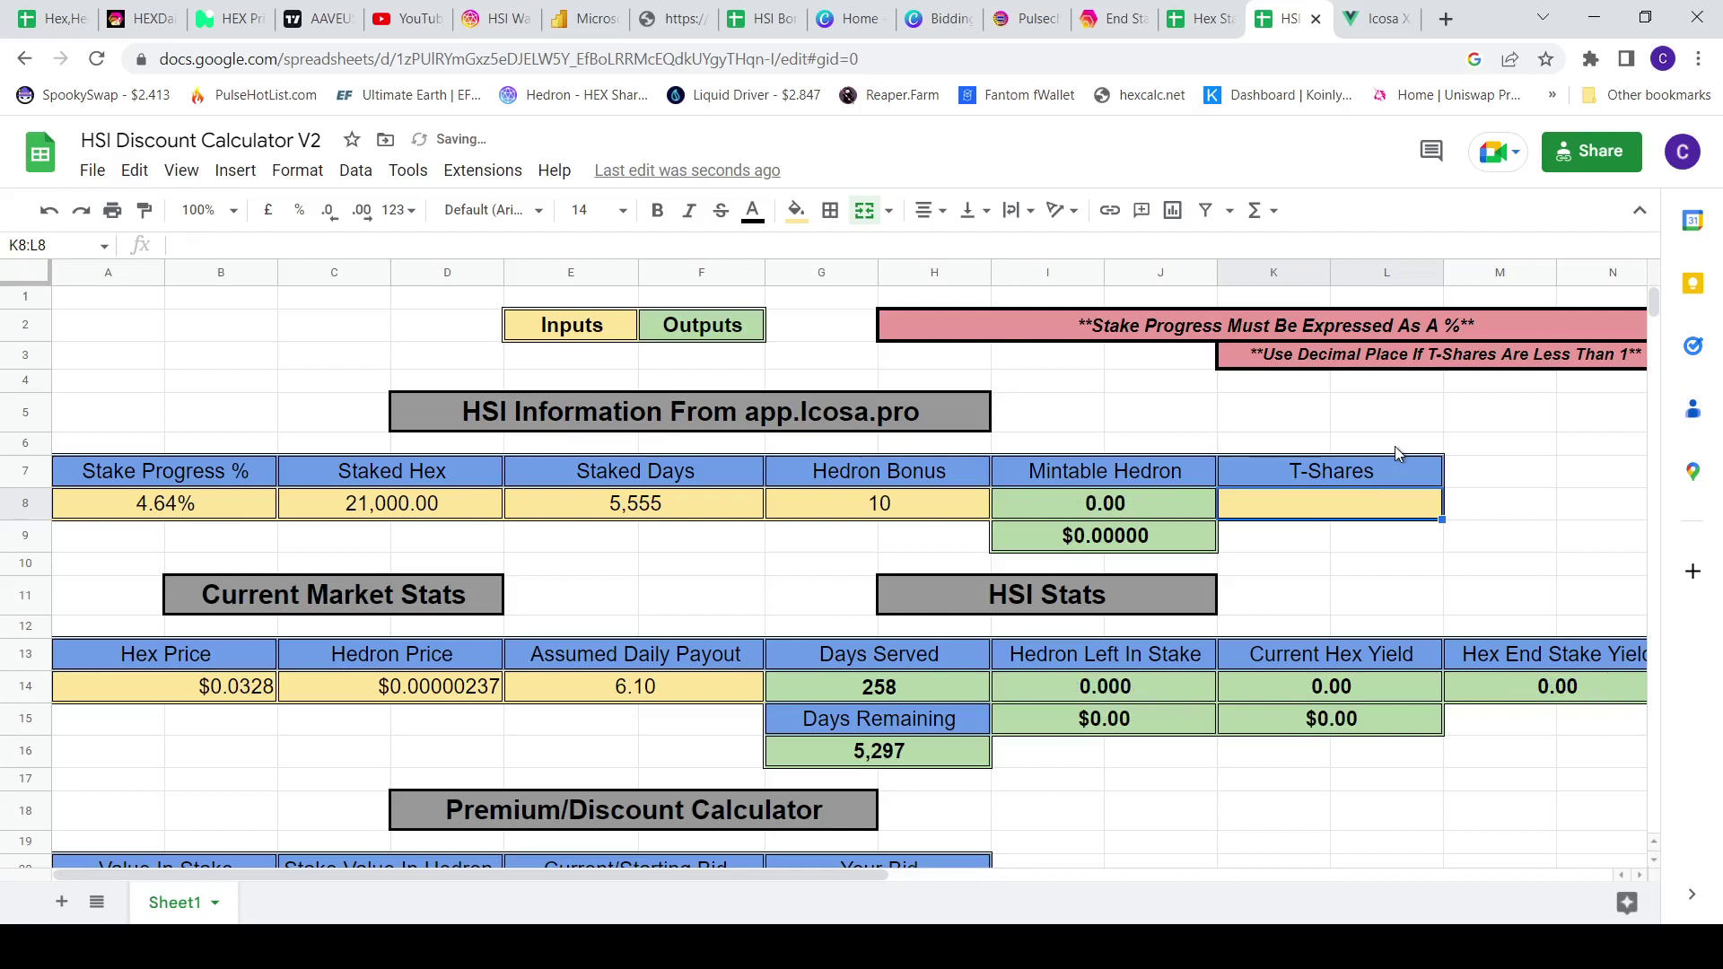
pyautogui.write('0.')
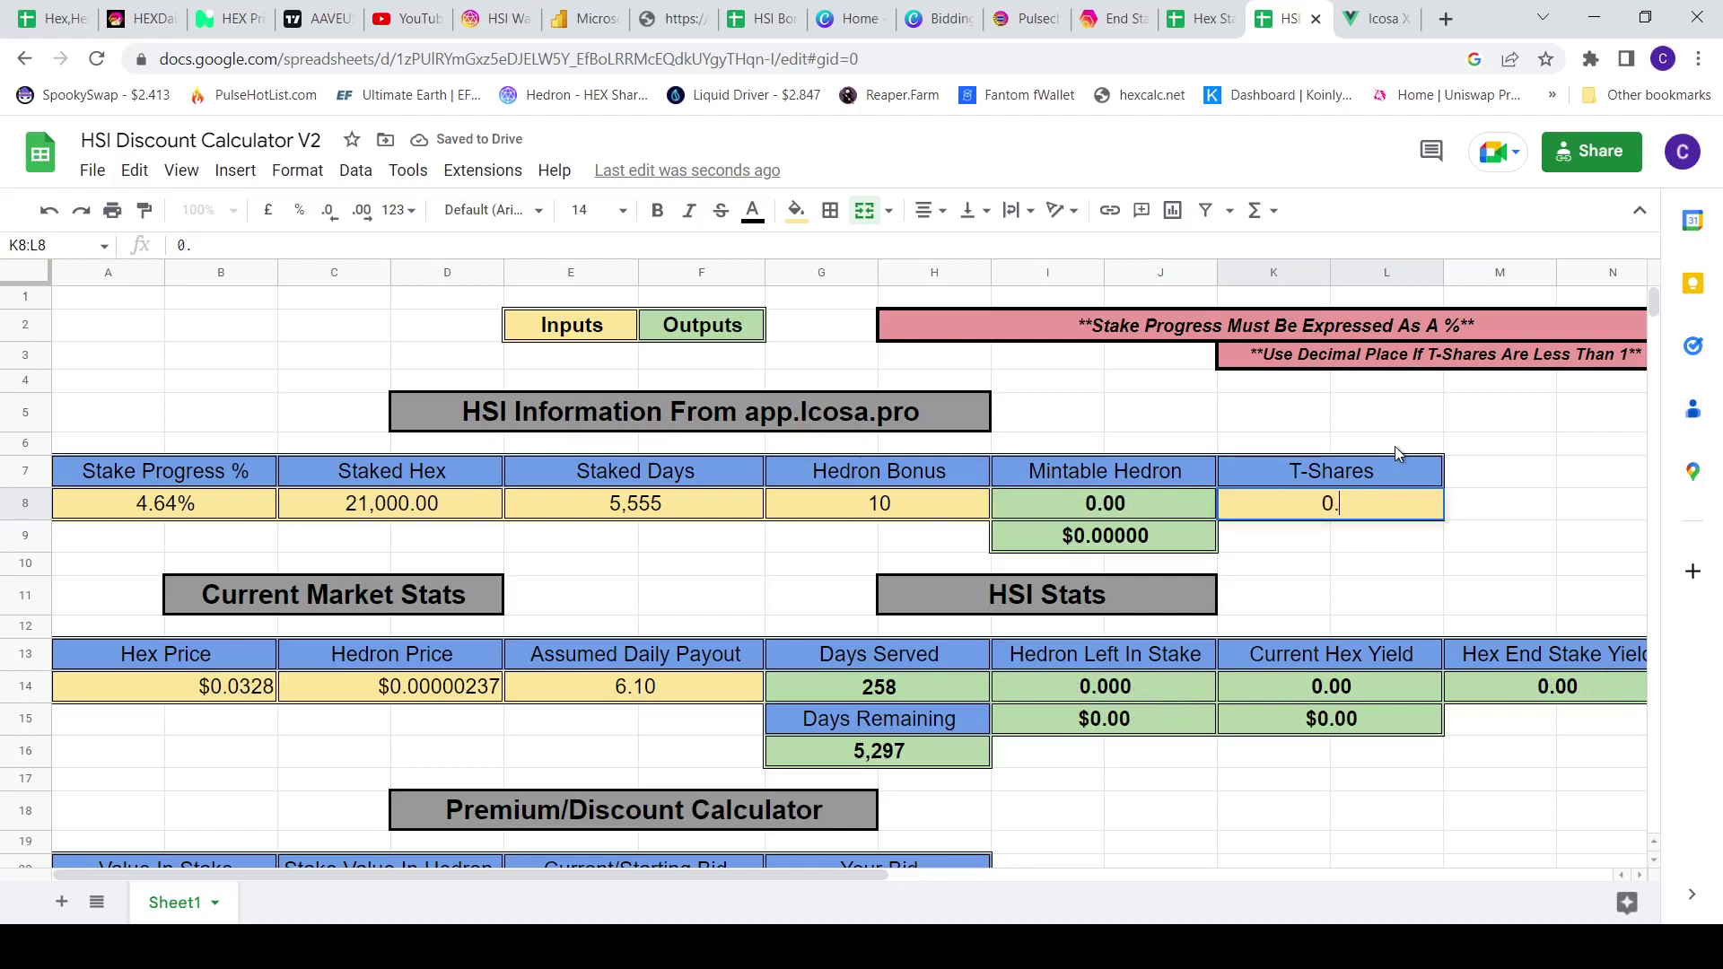
pyautogui.write('6500')
pyautogui.press('BackSpace')
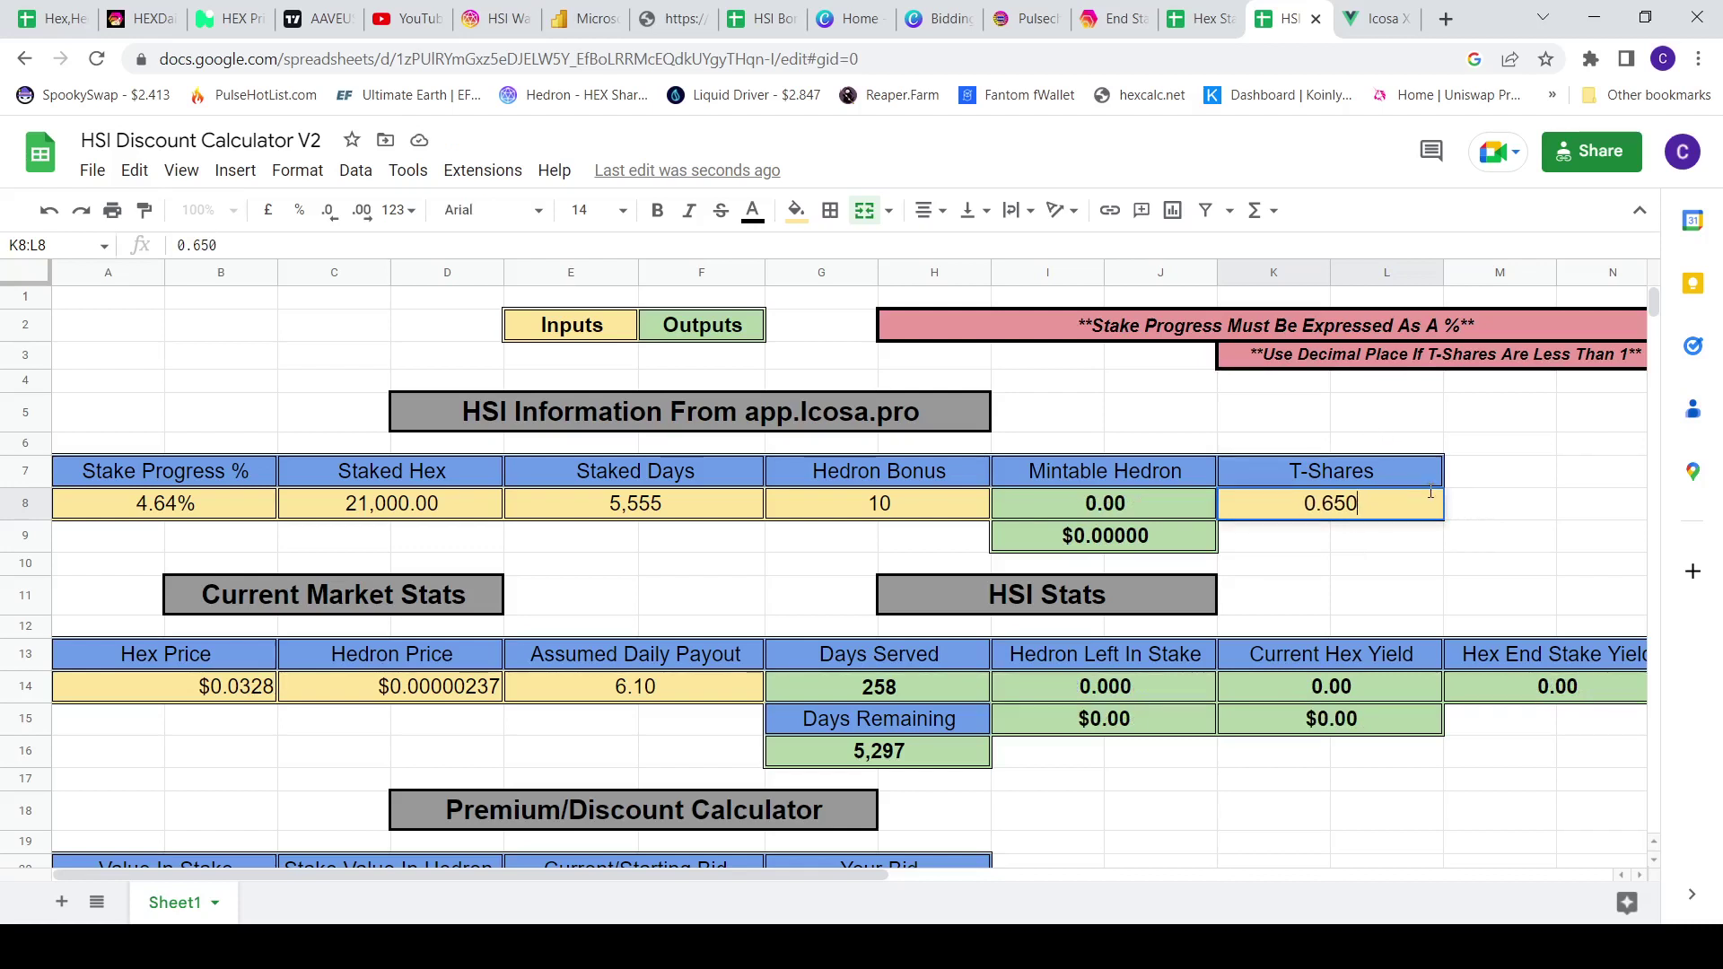
pyautogui.press('BackSpace')
pyautogui.press('BackSpace')
pyautogui.press('BackSpace')
pyautogui.press('BackSpace')
pyautogui.press('BackSpace')
pyautogui.write('3')
pyautogui.click(1538, 516)
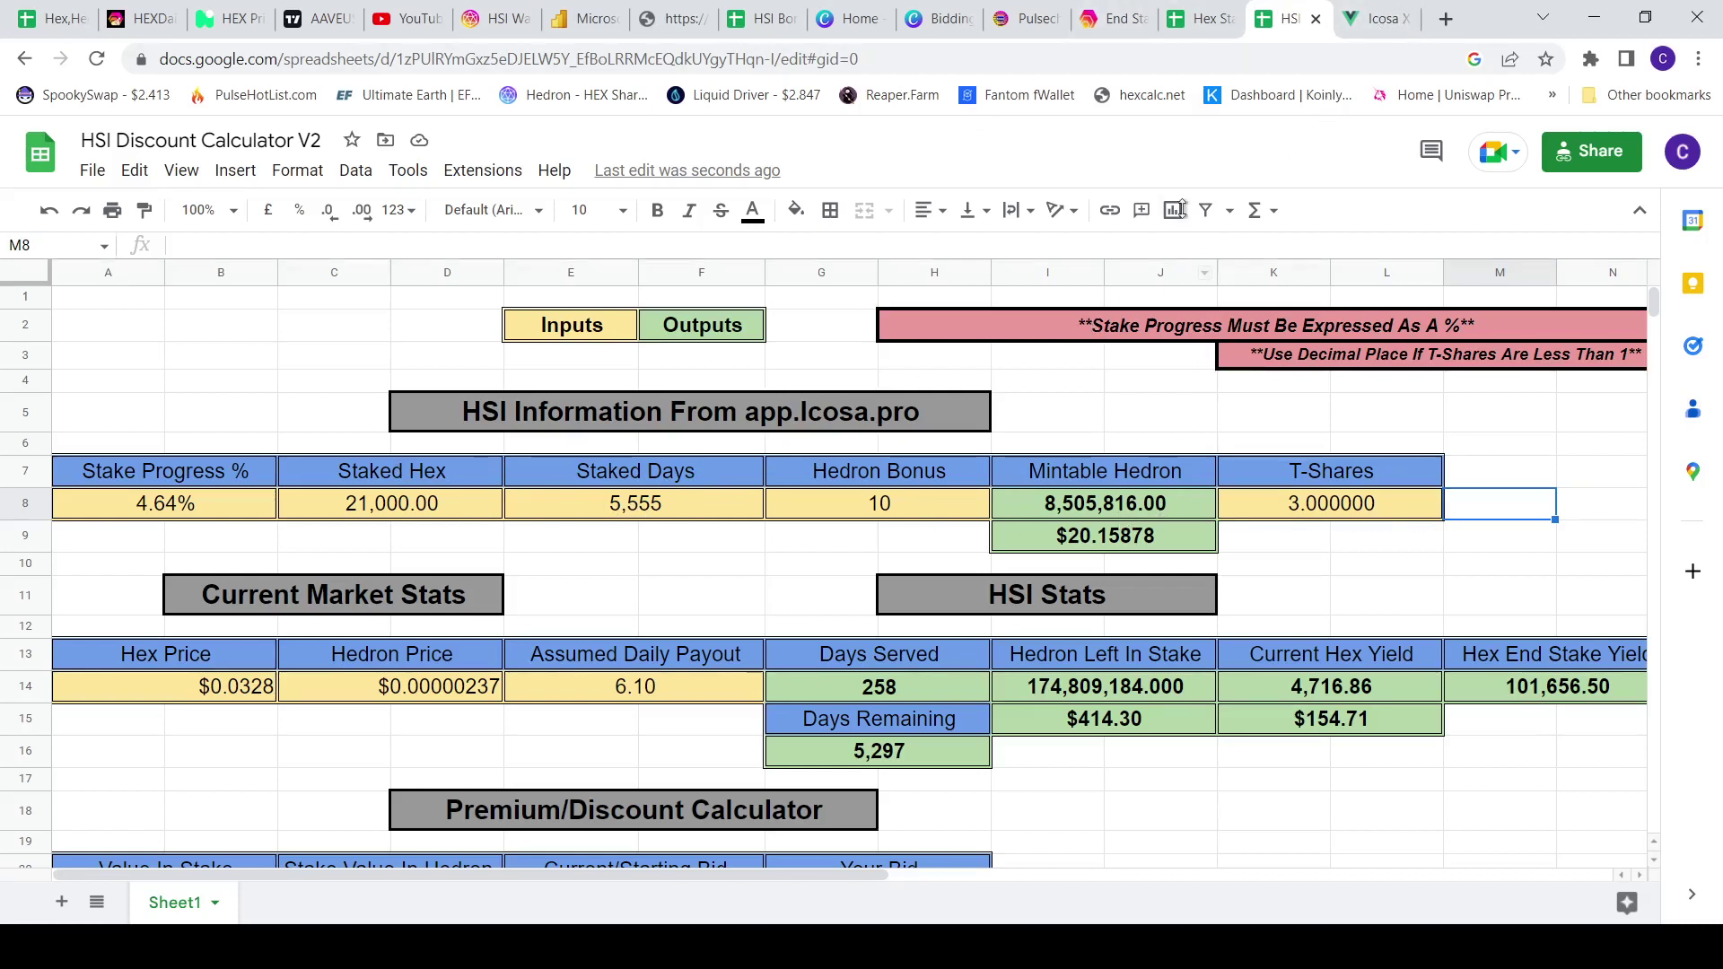
# Compare the calculator's Mintable Hedron value and formula with the Mintable HDRN listed for the 21,000 HEX stake on the auction page.
pyautogui.click(1376, 25)
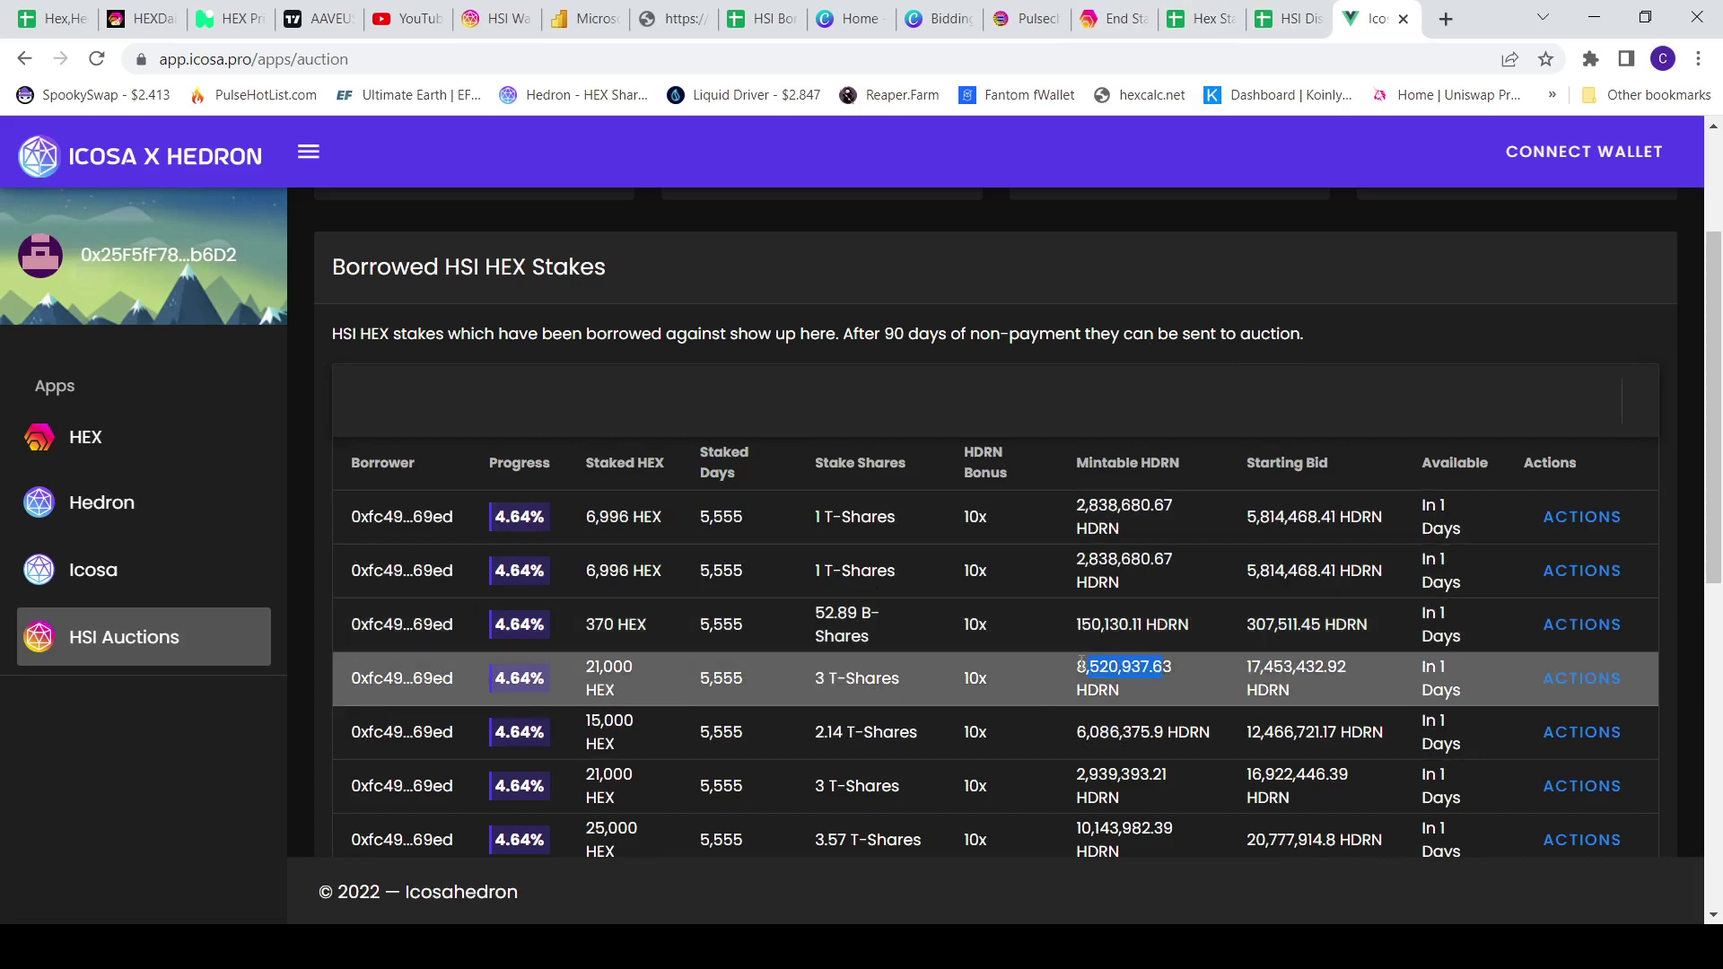
pyautogui.click(1283, 30)
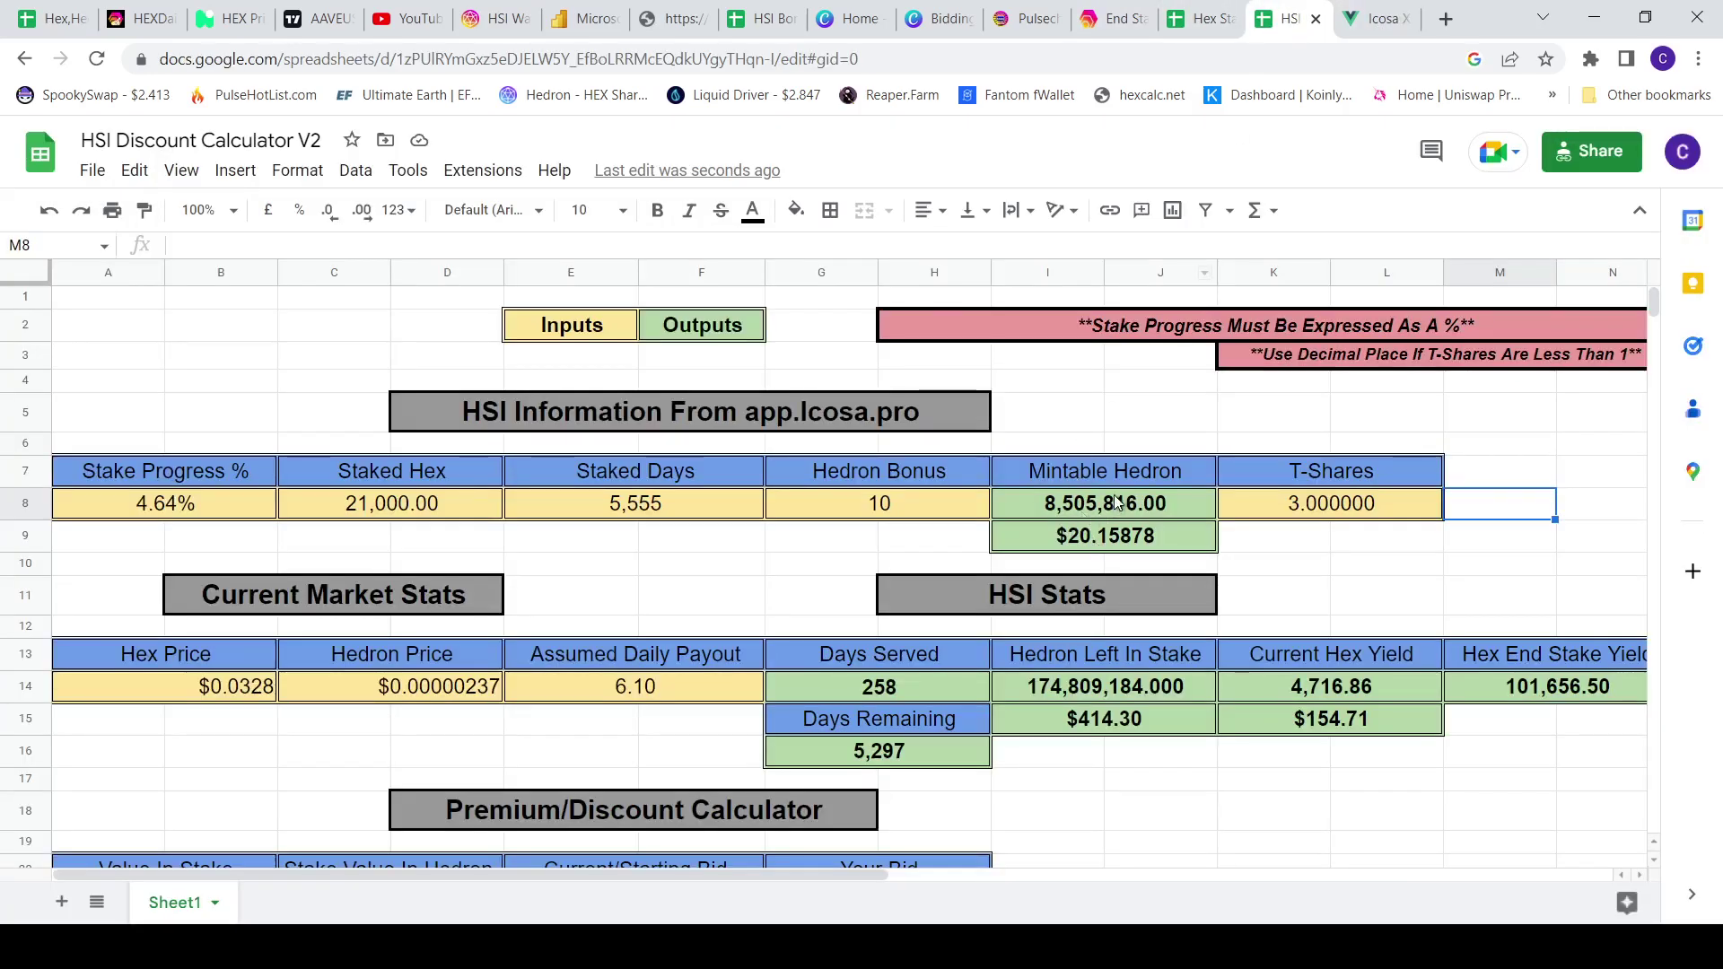
pyautogui.click(1373, 19)
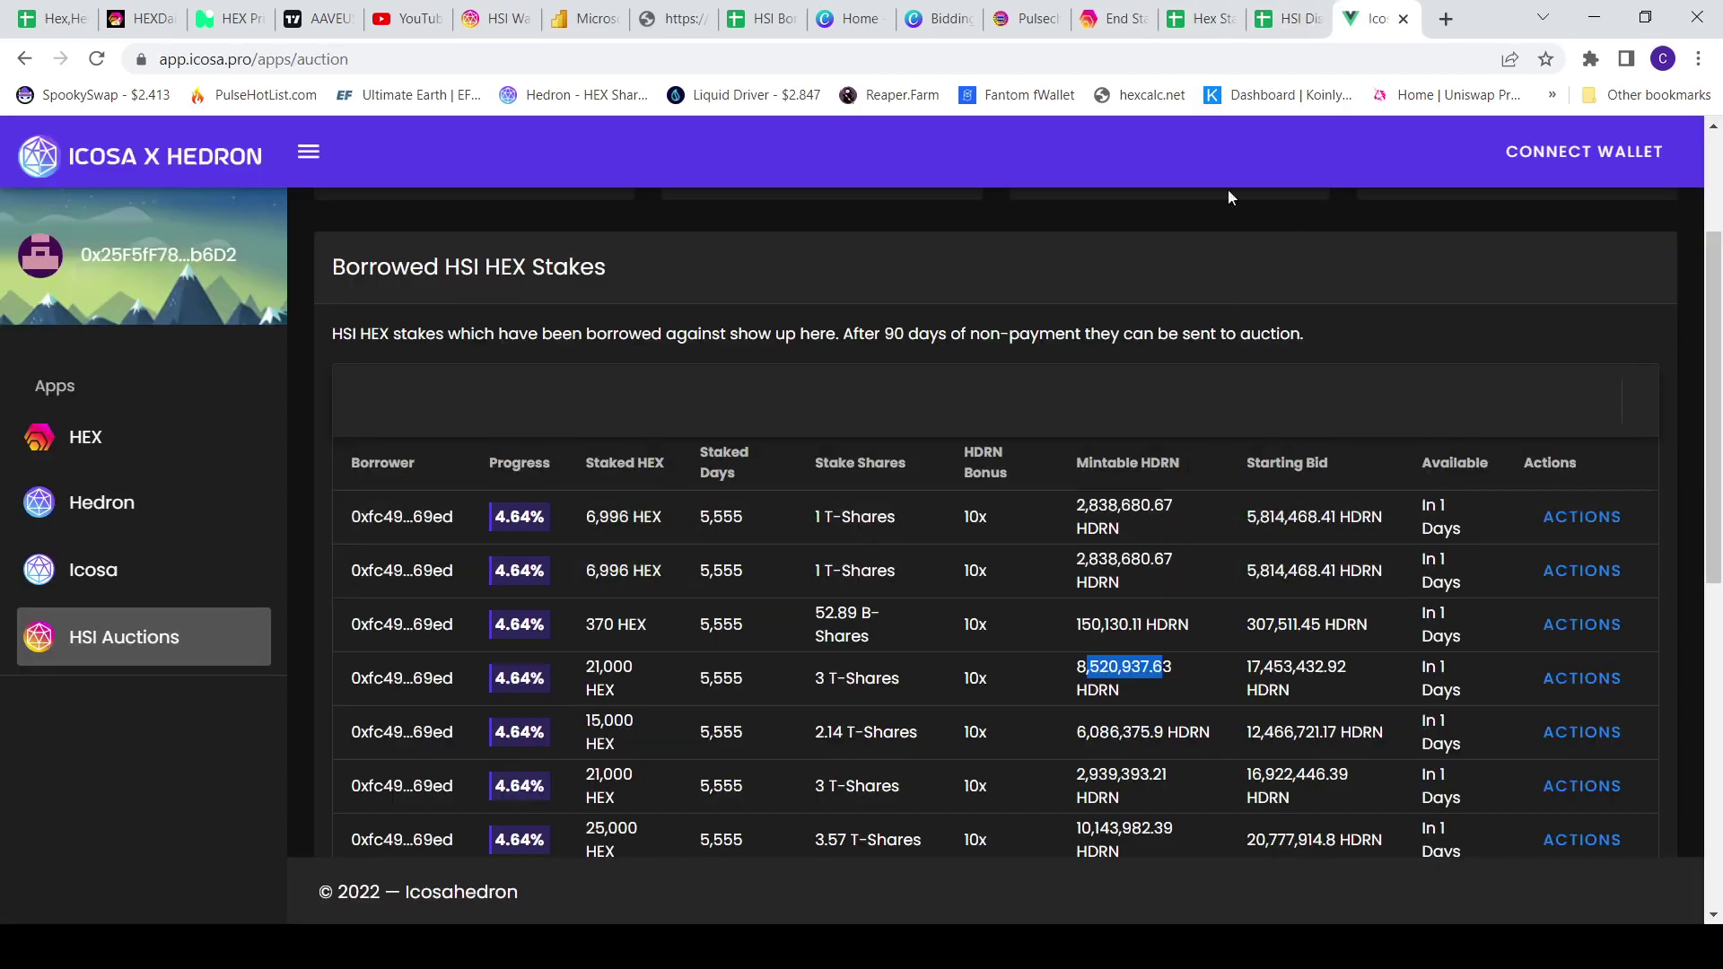
pyautogui.click(1288, 20)
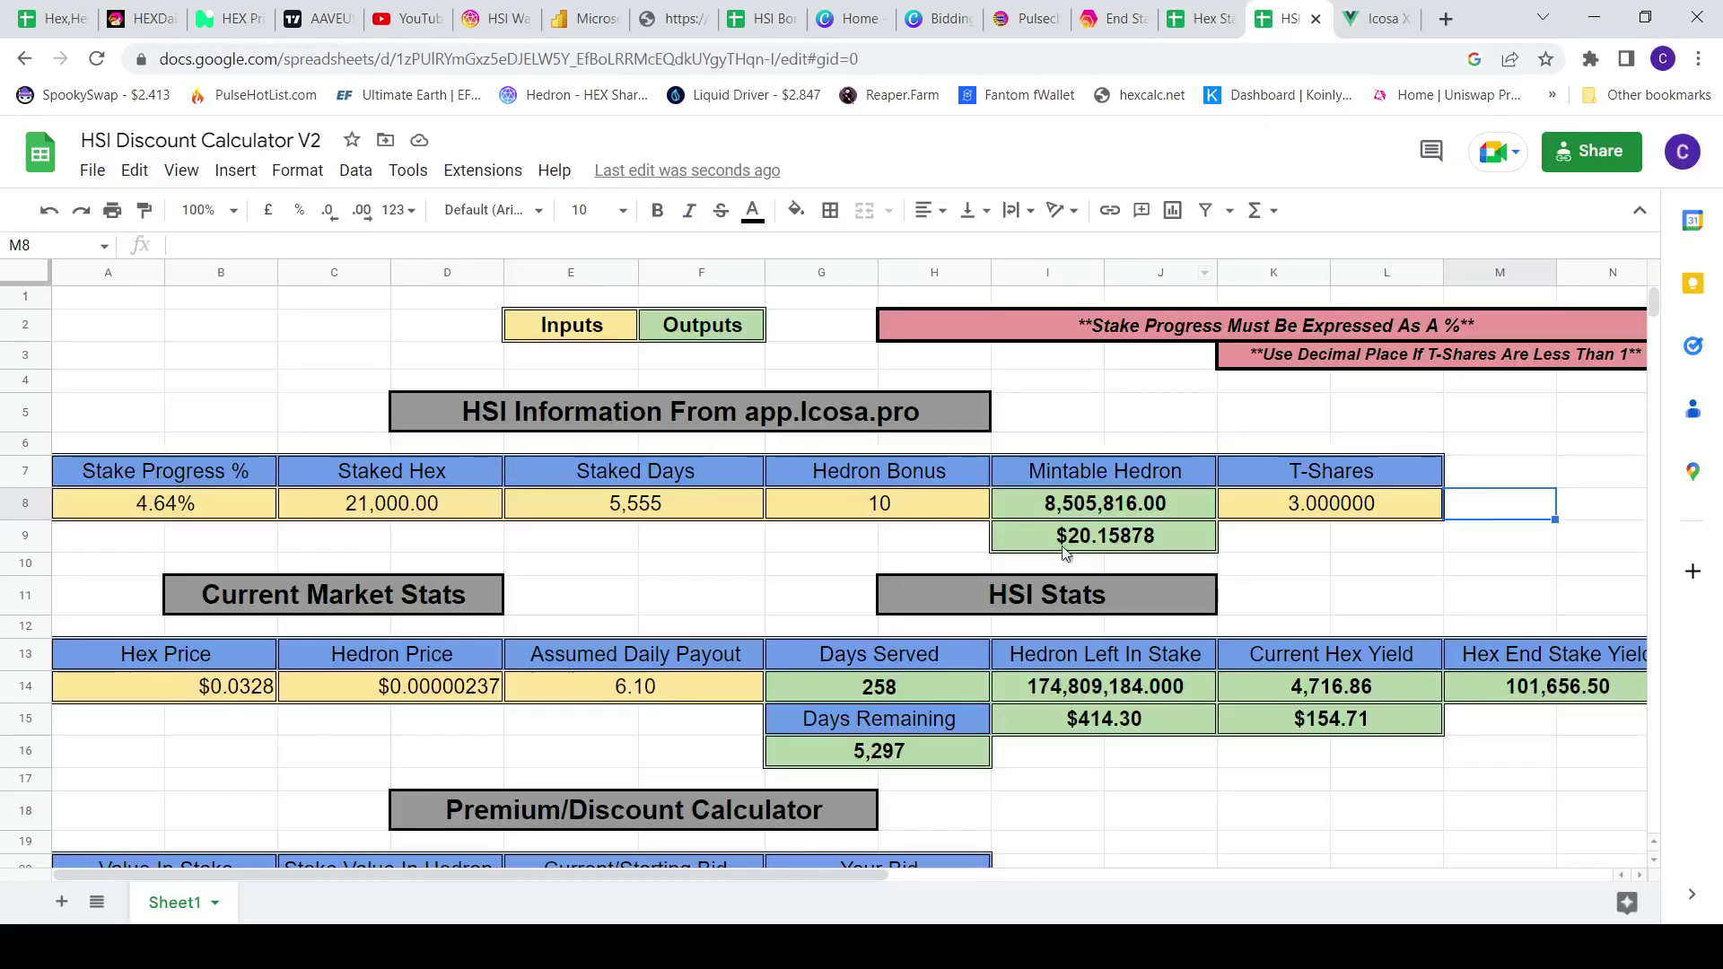
pyautogui.click(1082, 503)
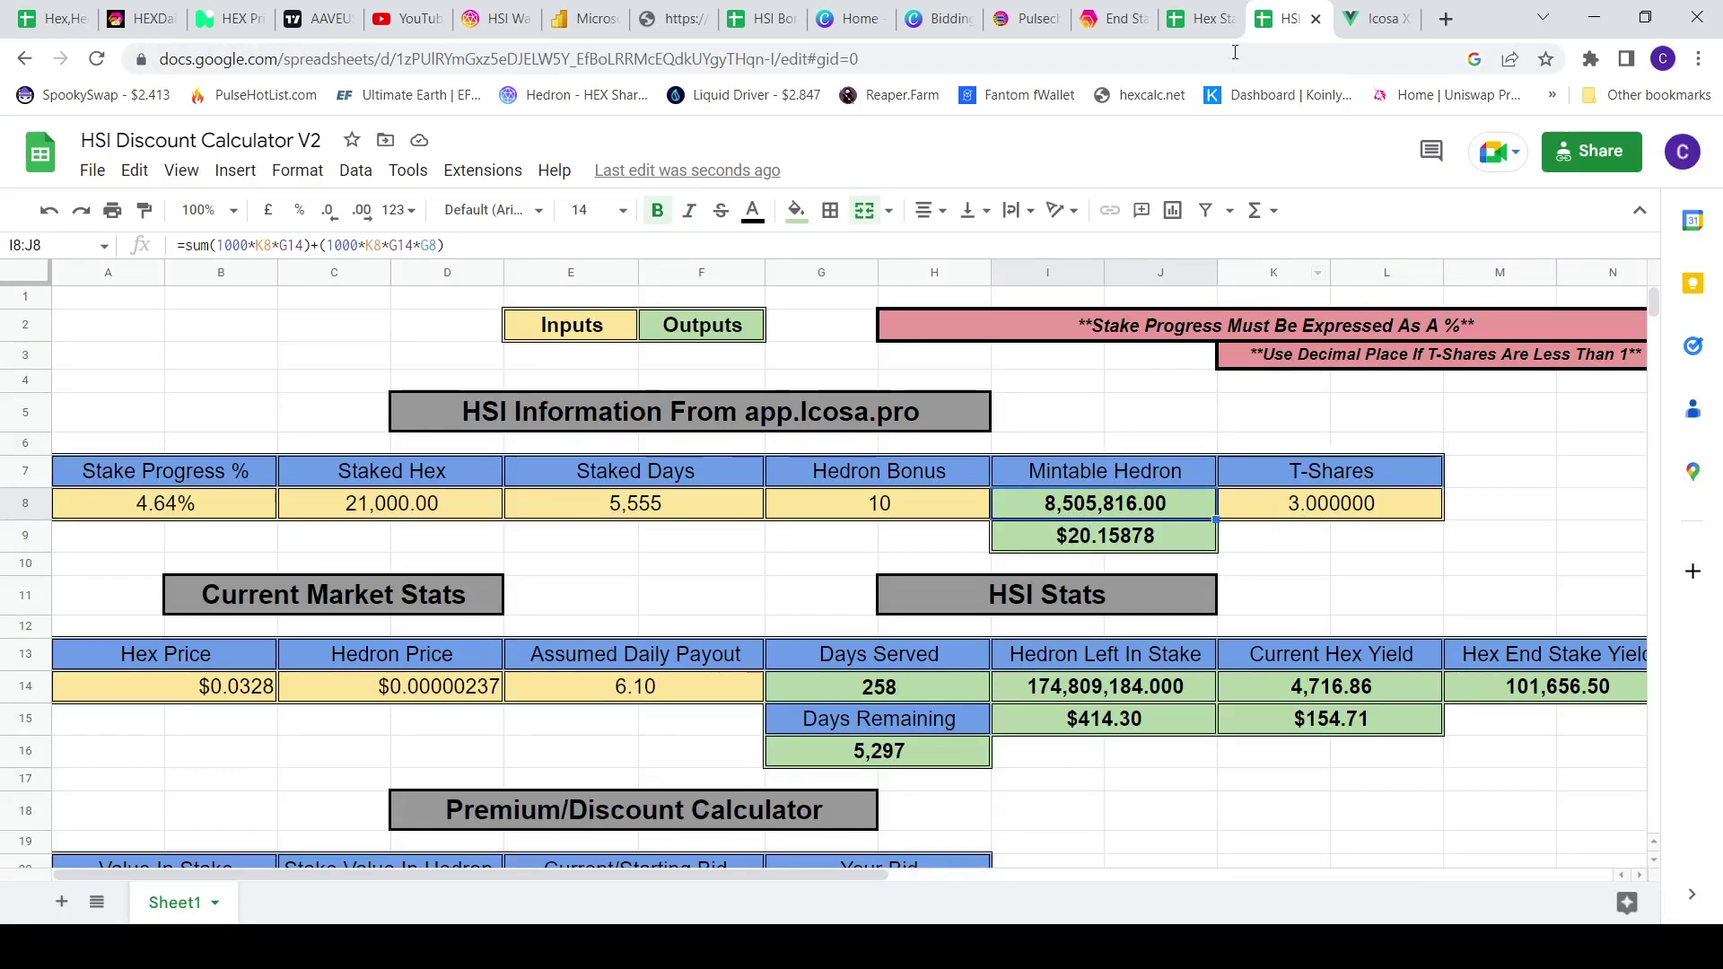
pyautogui.click(1373, 20)
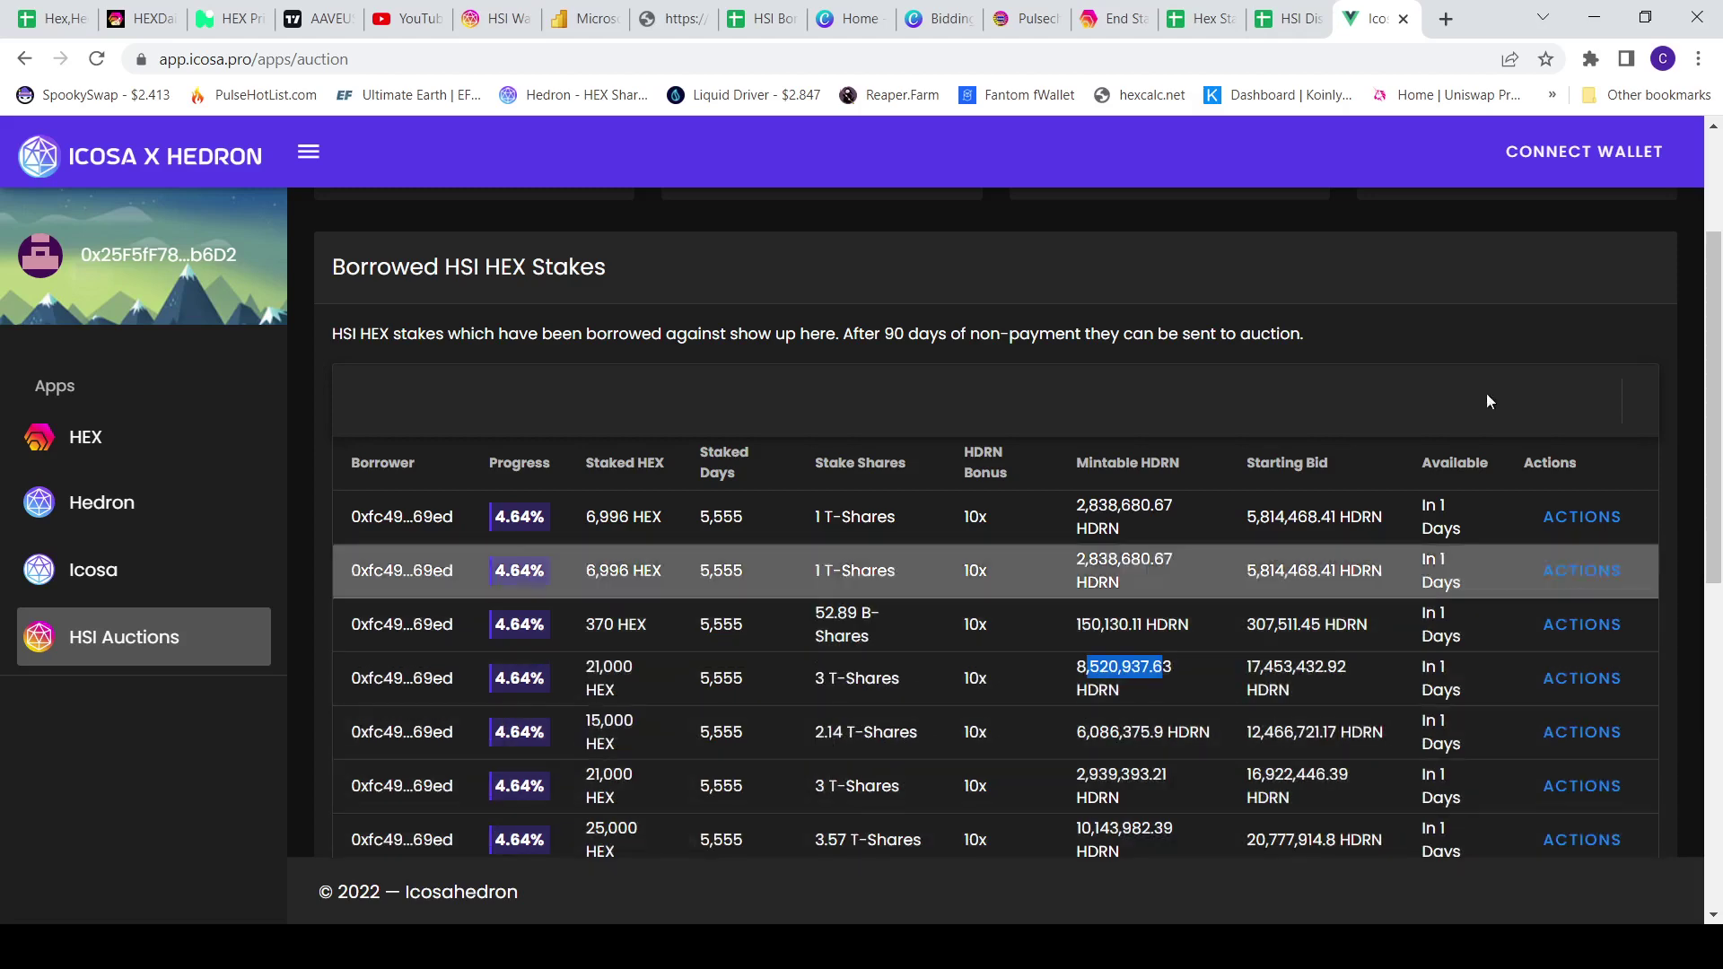
# Check the current HEX price on Nomics and set the calculator's Hex Price to 0.034.
pyautogui.click(1259, 12)
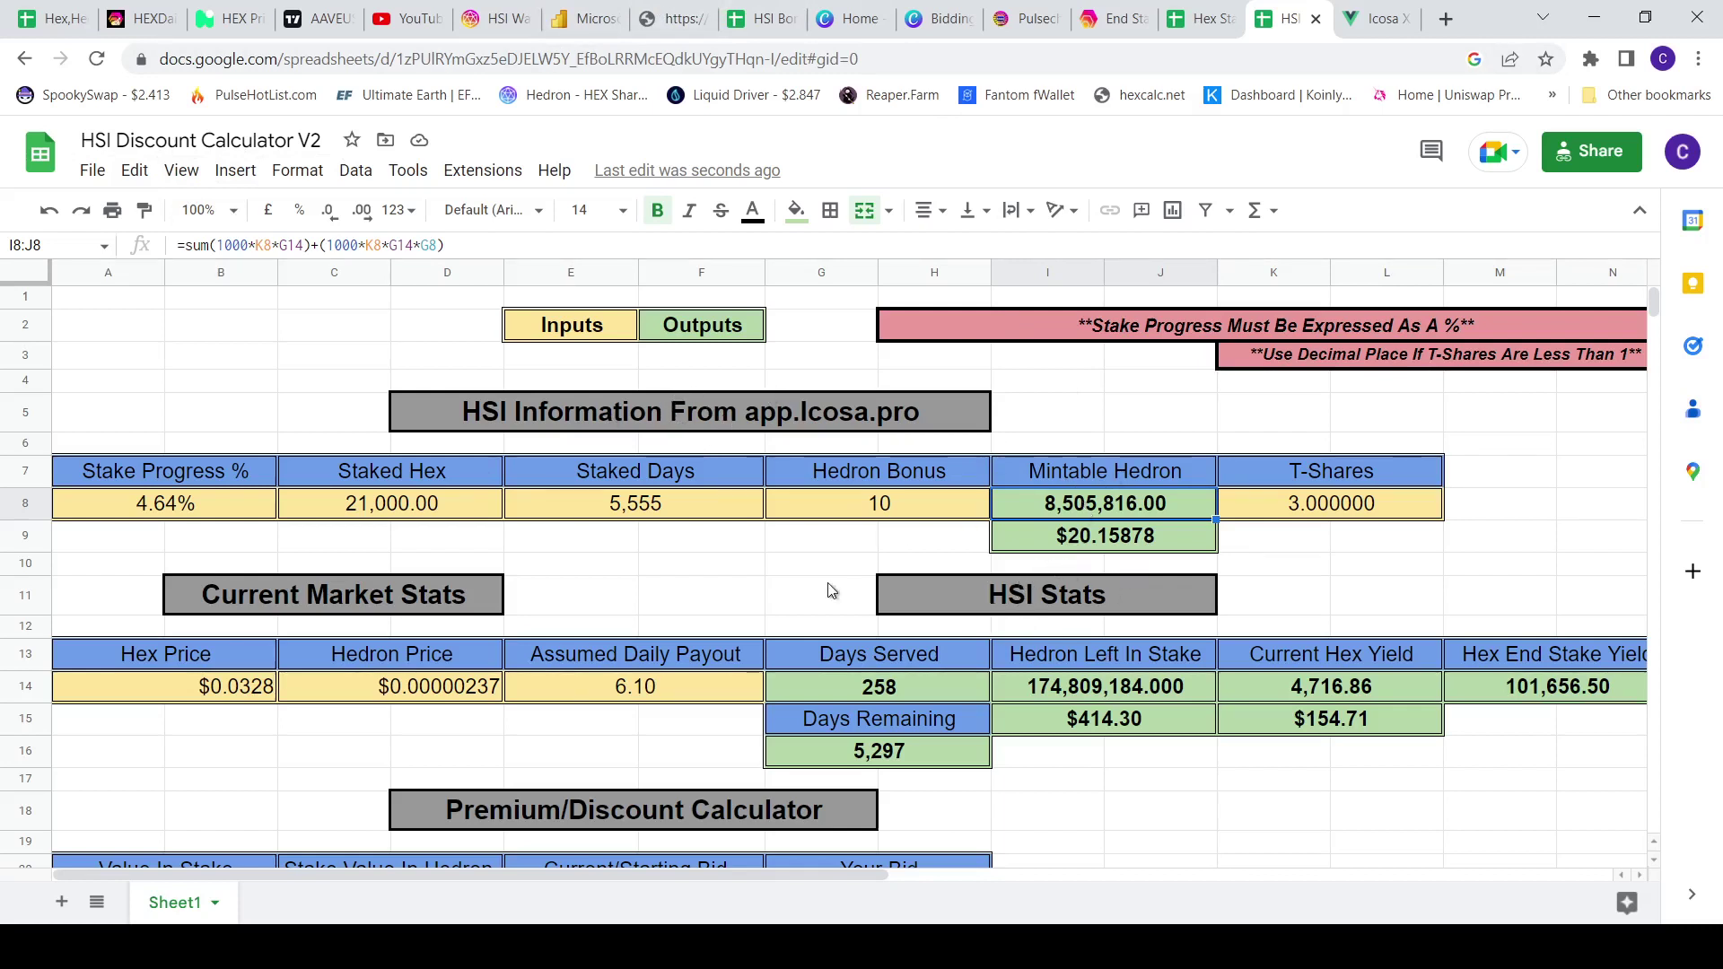
pyautogui.click(253, 691)
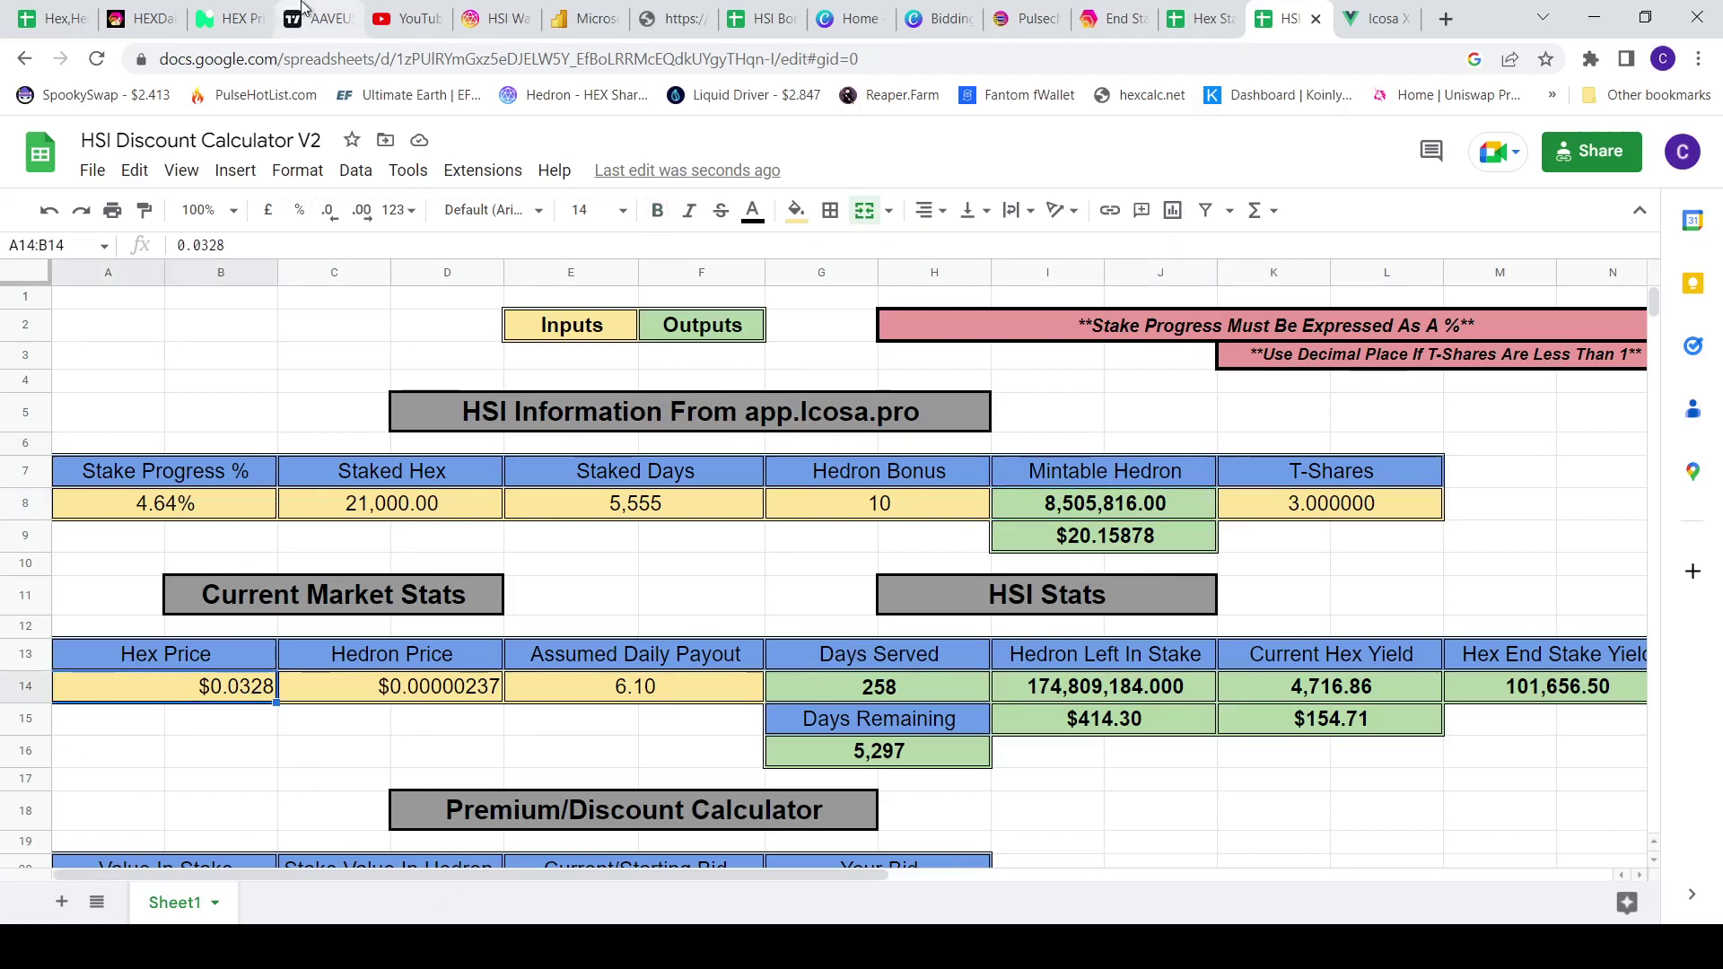
pyautogui.click(232, 32)
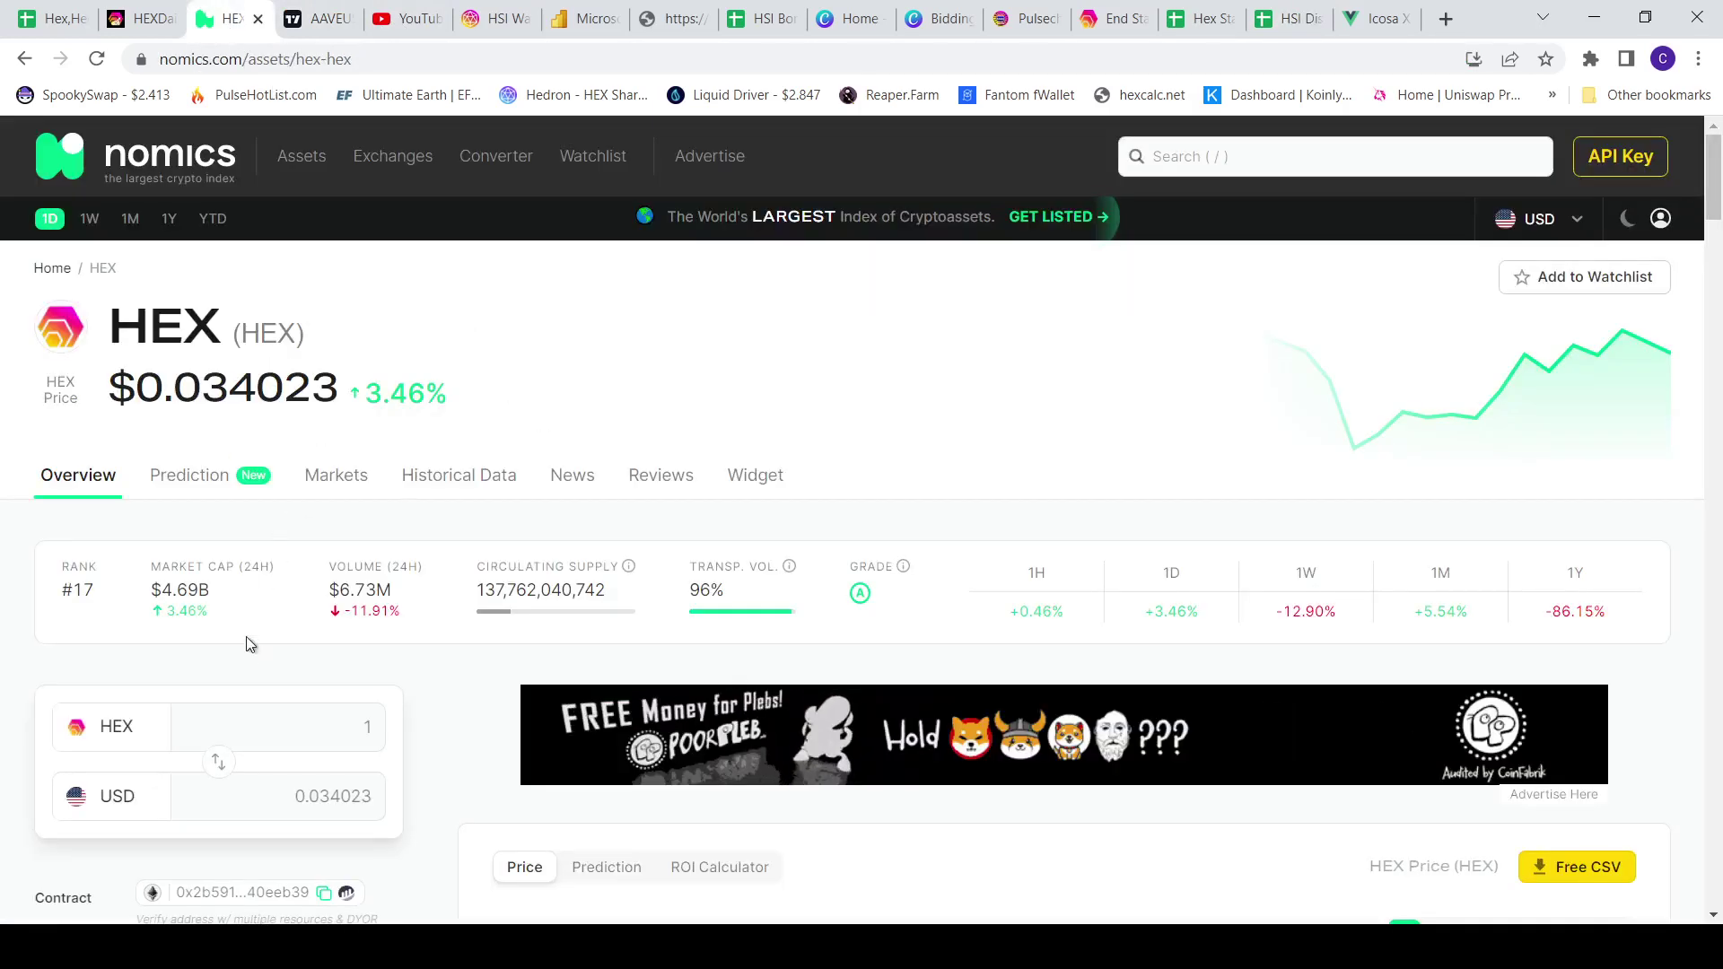
pyautogui.click(99, 59)
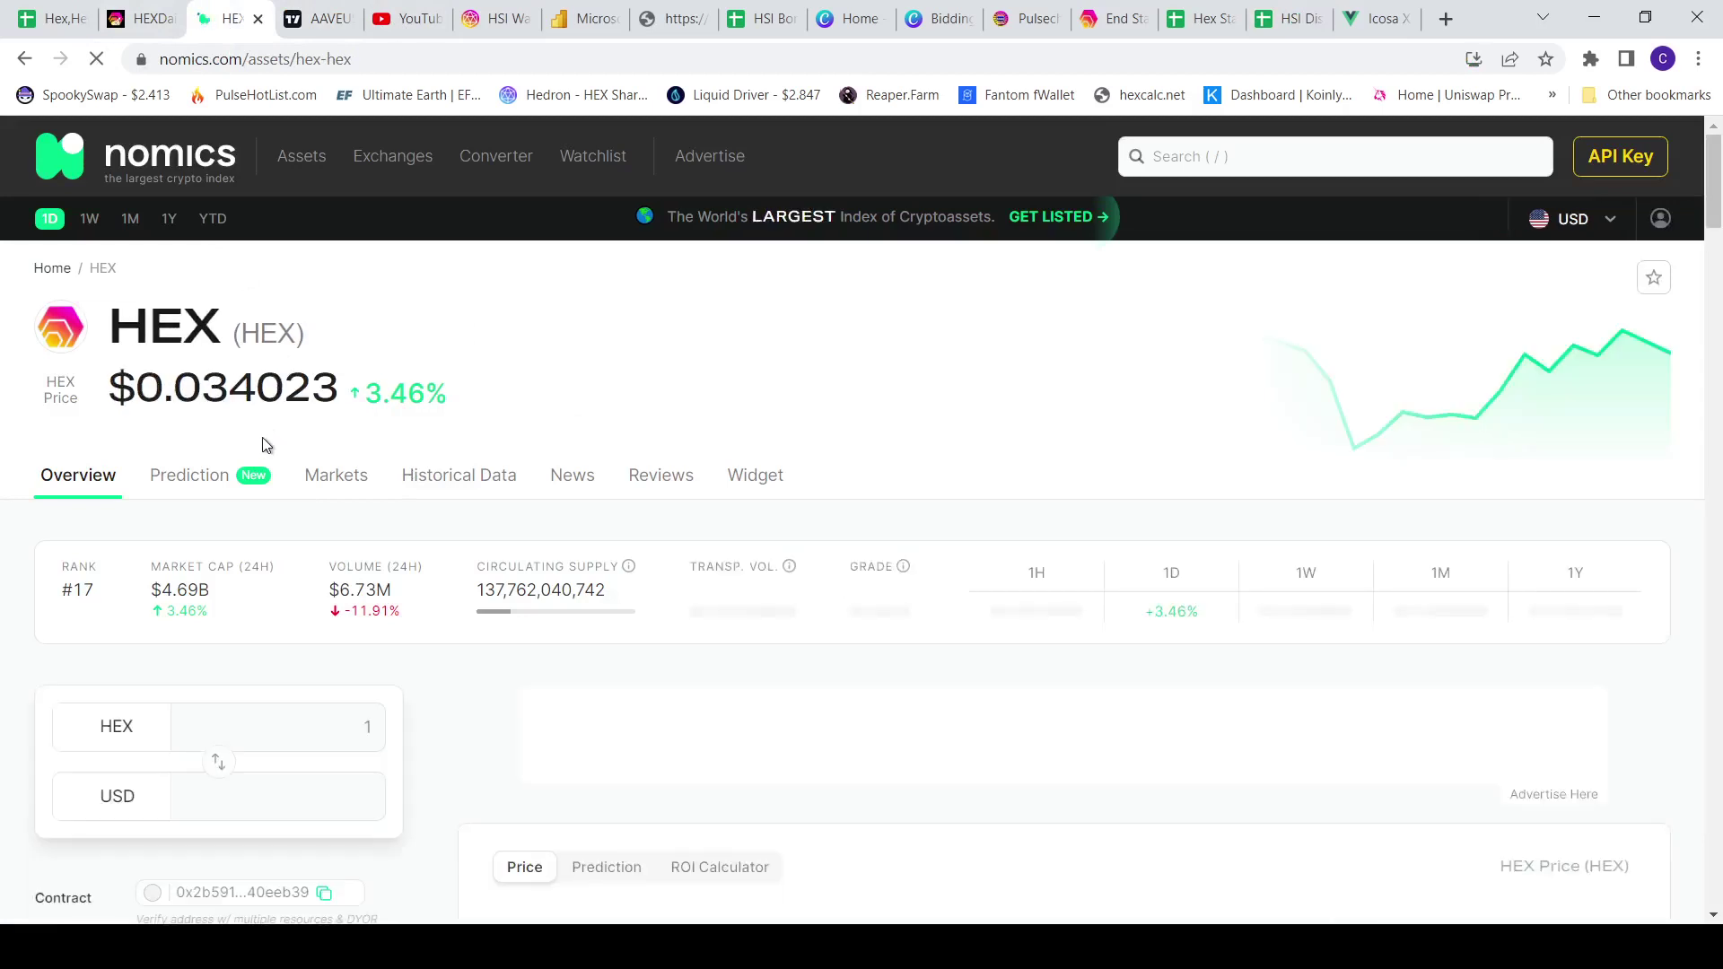
pyautogui.click(1264, 22)
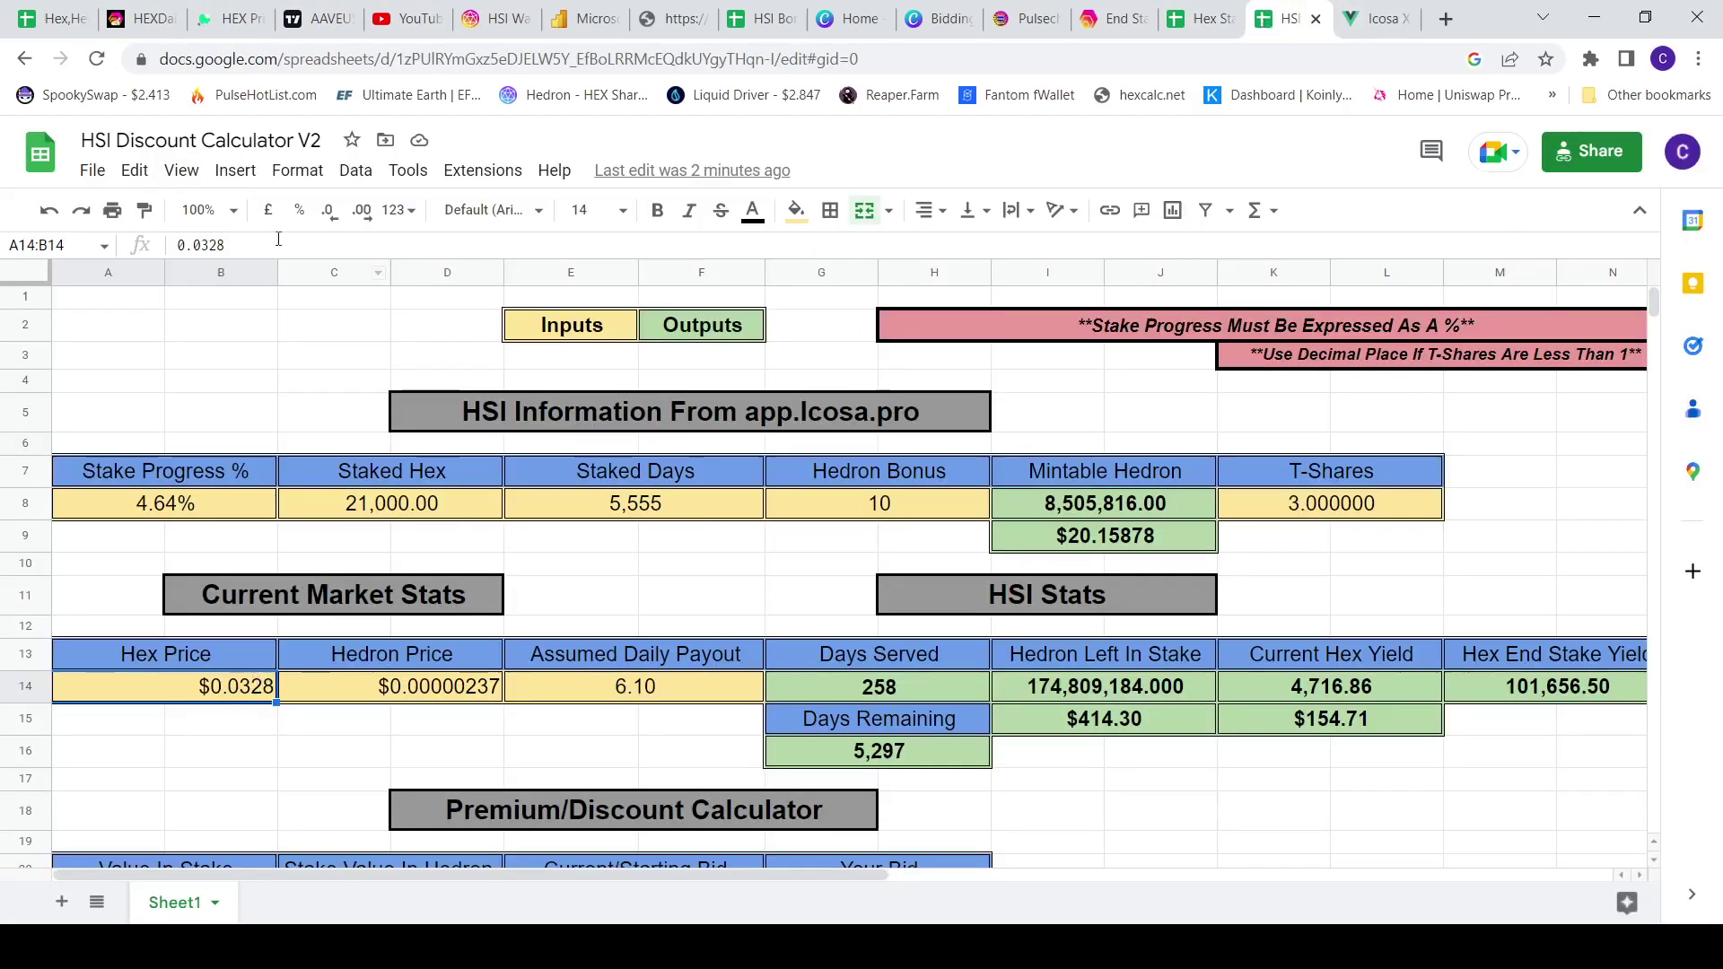
pyautogui.click(248, 240)
pyautogui.press('BackSpace')
pyautogui.press('BackSpace')
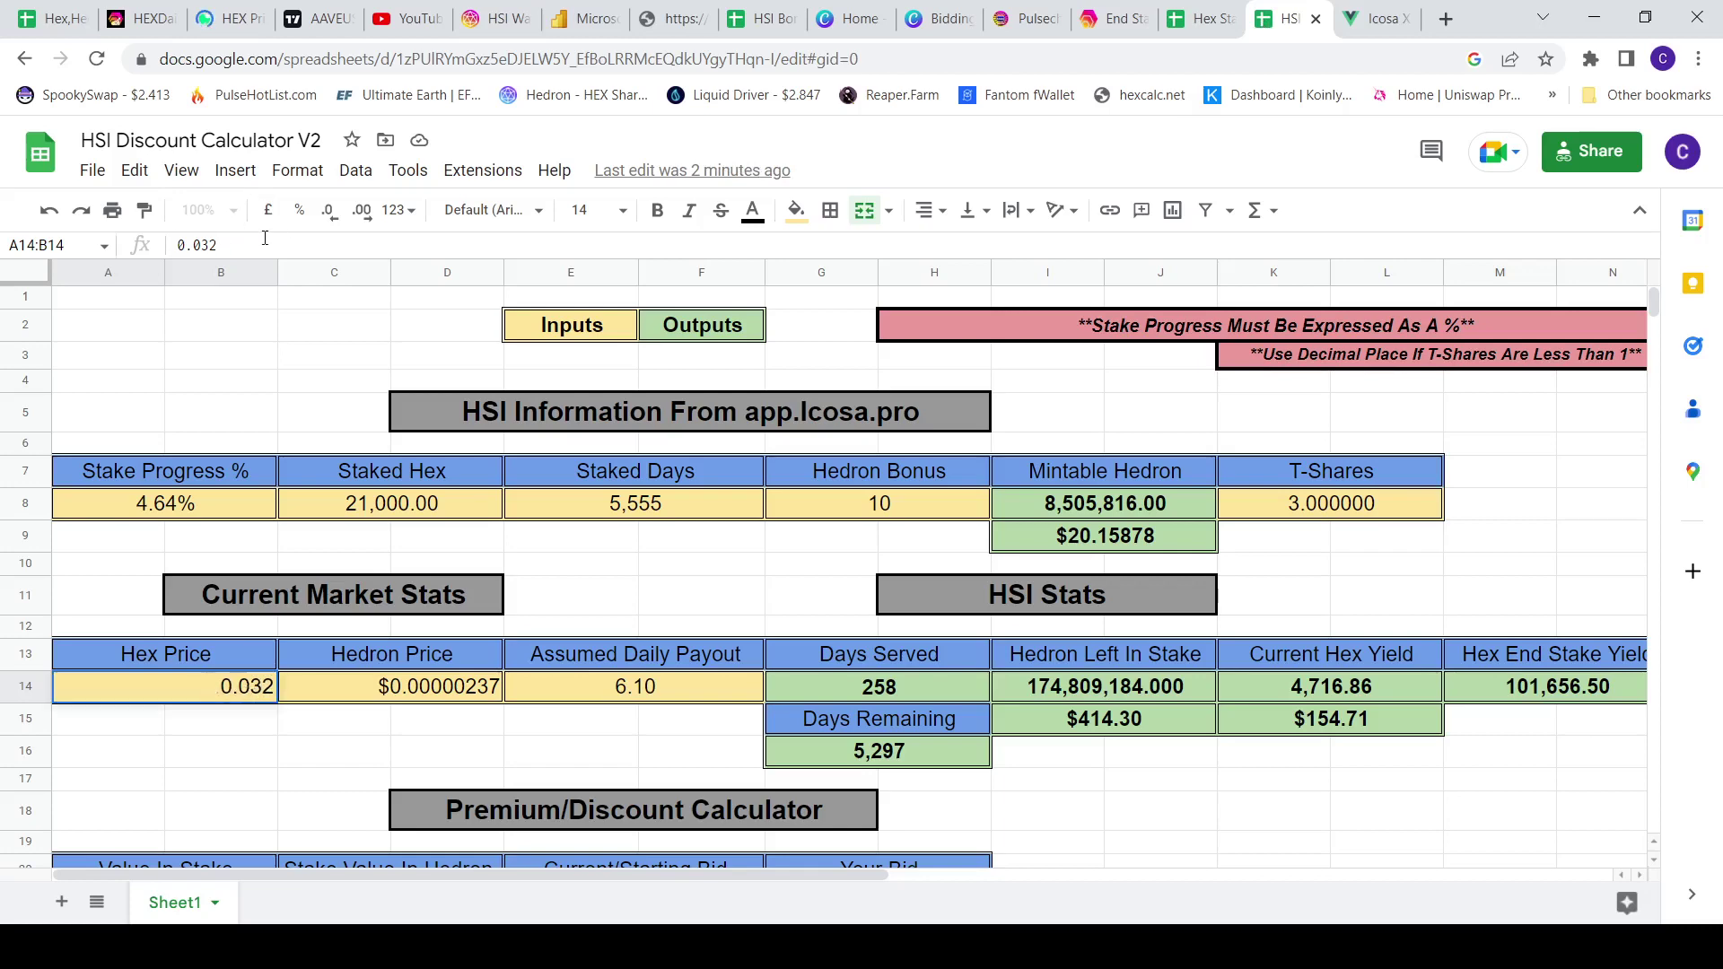
pyautogui.write('4')
# Search Nomics for hedron and open the HDRN Hedron asset page to check its current price.
pyautogui.click(232, 18)
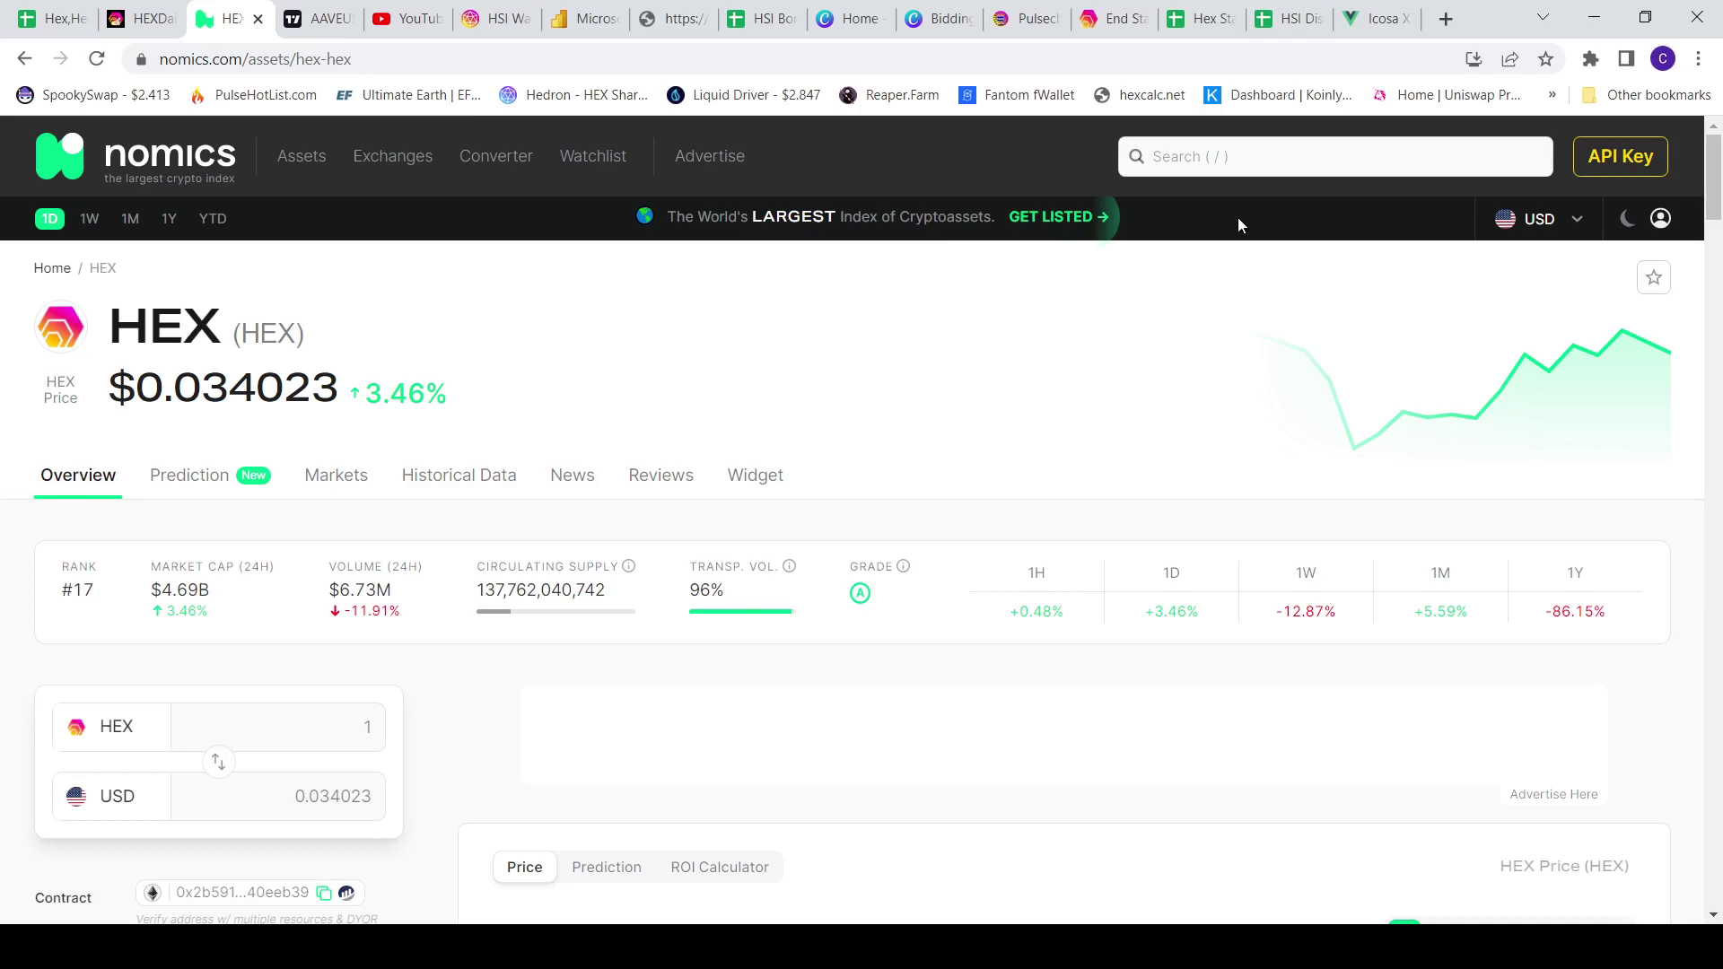
pyautogui.click(1233, 162)
pyautogui.write('hedro')
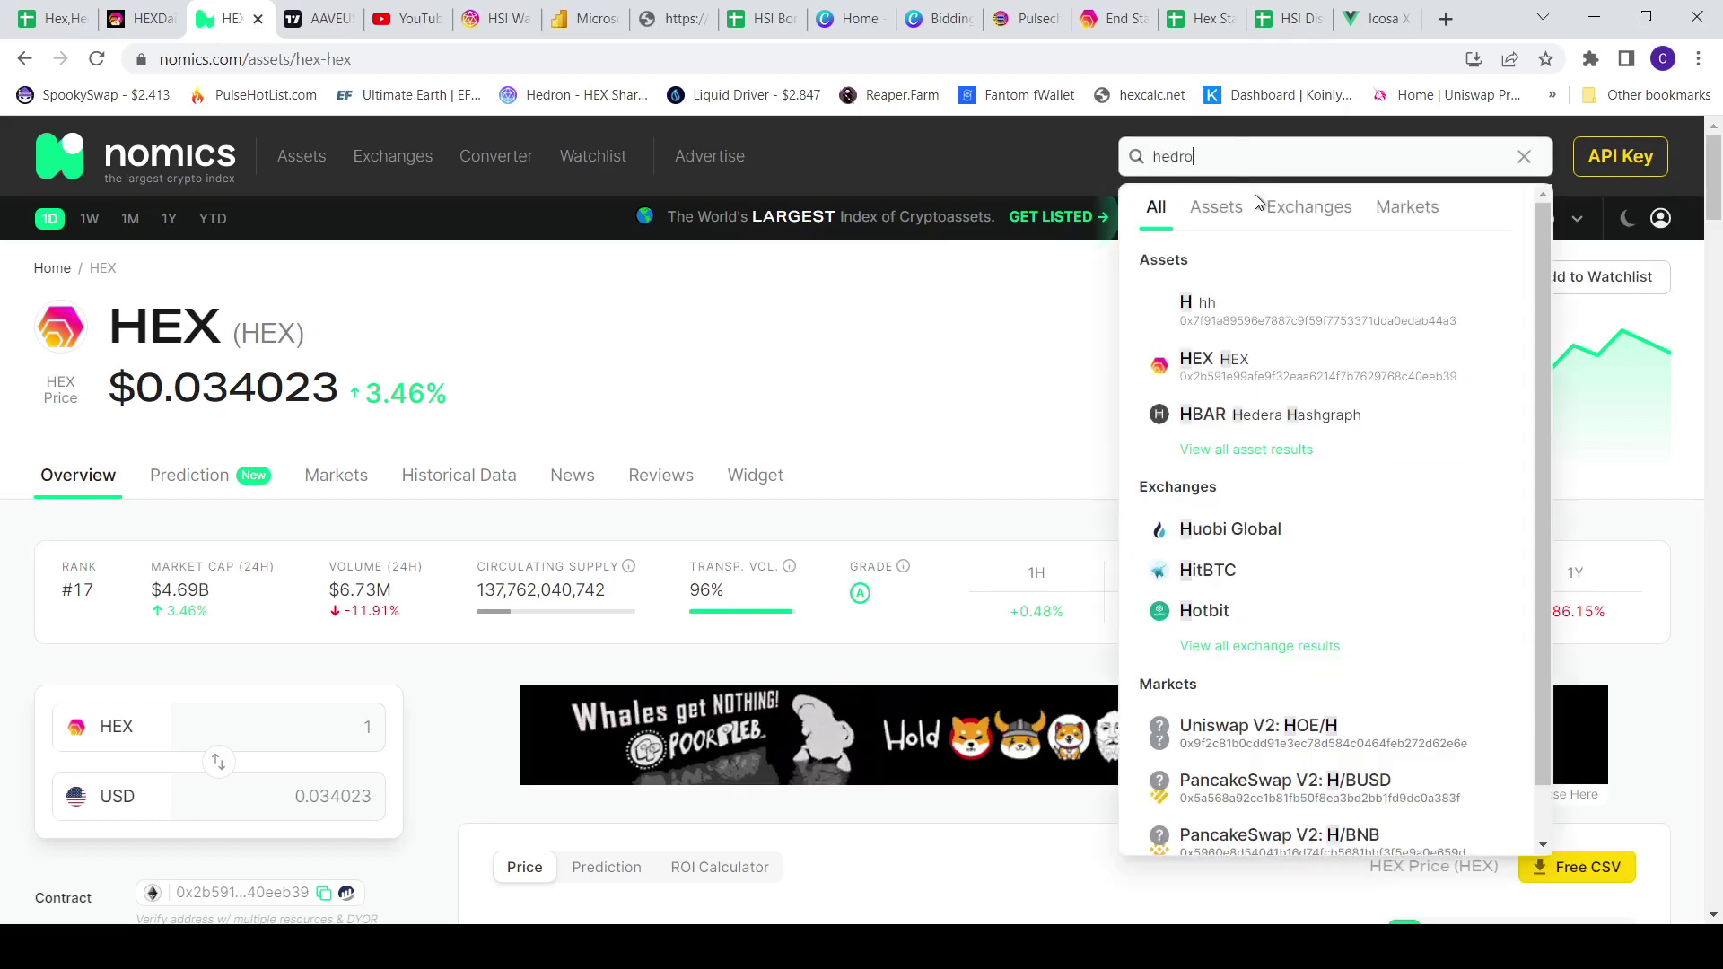
pyautogui.write('n')
pyautogui.click(1287, 305)
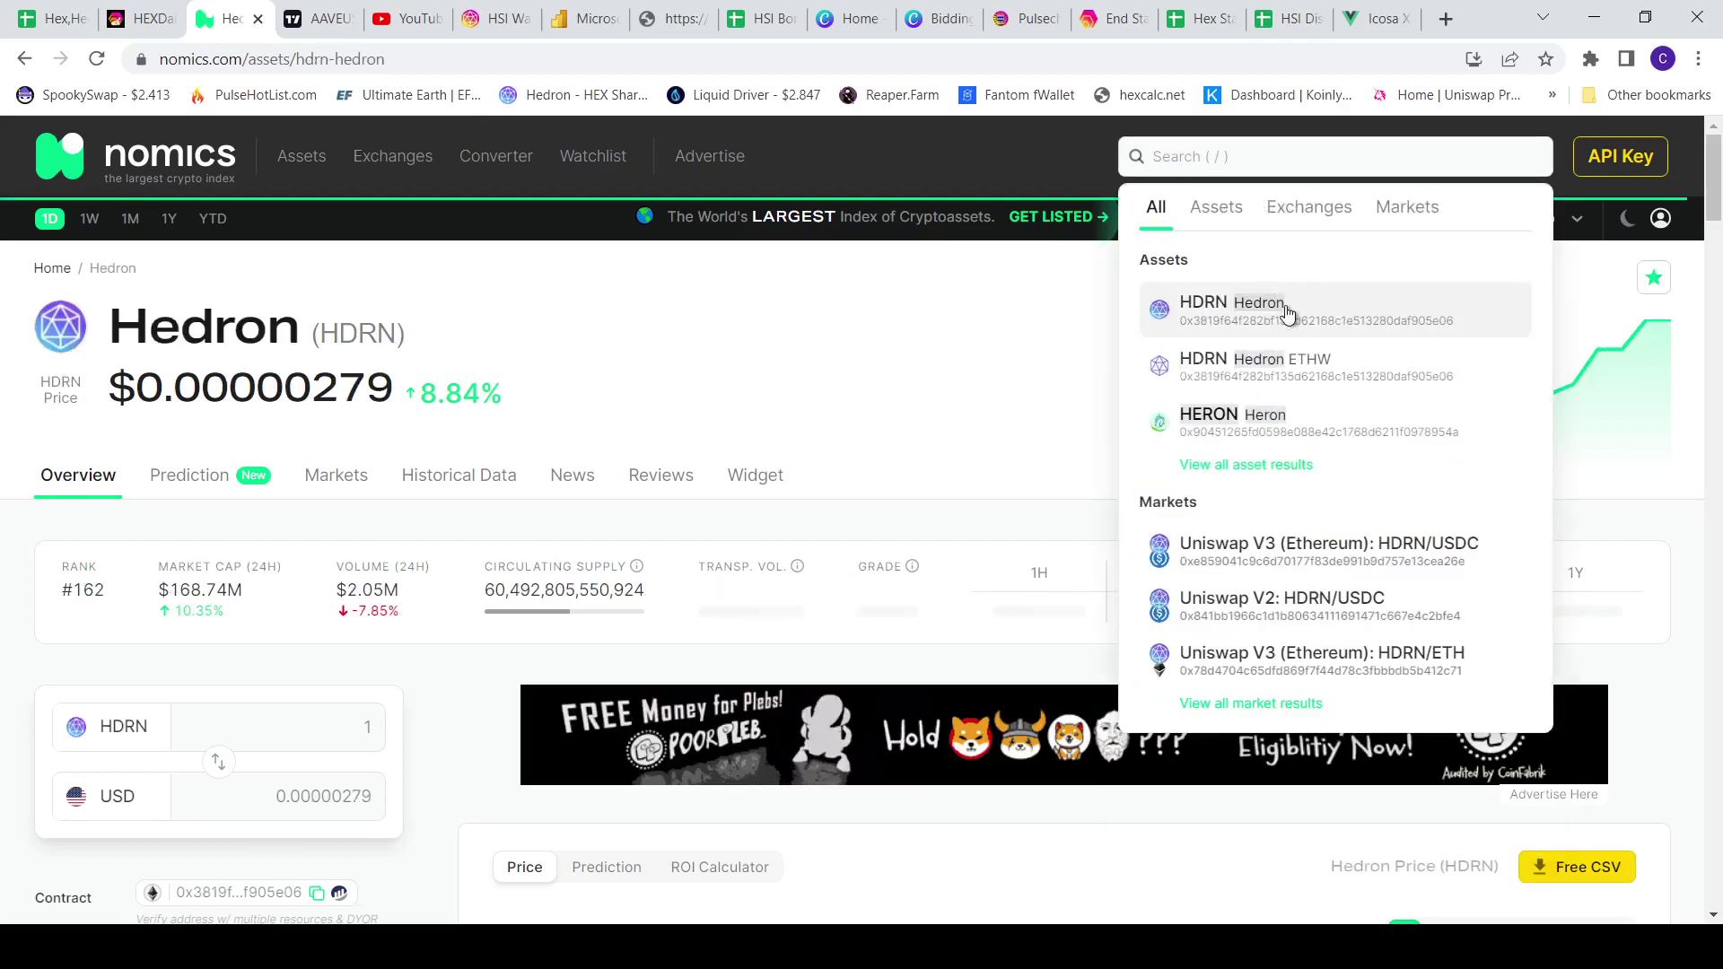
# Set the Hedron Price in the calculator's Current Market Stats to 0.00000279.
pyautogui.click(1286, 11)
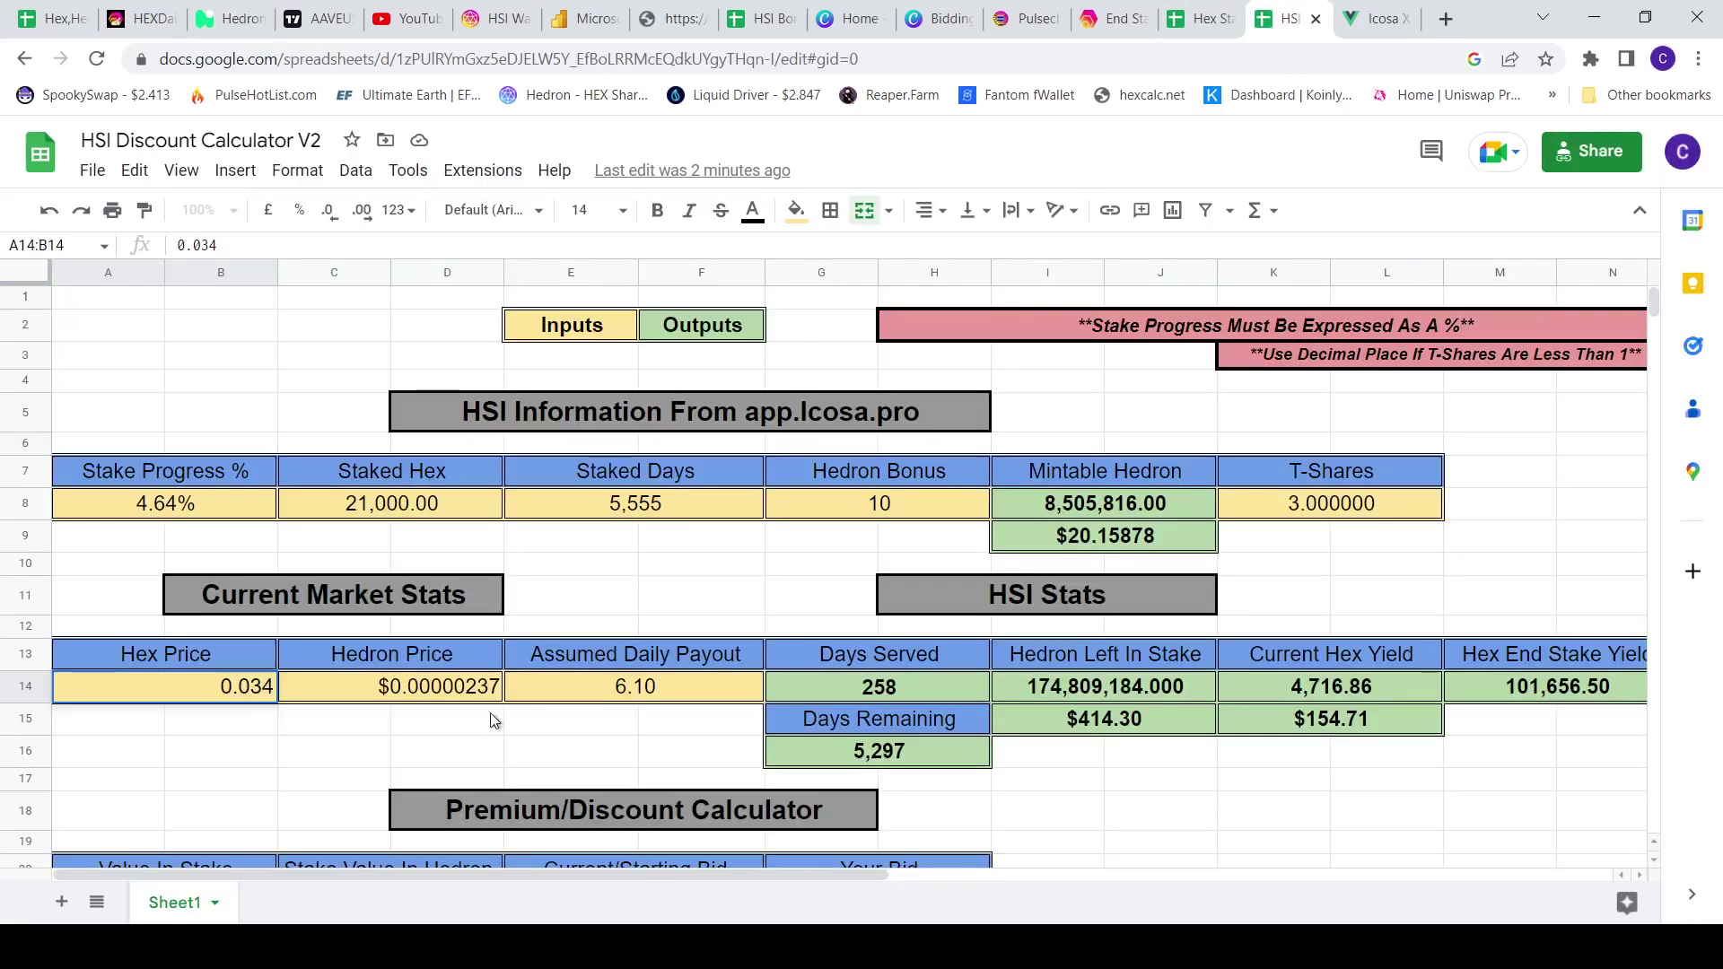
pyautogui.click(489, 689)
pyautogui.click(321, 244)
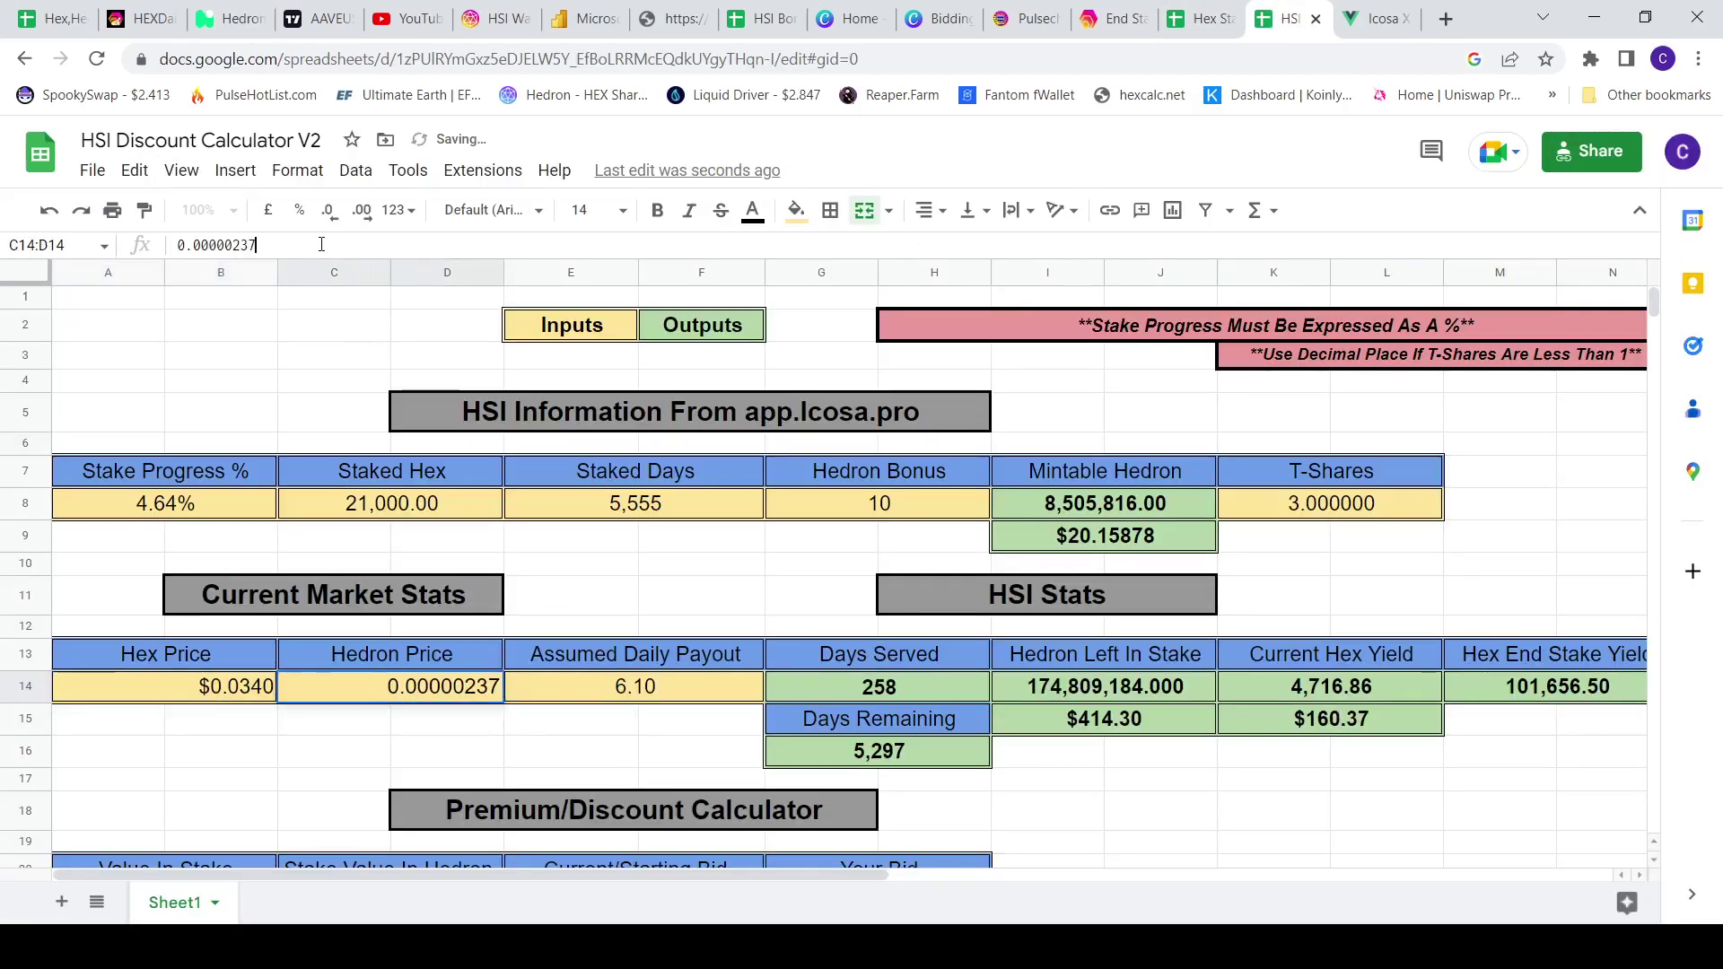
pyautogui.press('BackSpace')
pyautogui.press('BackSpace')
pyautogui.write('79')
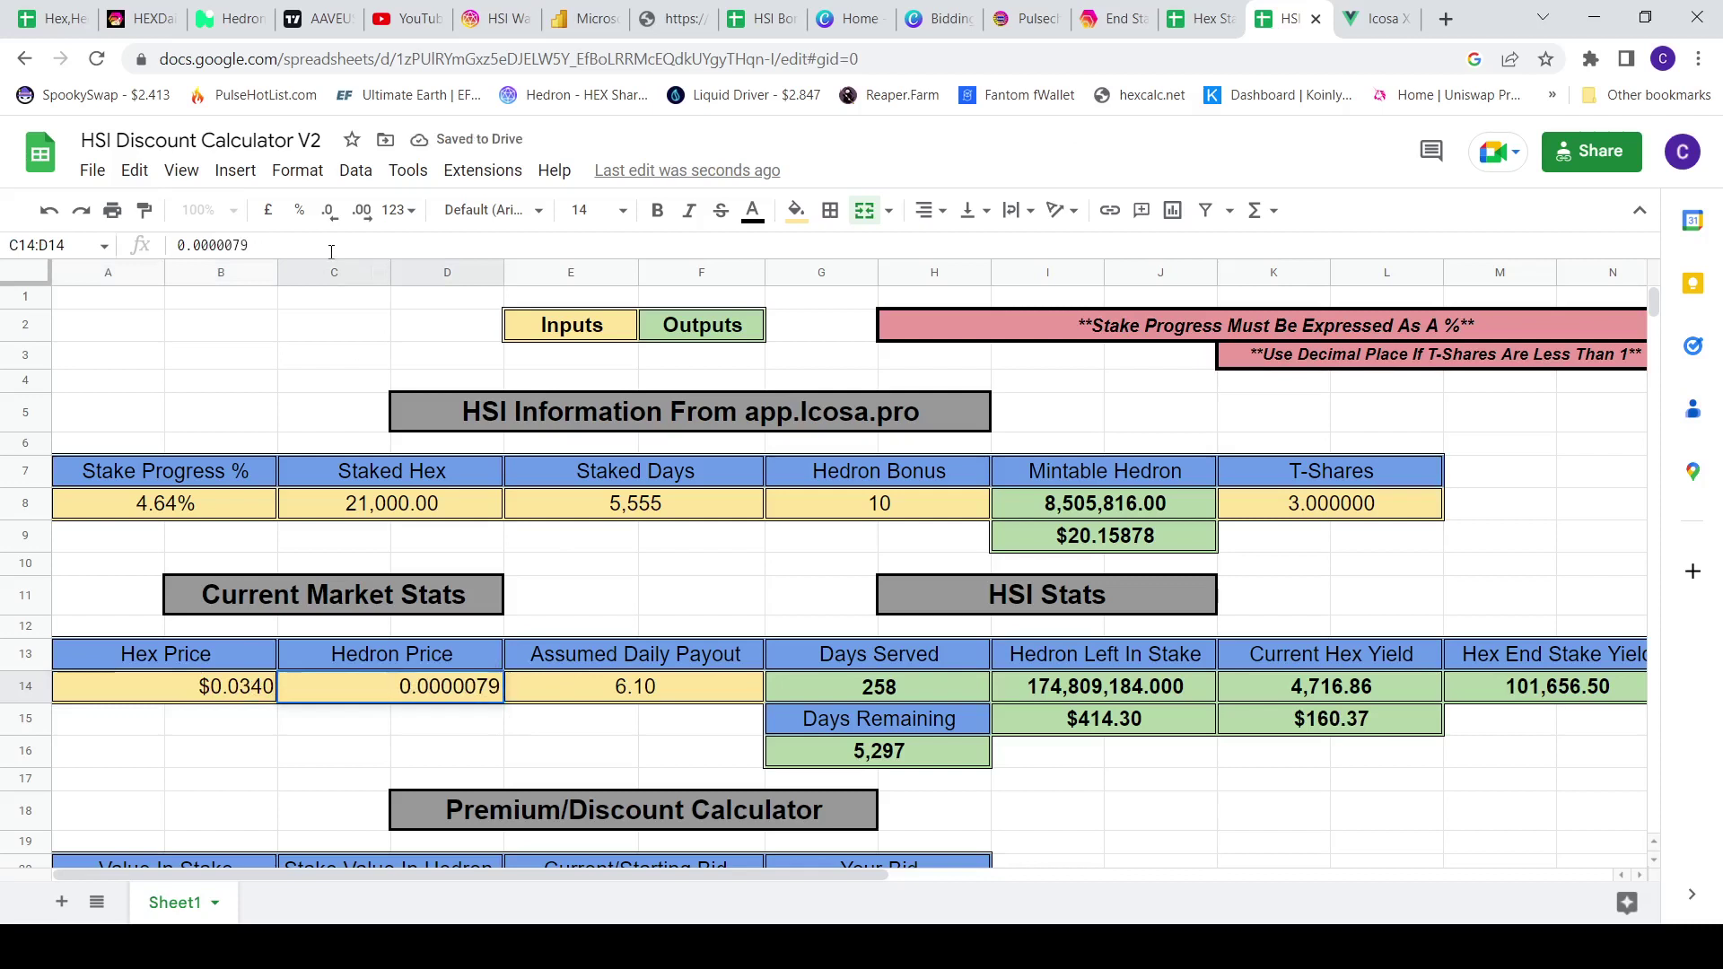
pyautogui.press('BackSpace')
pyautogui.press('BackSpace')
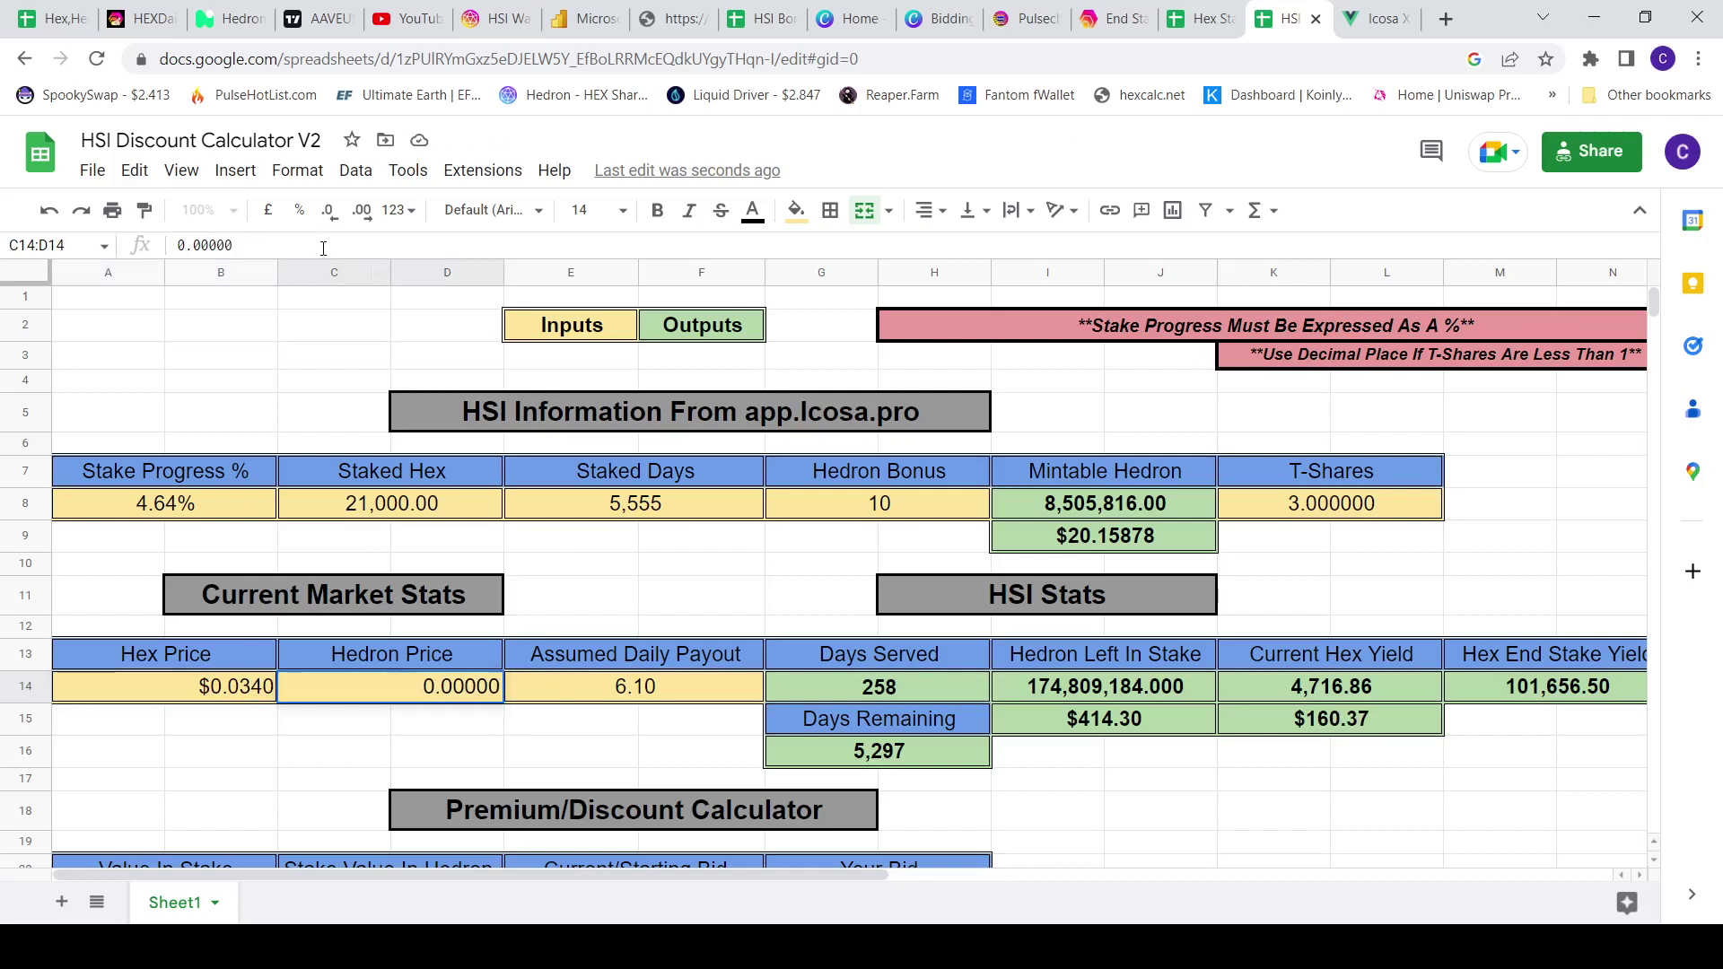
pyautogui.write('279')
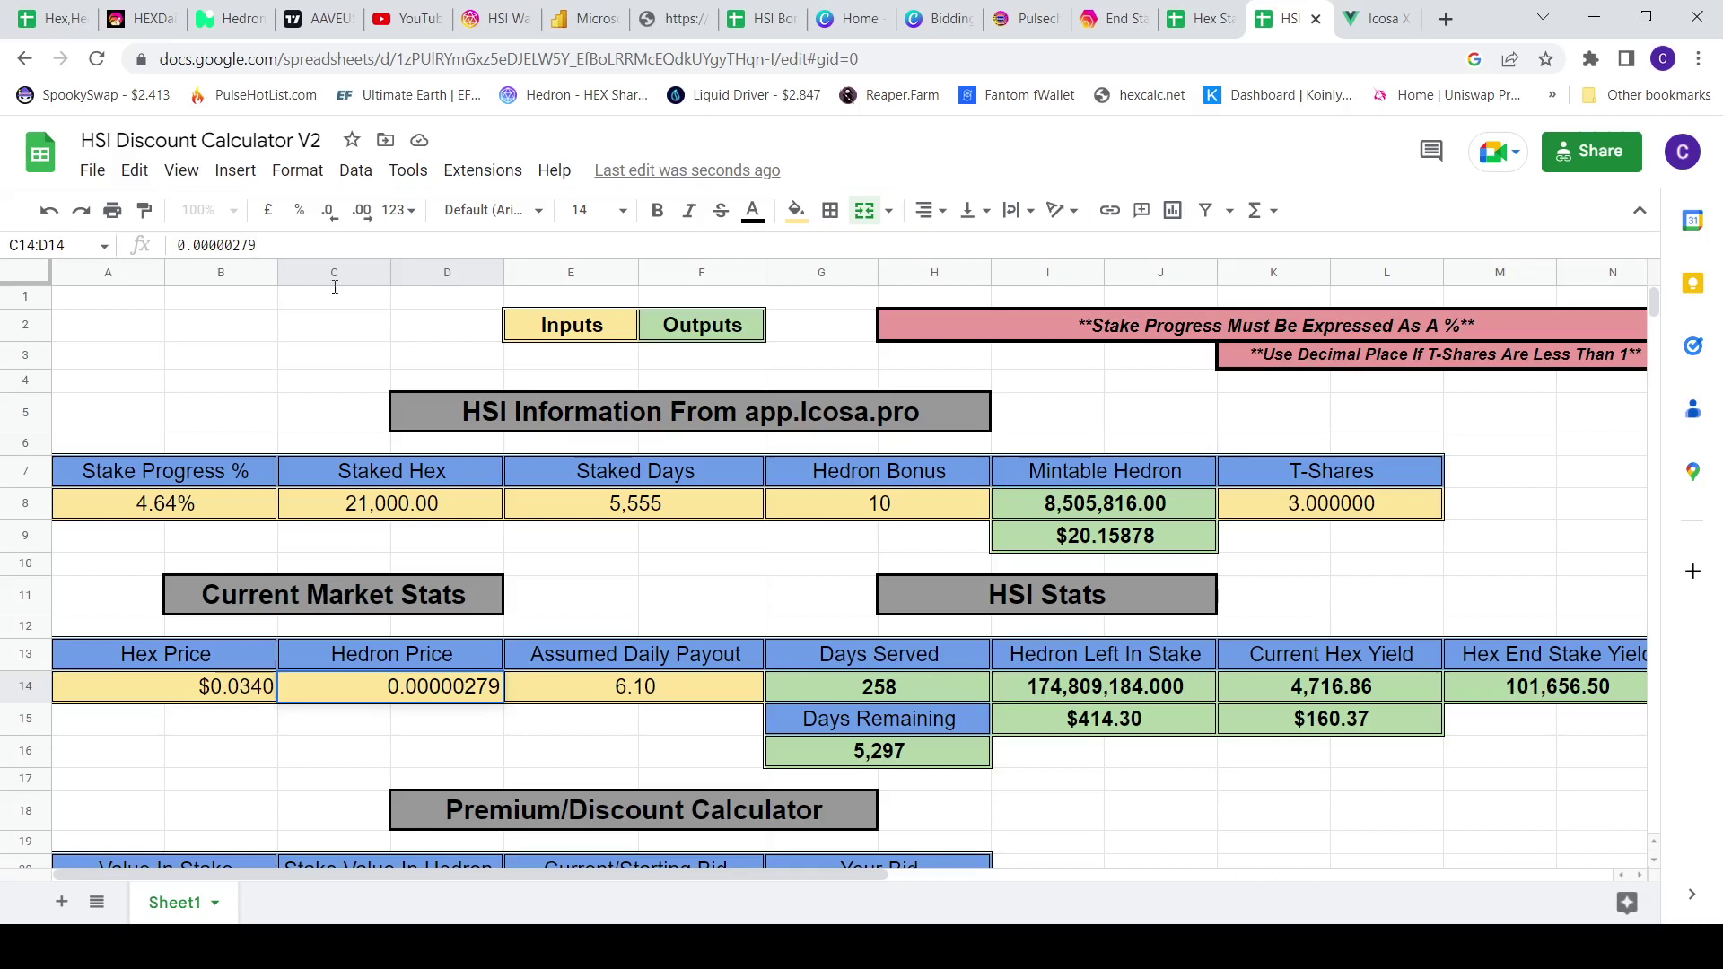
pyautogui.click(660, 563)
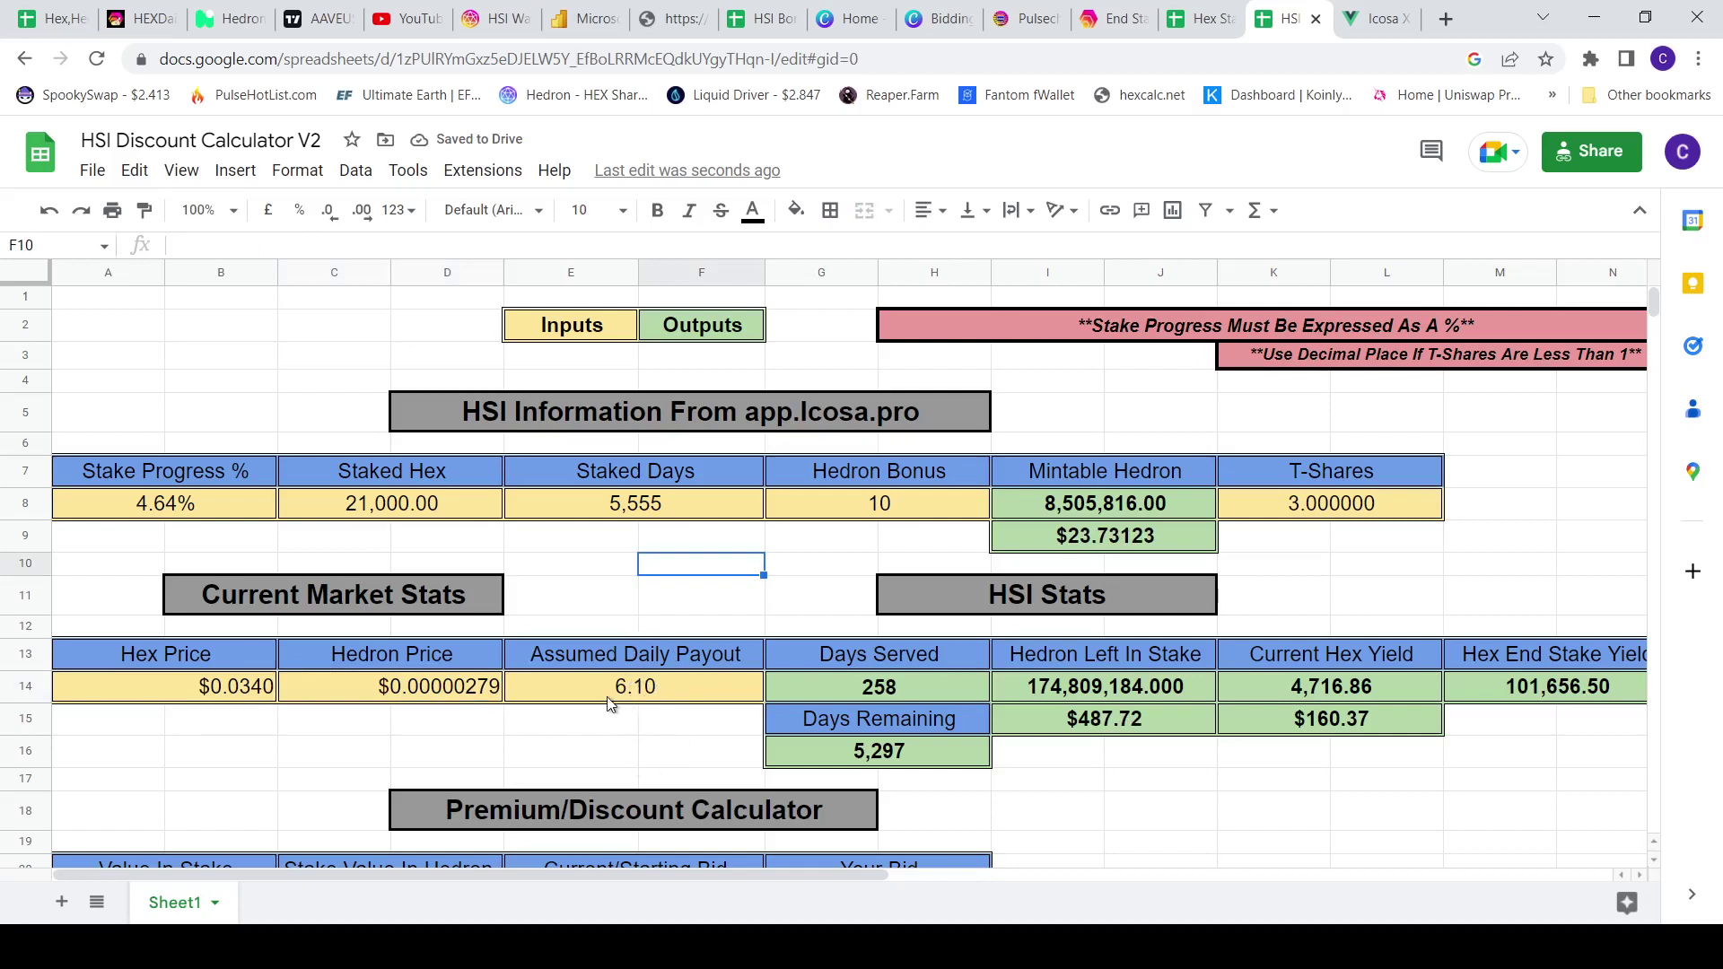
# Set the Assumed Daily Payout in the Current Market Stats to 6.2.
pyautogui.click(630, 694)
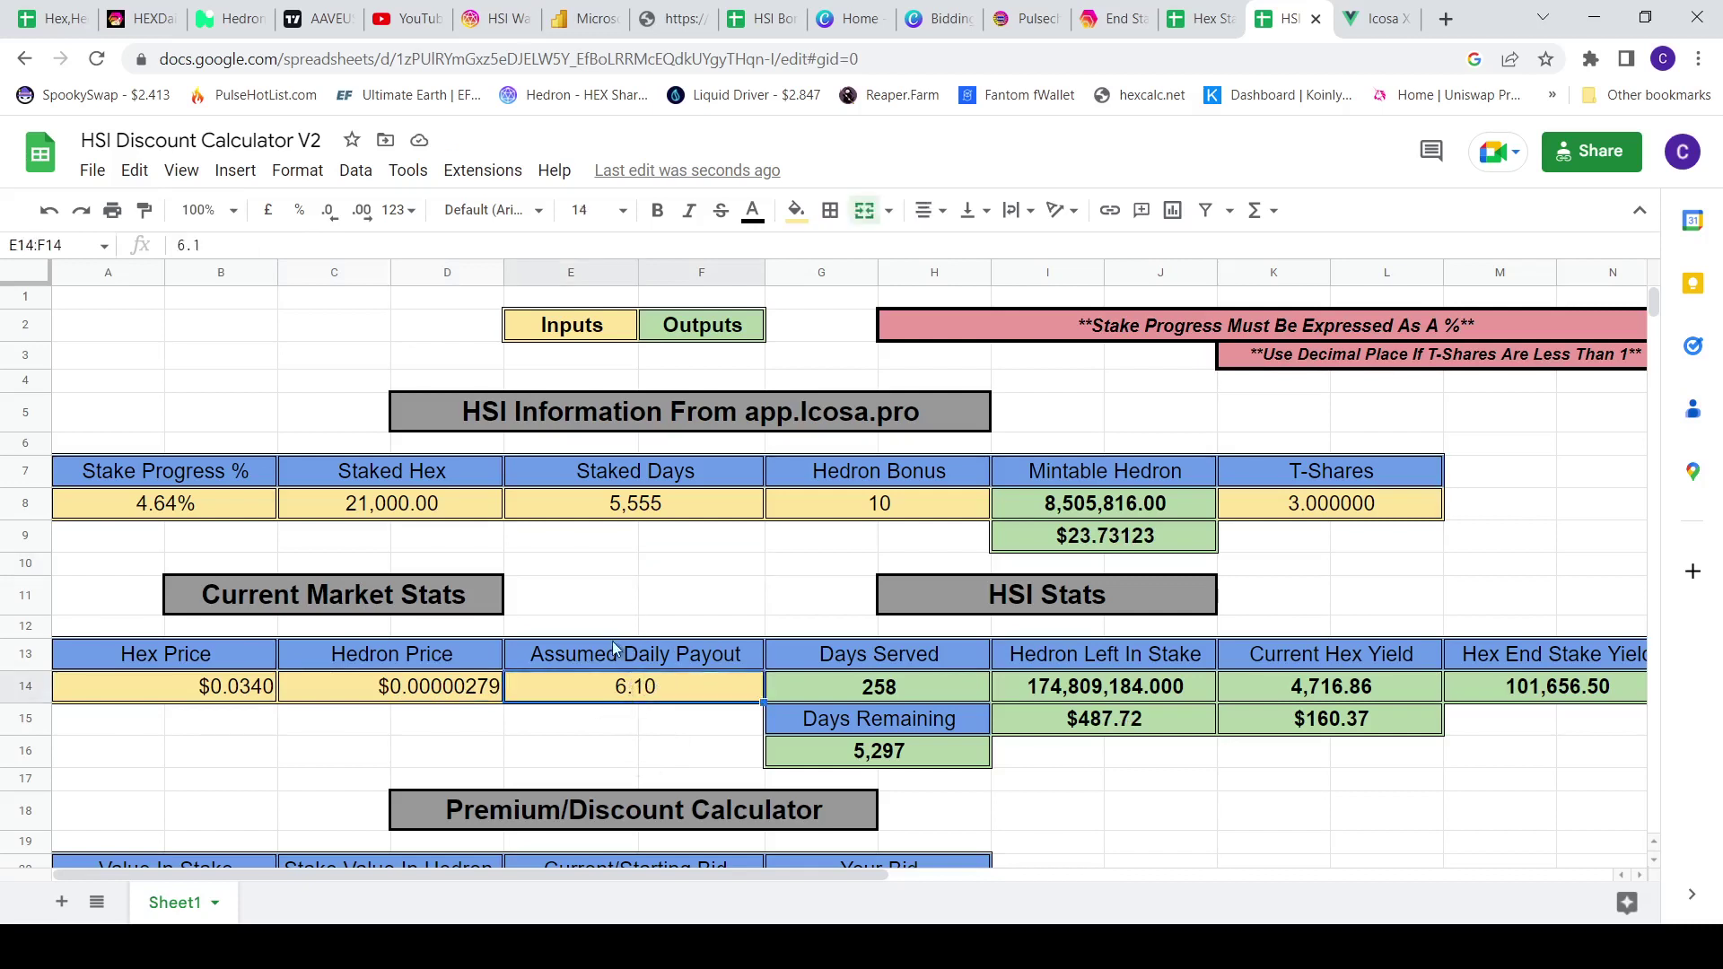
pyautogui.click(268, 243)
pyautogui.press('BackSpace')
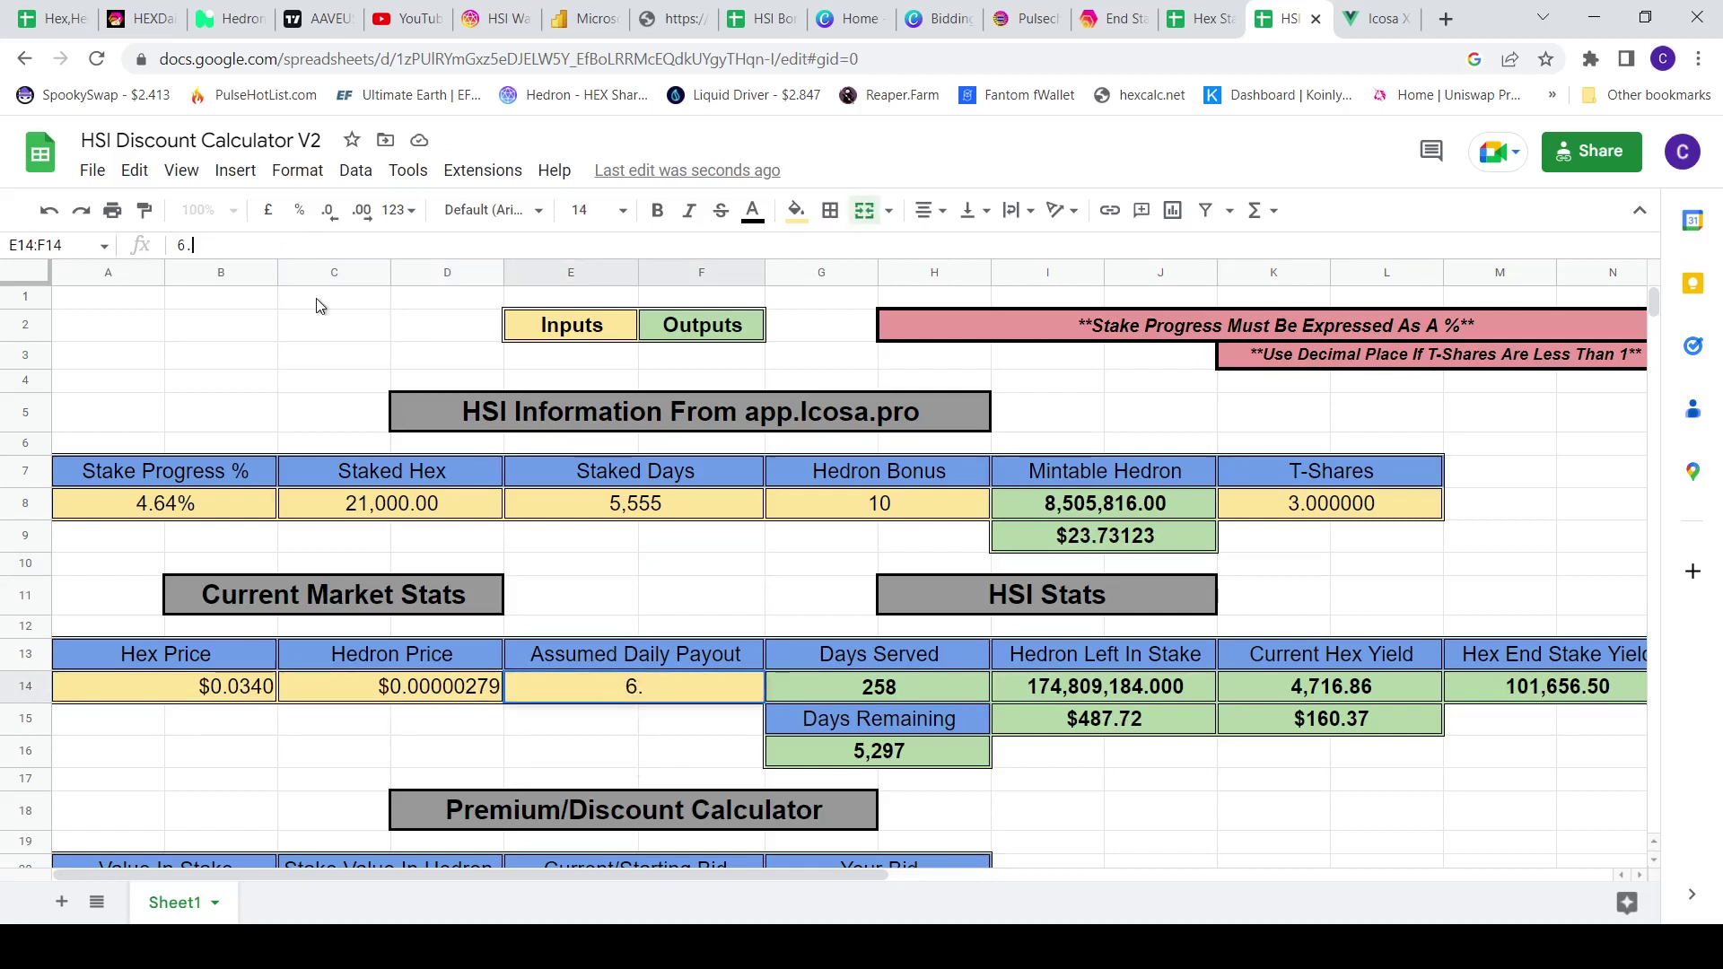
pyautogui.write('2')
pyautogui.click(341, 388)
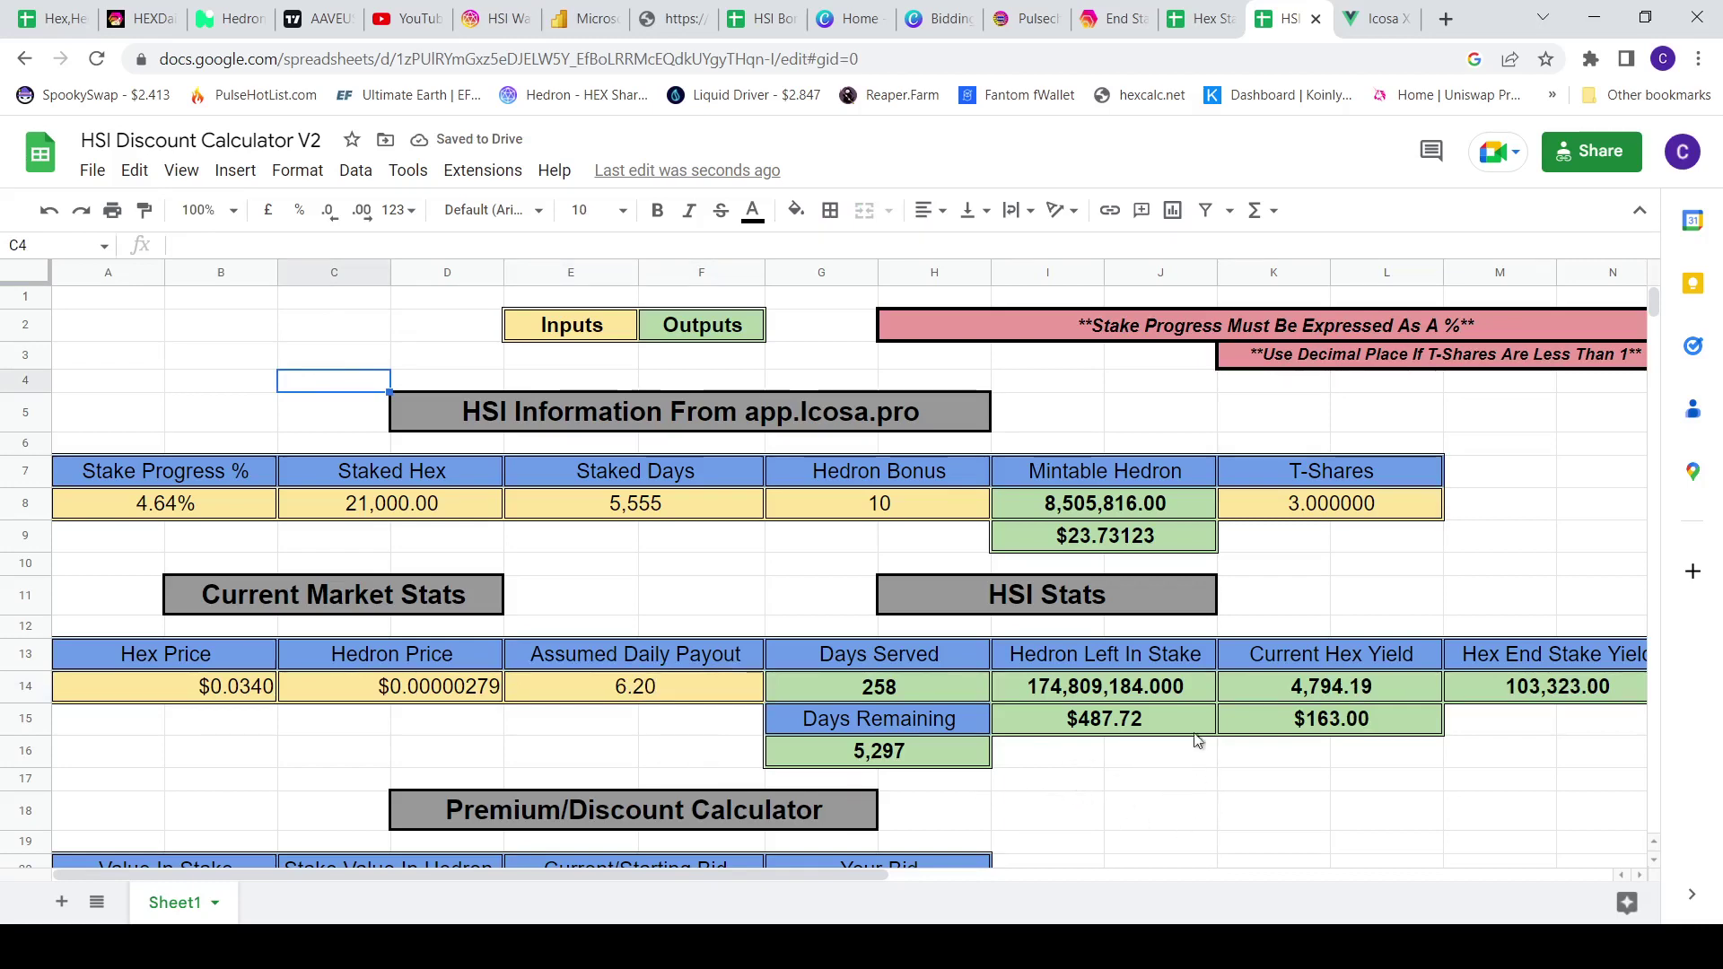
# Set Current/Starting Bid in the Premium/Discount Calculator to 17453432.92, the starting bid listed for the 21,000 HEX stake on the Icosa auction page.
pyautogui.scroll(-1, 1202, 736)
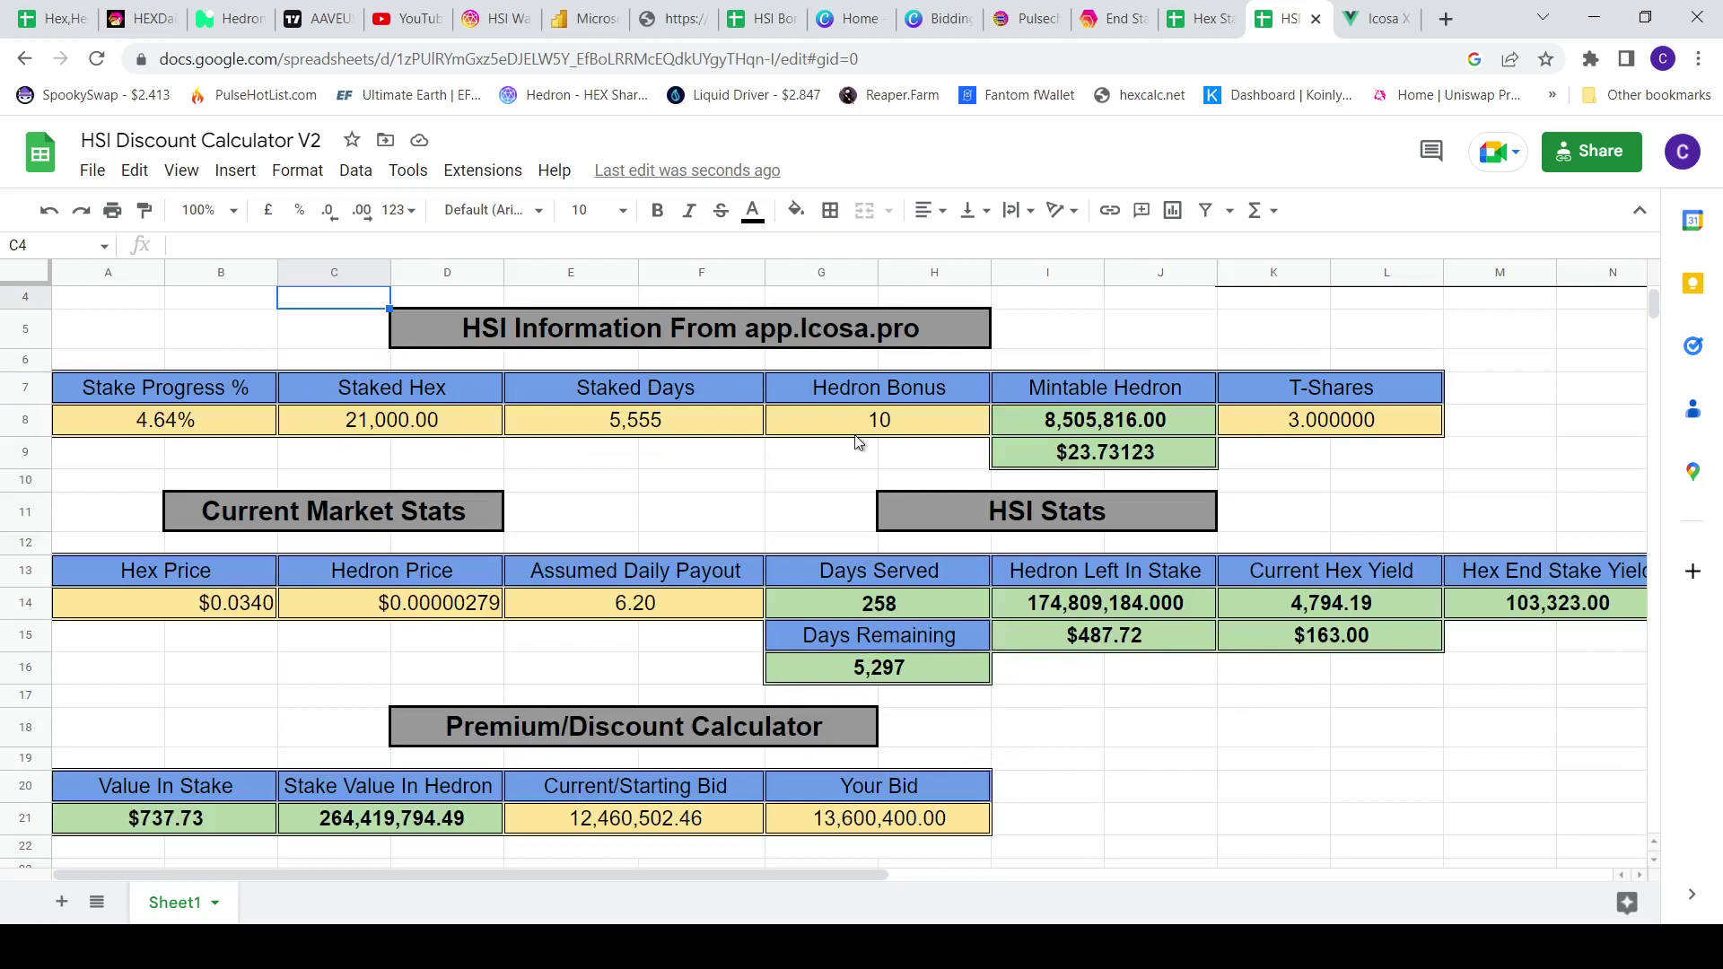
pyautogui.scroll(1, 375, 426)
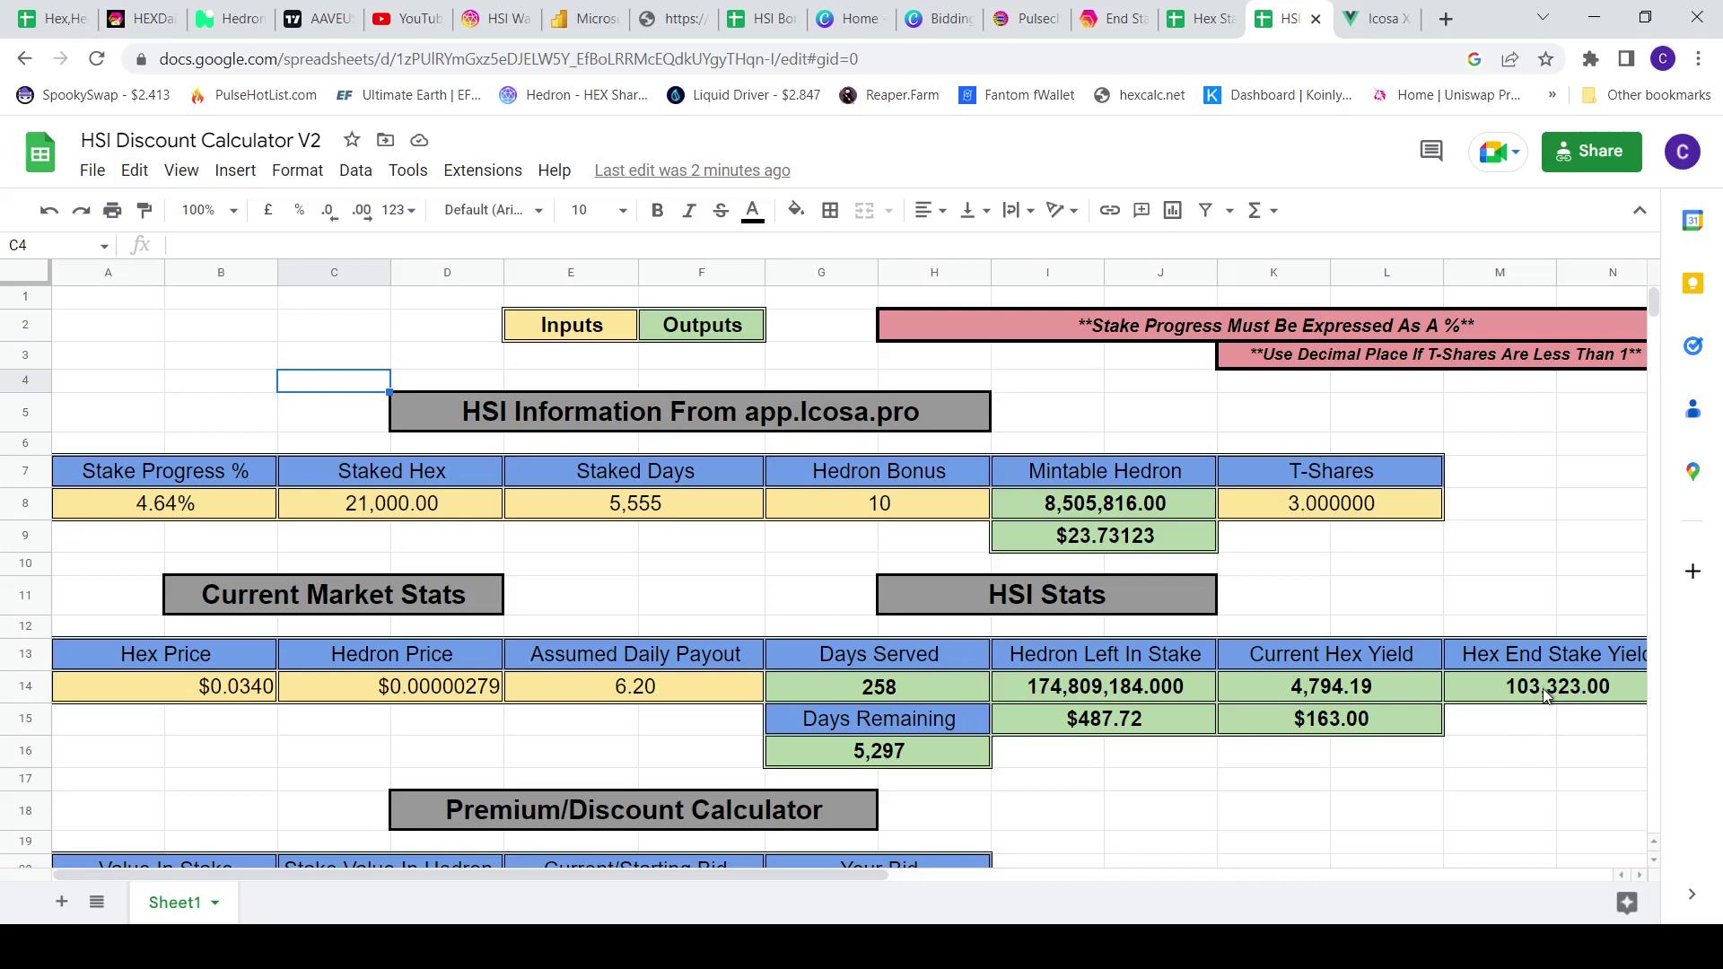
pyautogui.scroll(-3, 1564, 772)
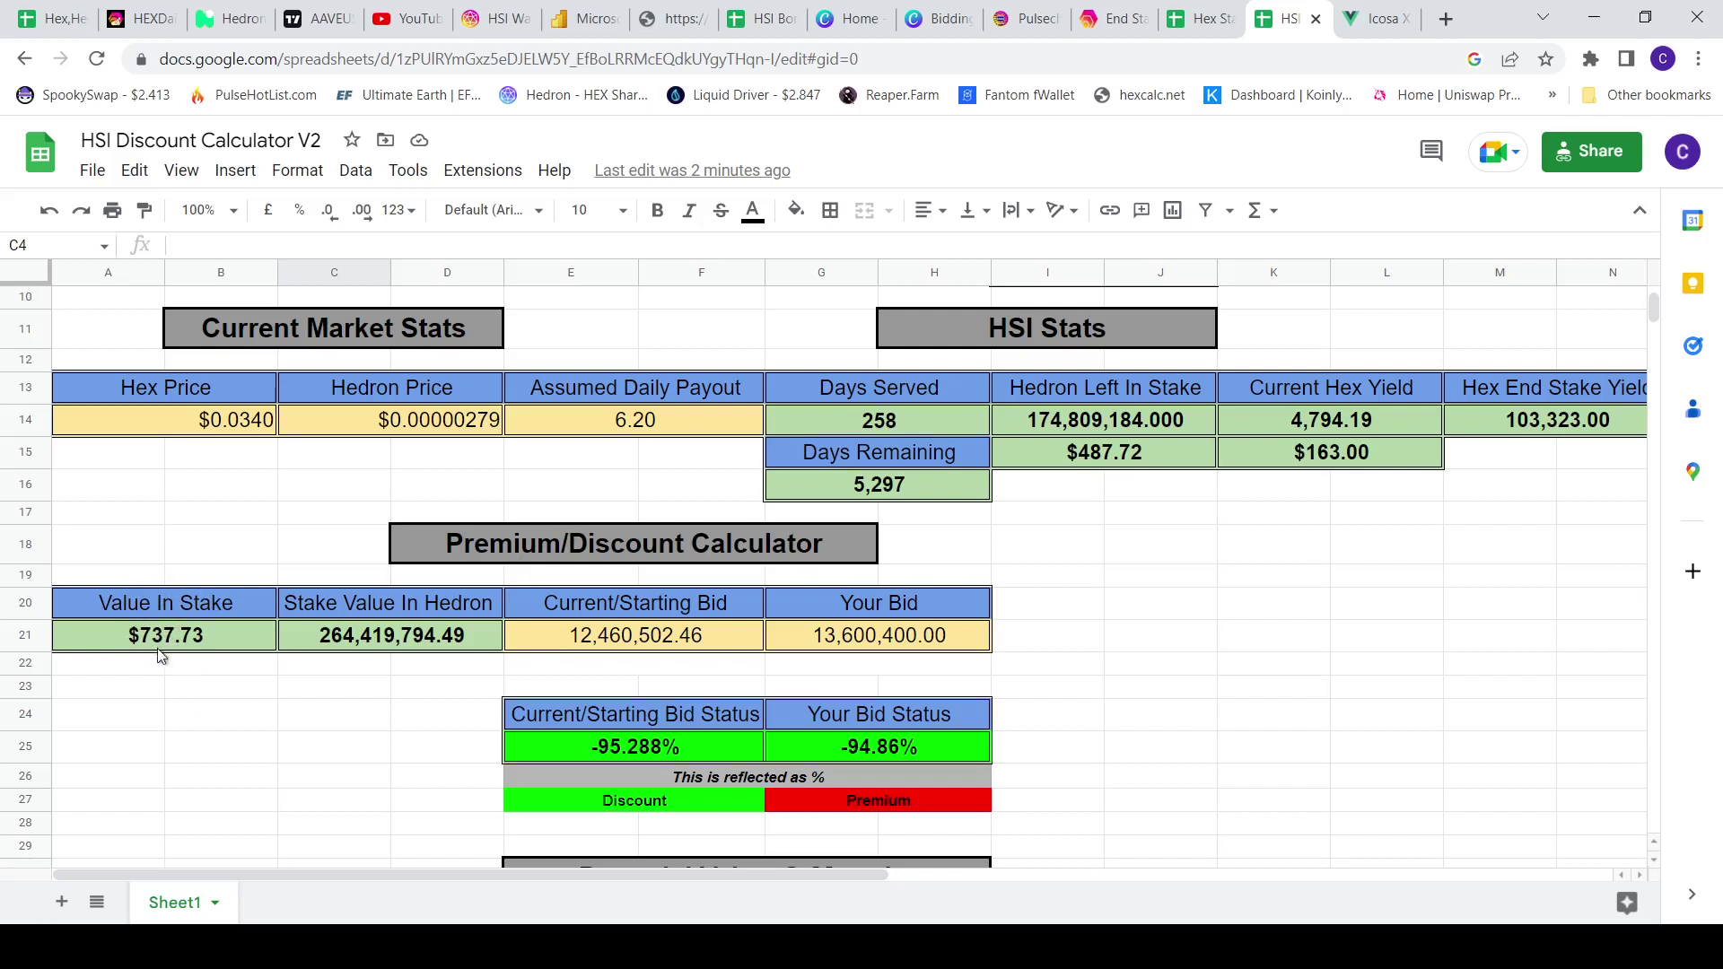
pyautogui.scroll(1, 367, 610)
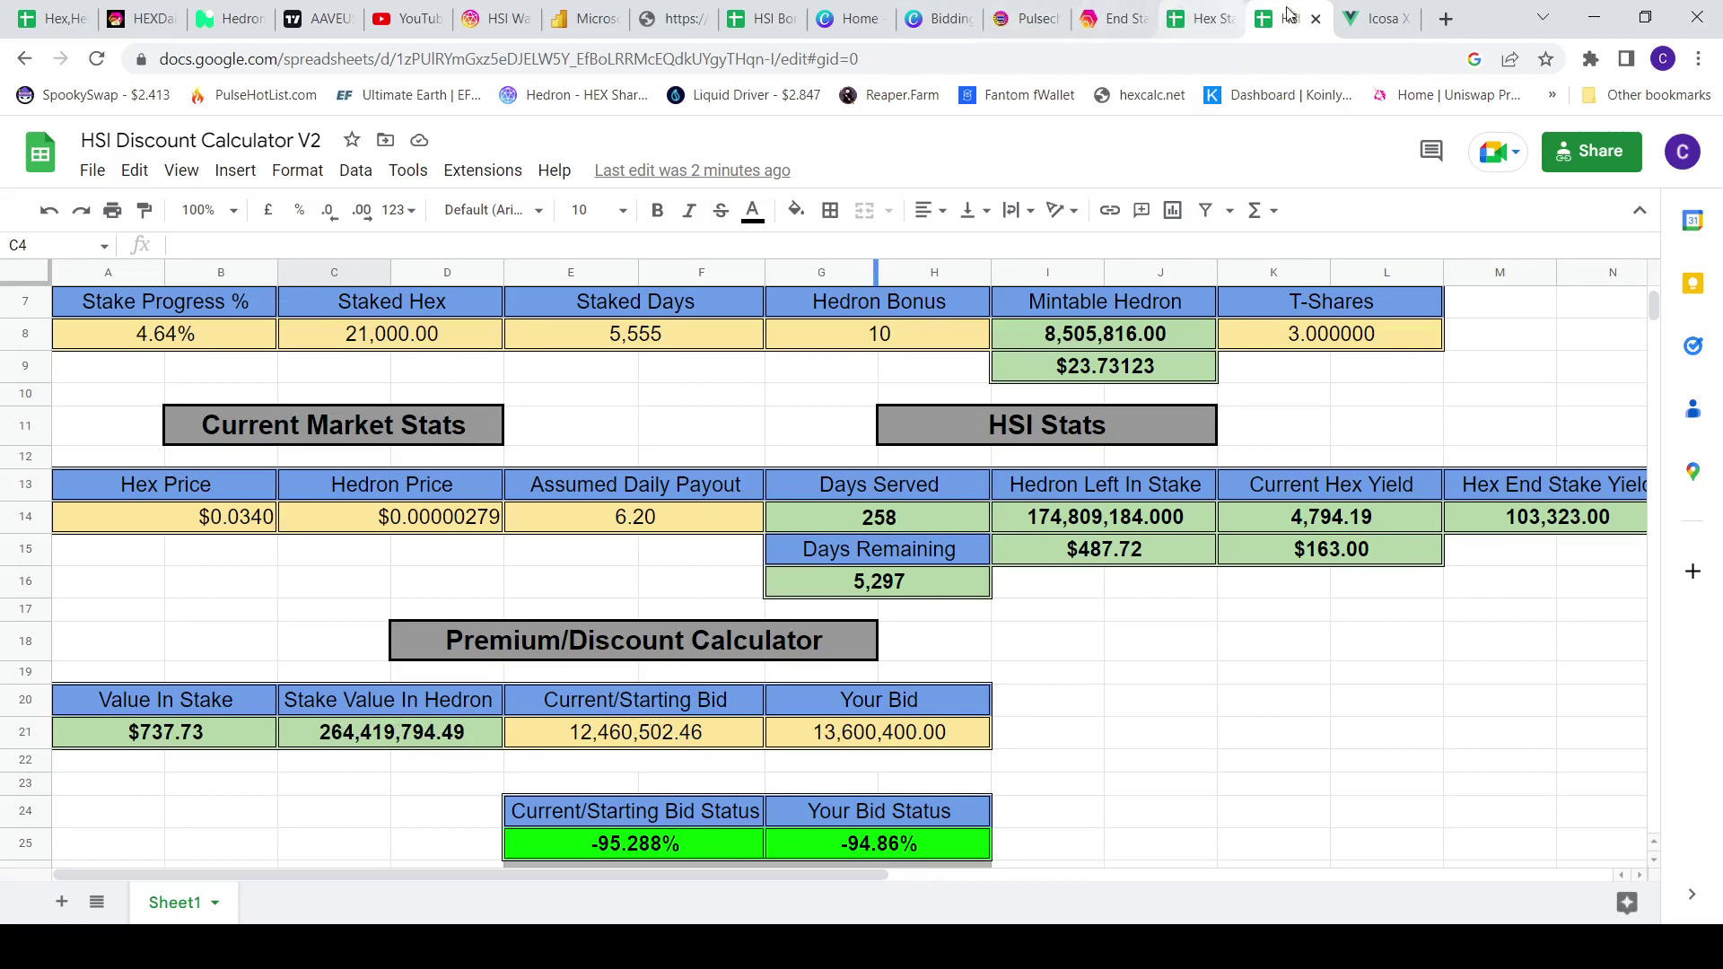
pyautogui.click(1377, 18)
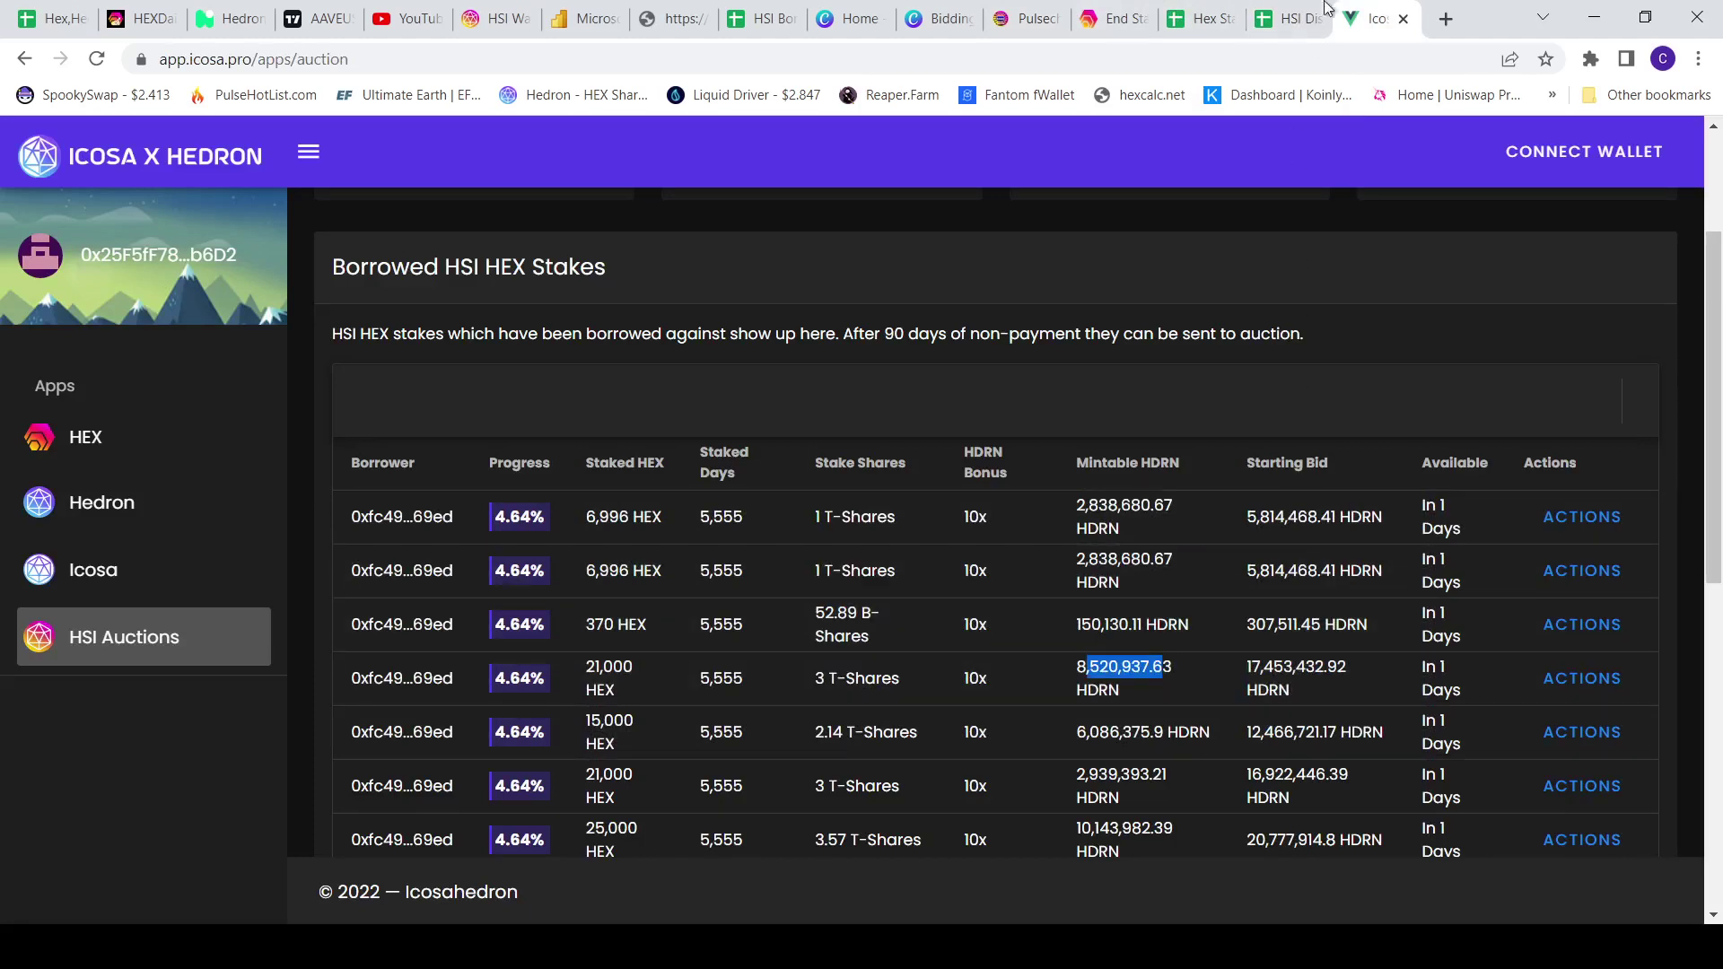
pyautogui.click(1280, 27)
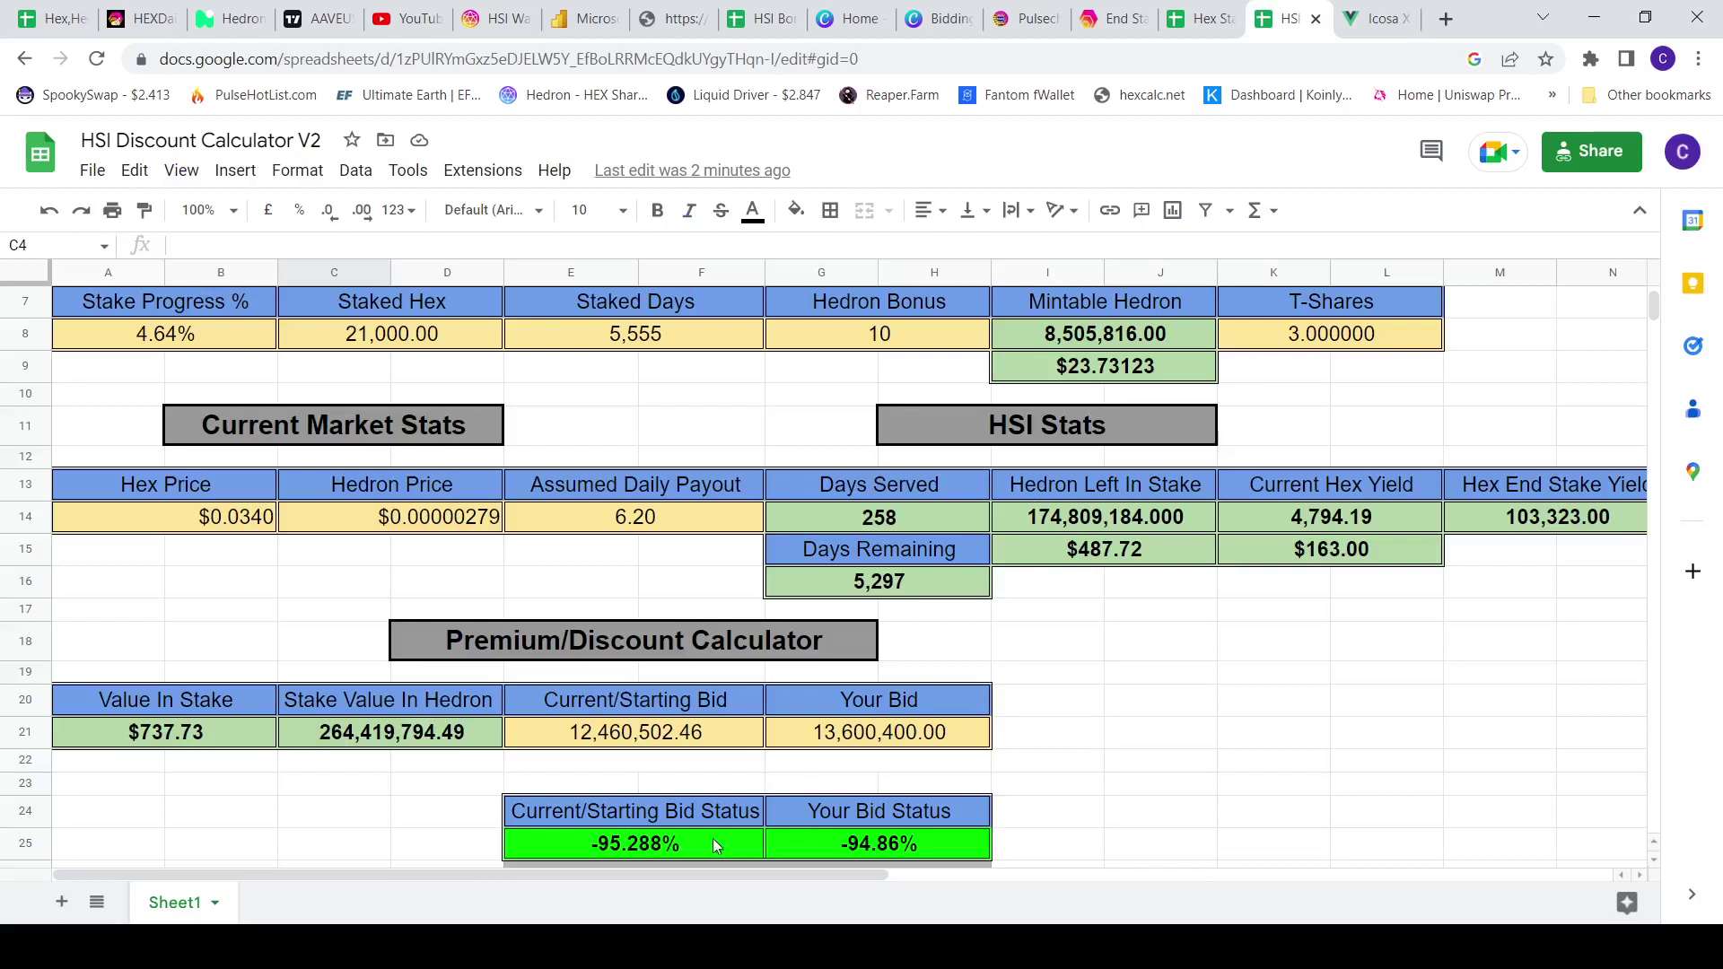
pyautogui.click(675, 732)
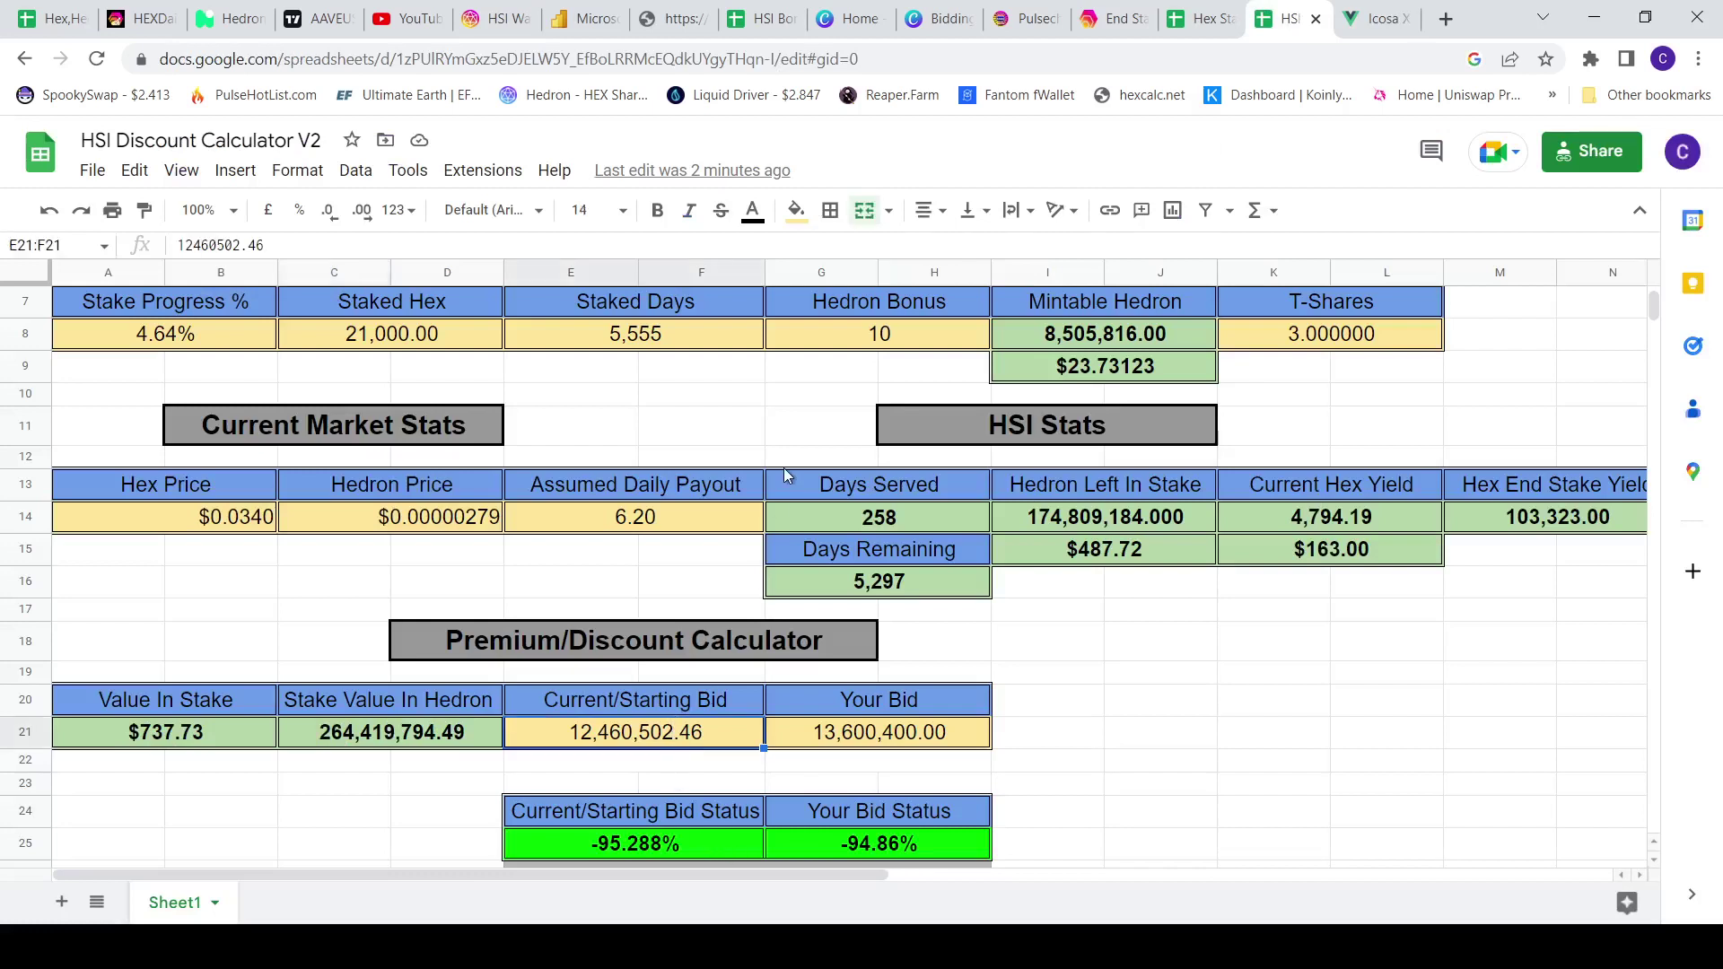
pyautogui.press('Delete')
pyautogui.write('1')
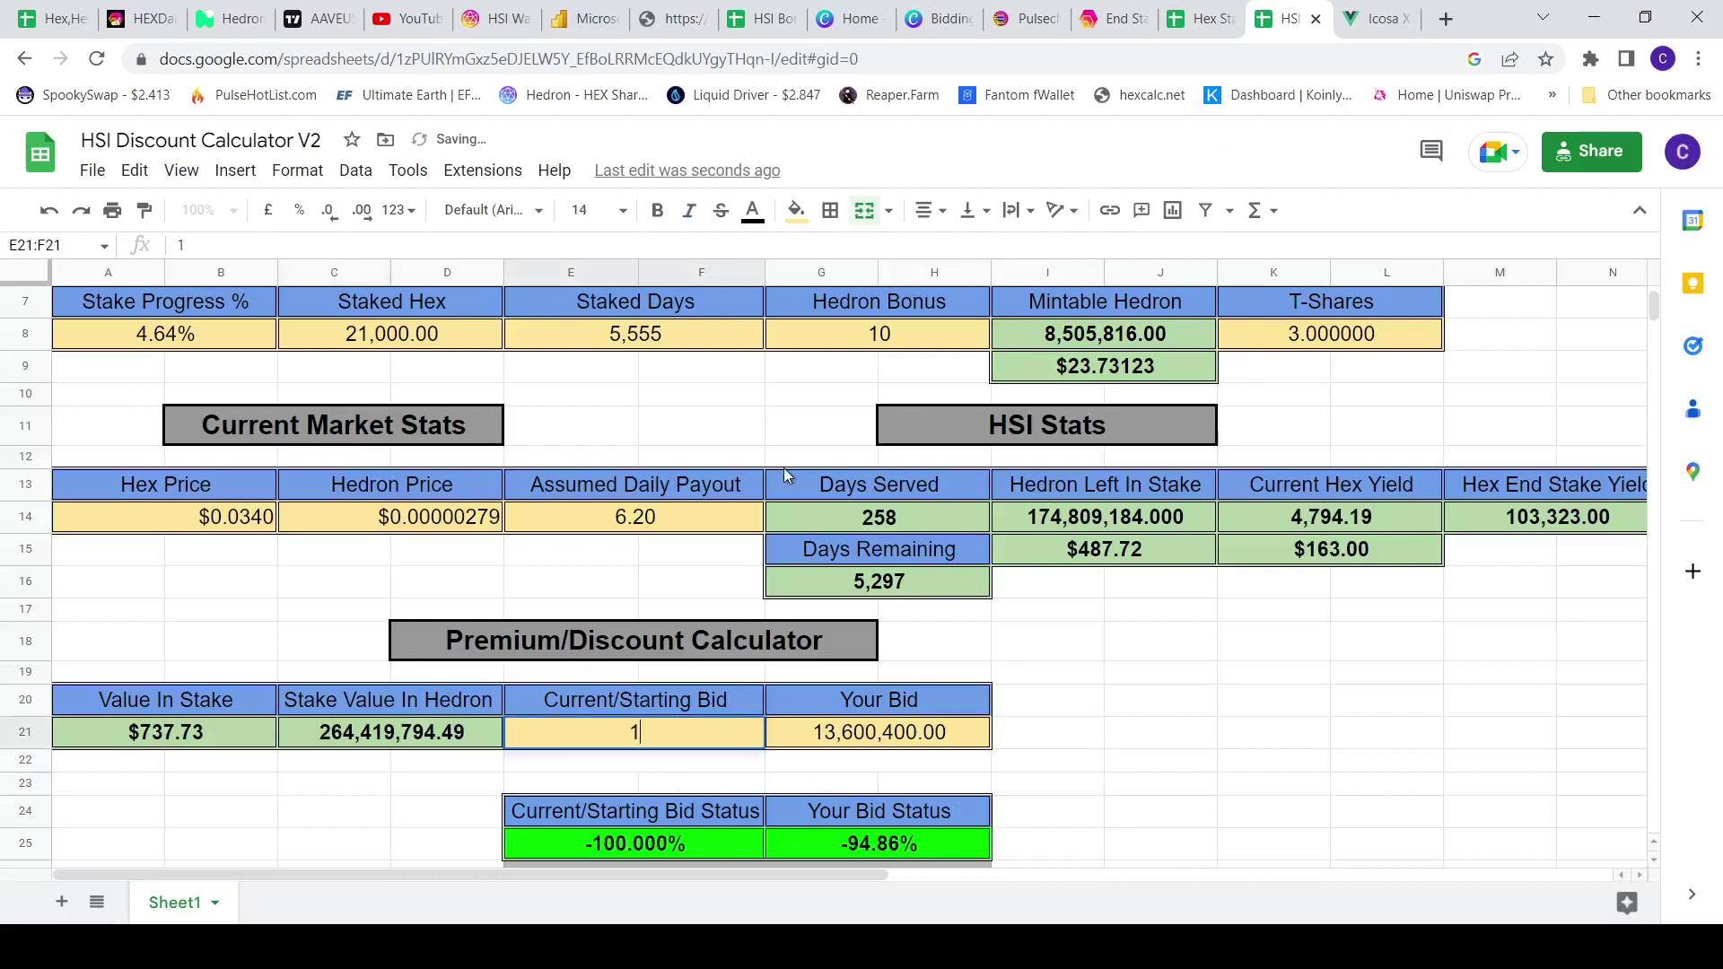
pyautogui.write('7453')
pyautogui.click(1357, 18)
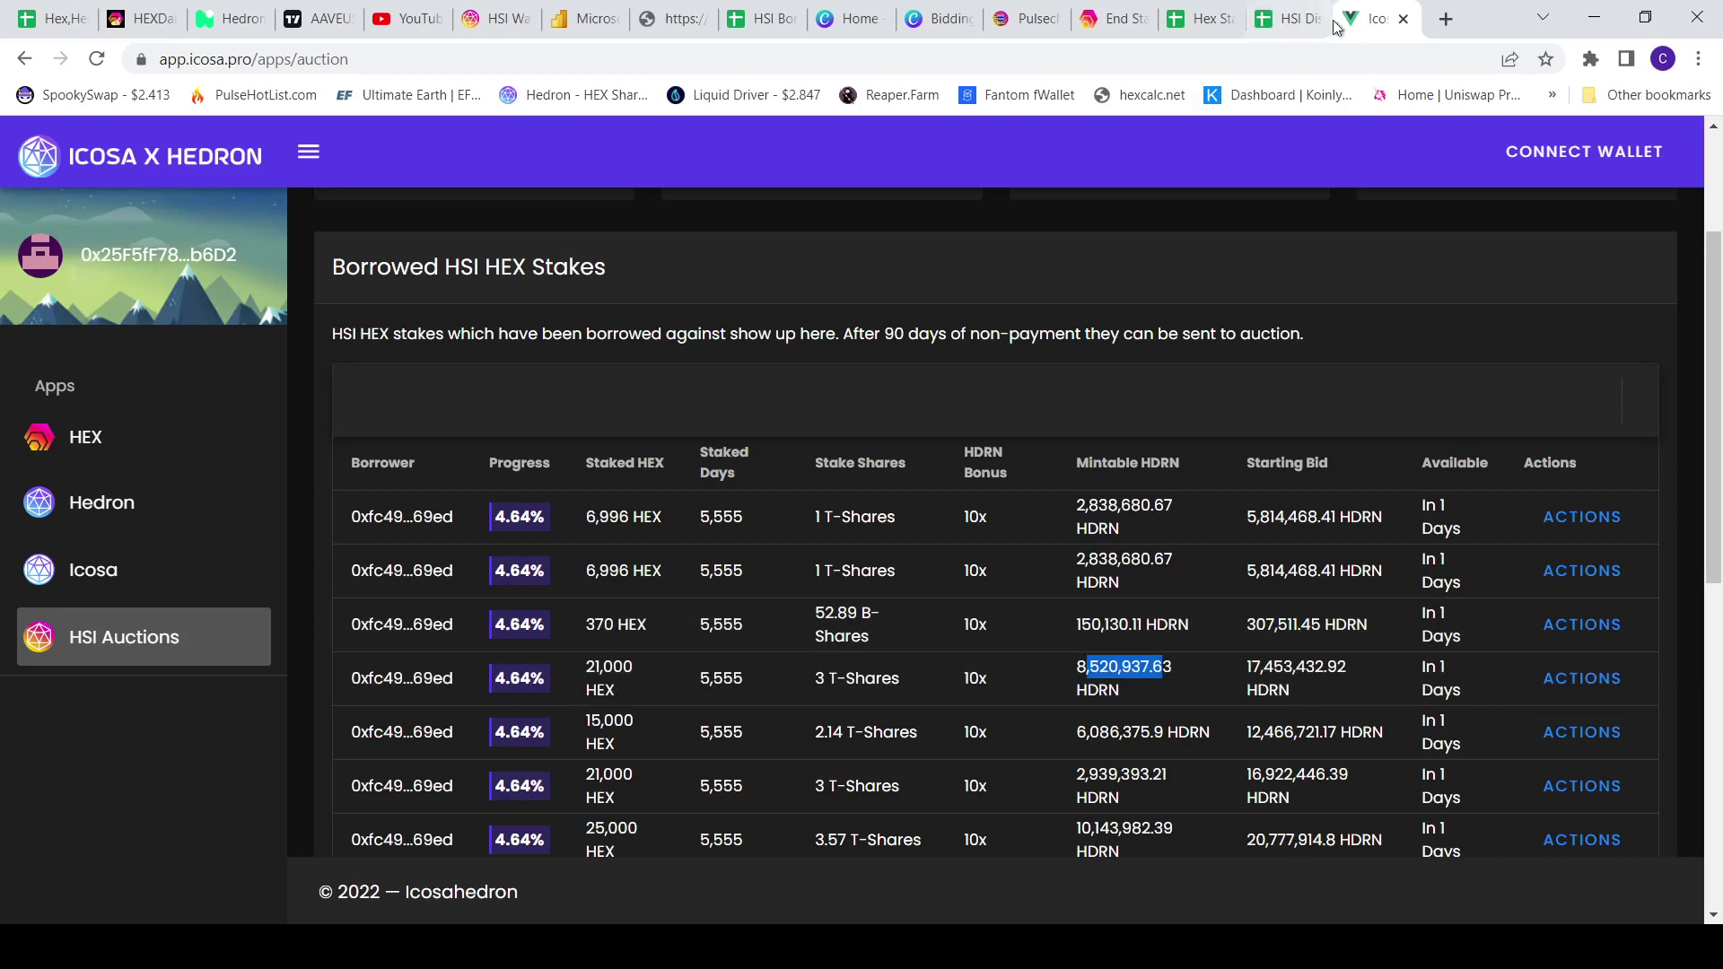
pyautogui.click(1285, 33)
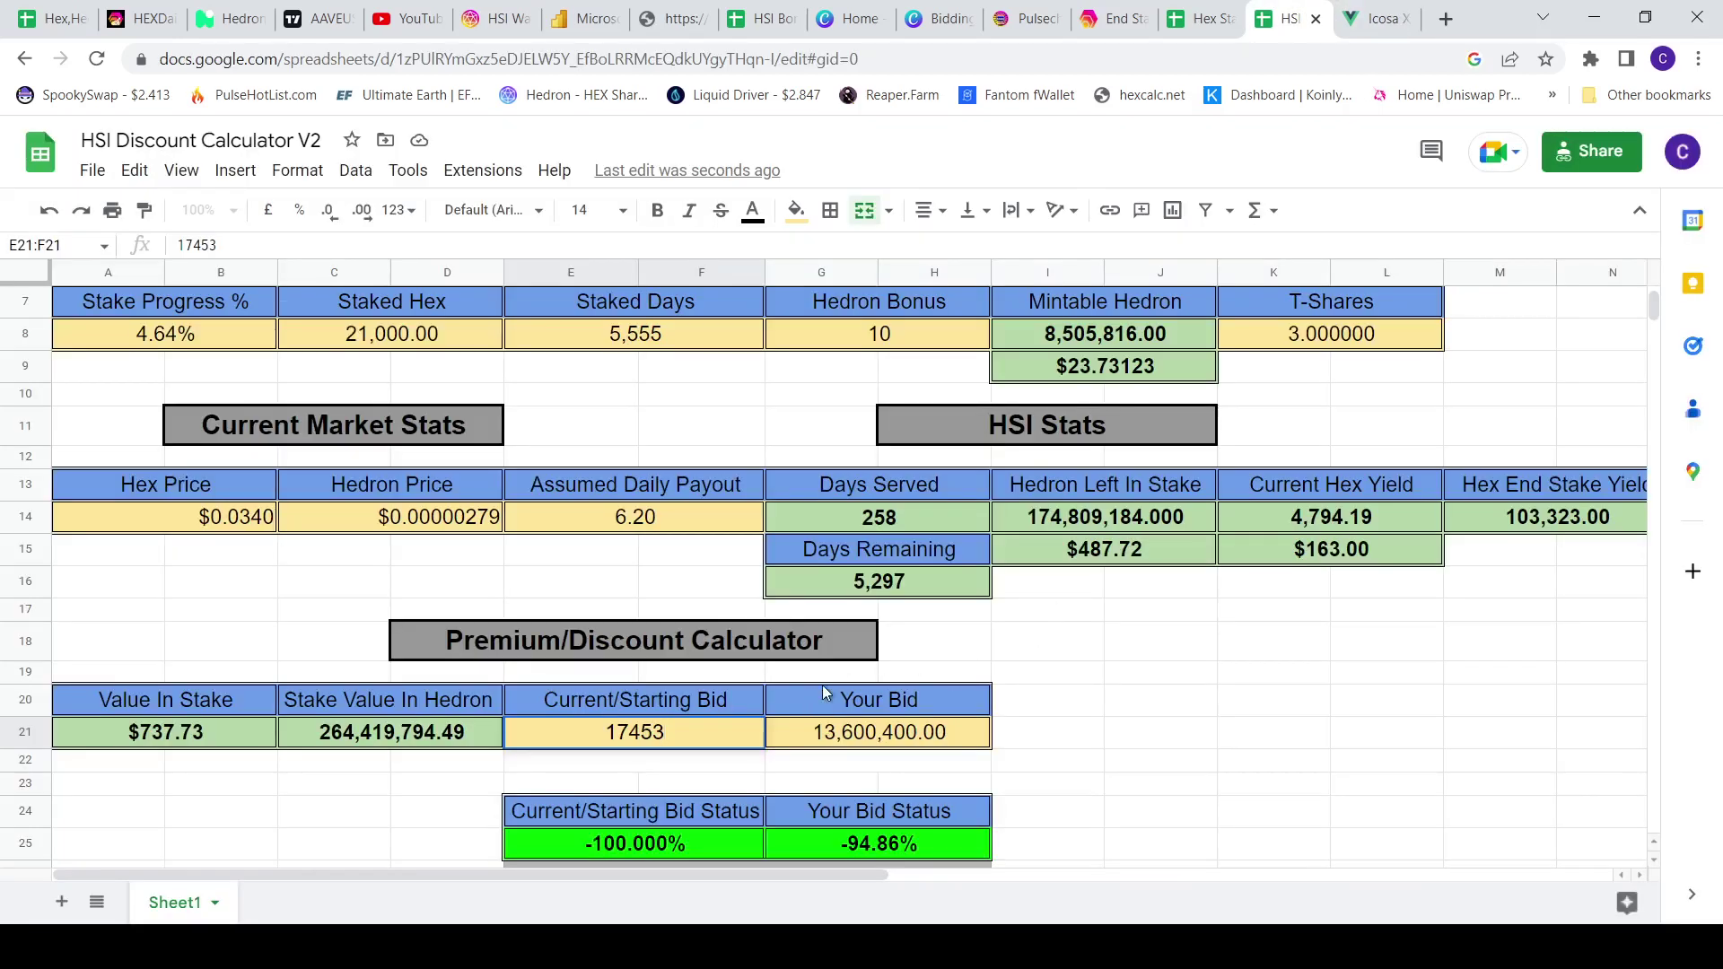
pyautogui.write('432.93')
pyautogui.press('BackSpace')
pyautogui.write('2')
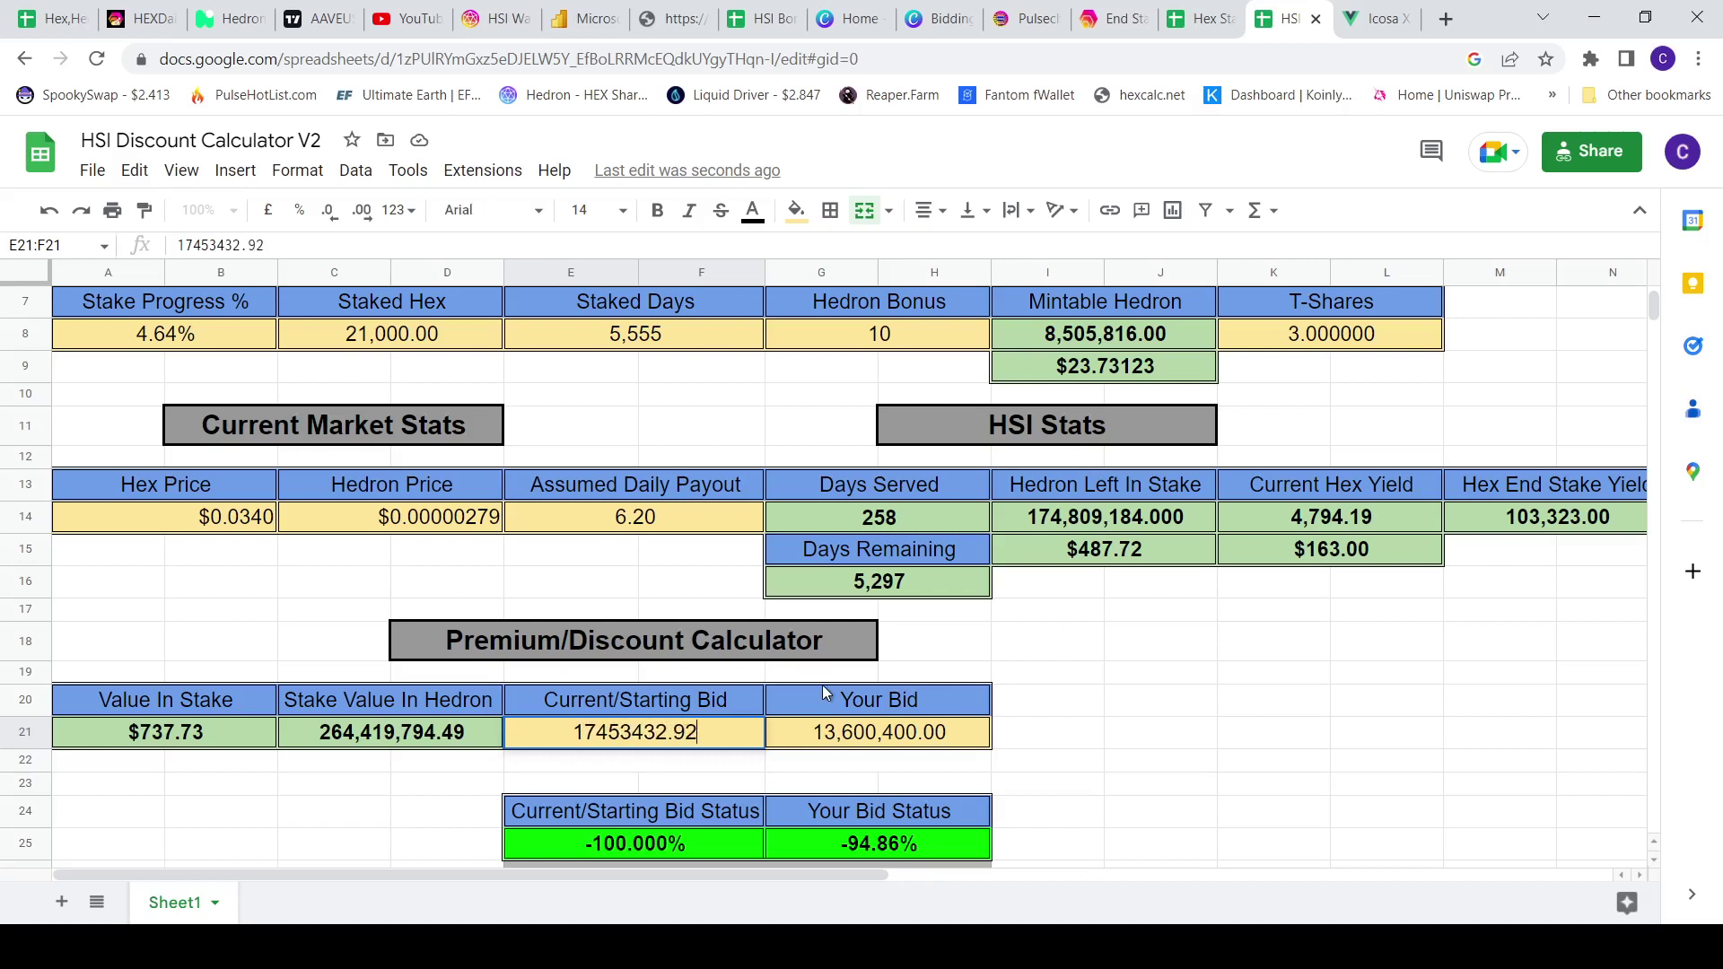
pyautogui.click(1086, 740)
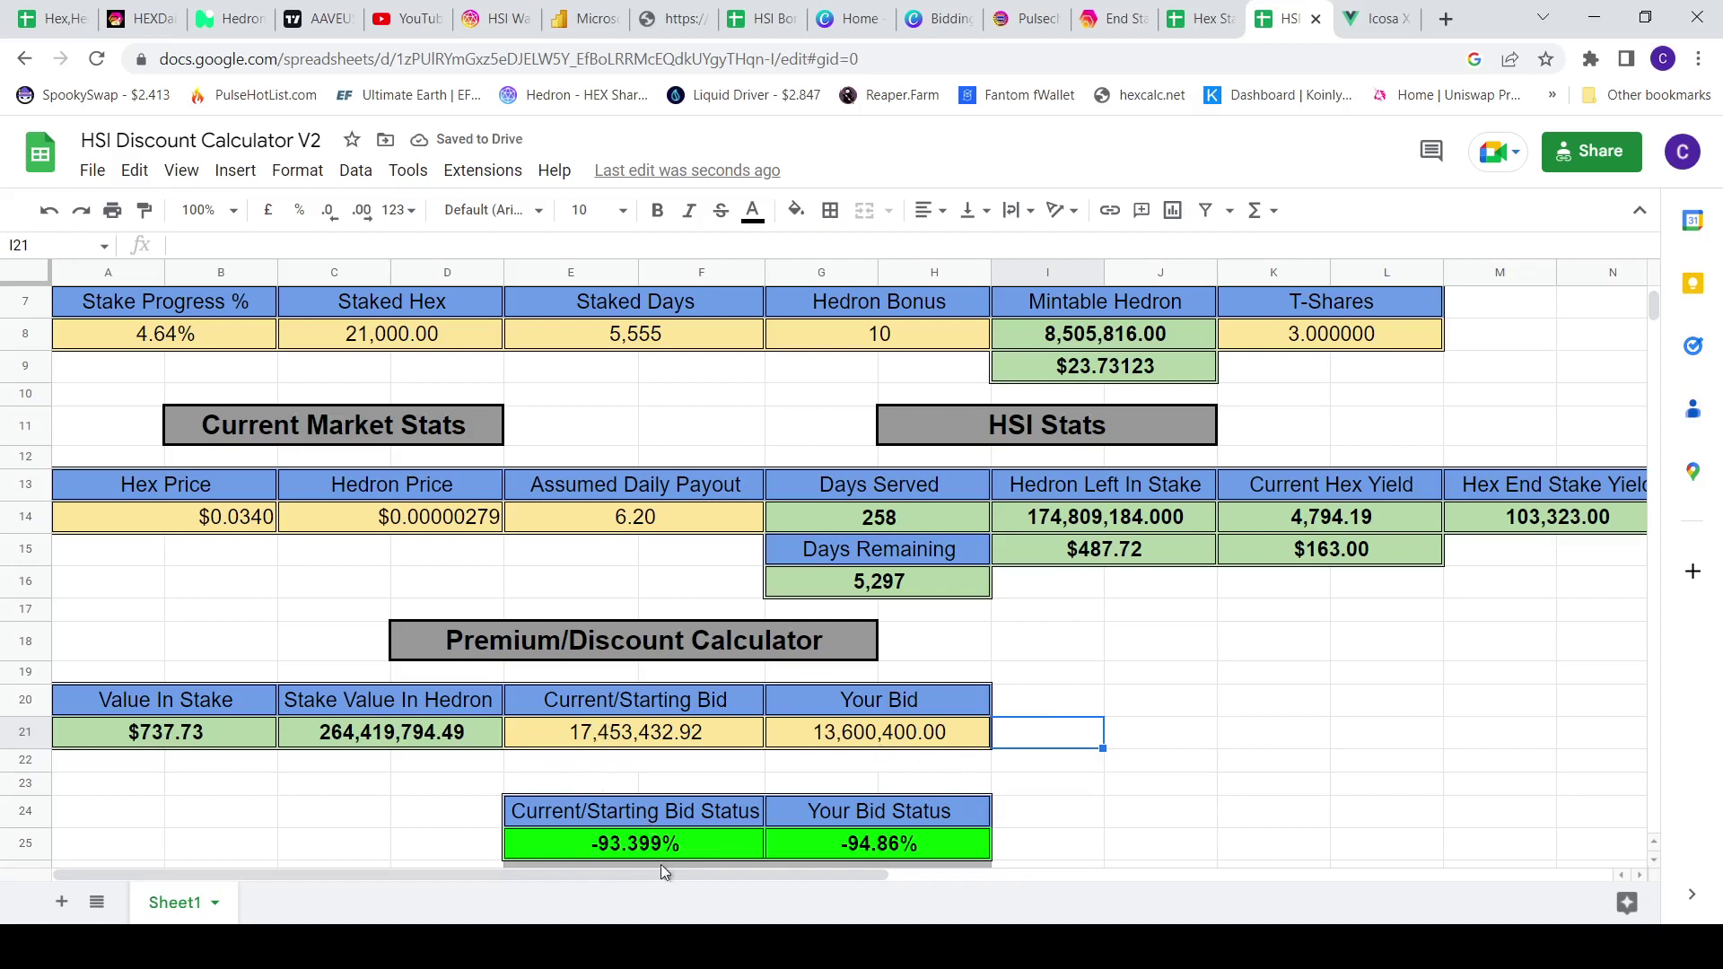
# Replace the Your Bid amount in the Premium/Discount Calculator with 45000000.
pyautogui.click(880, 736)
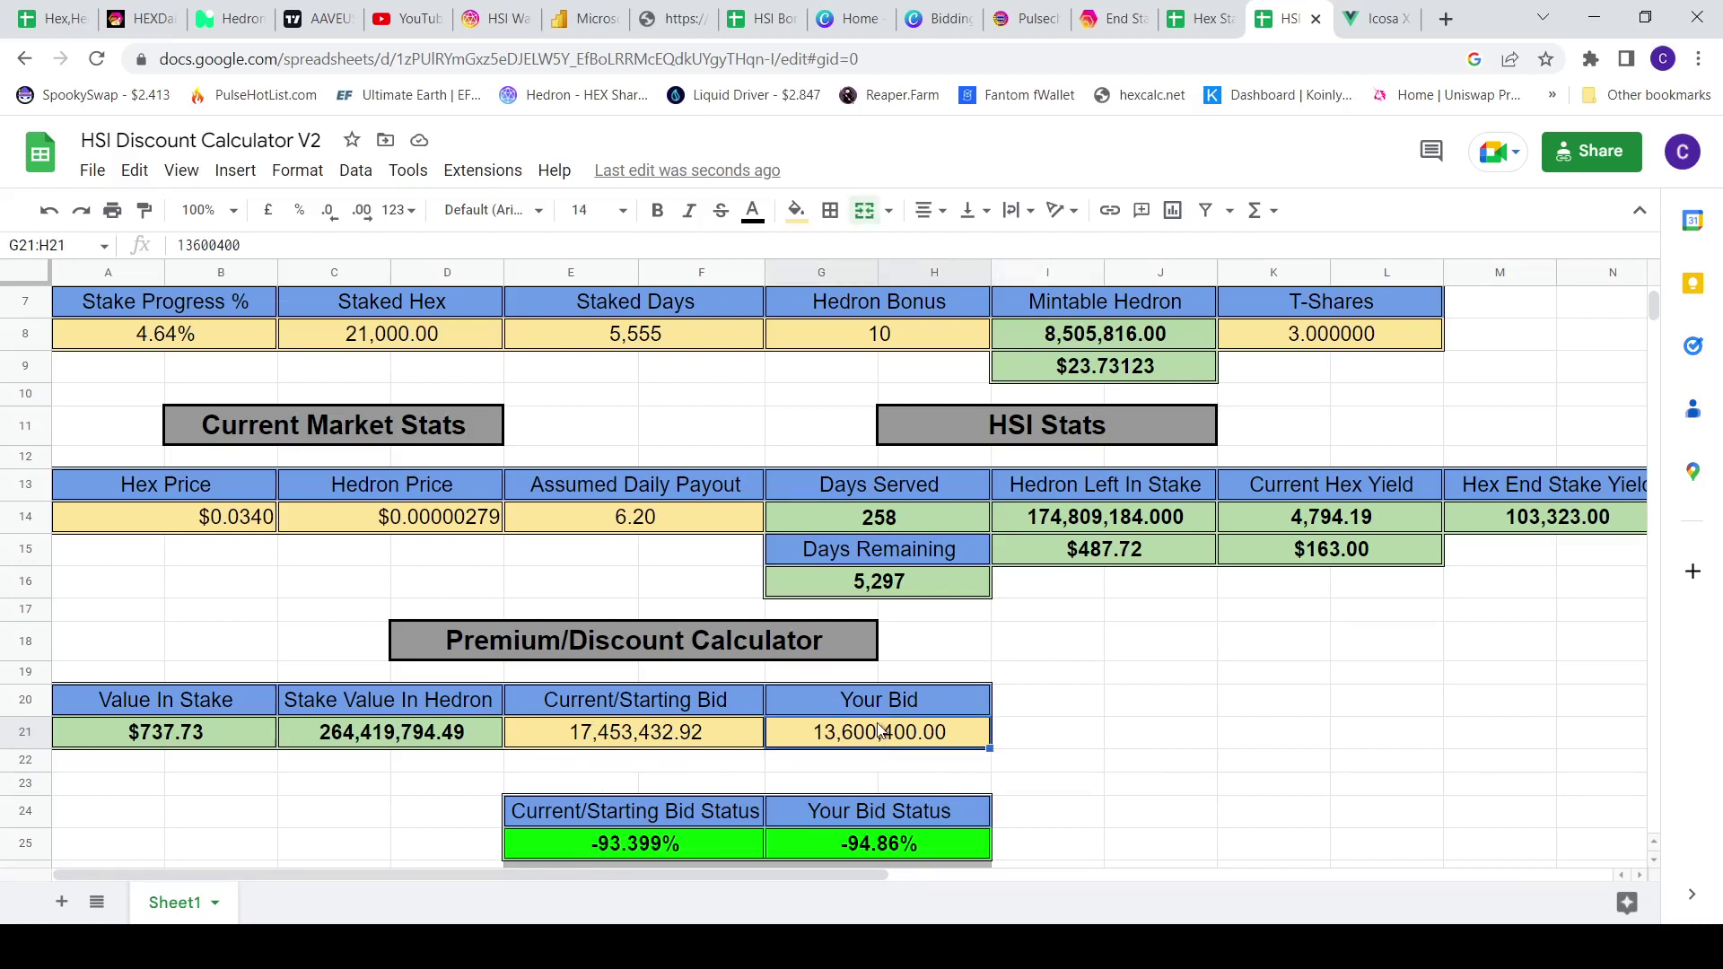
pyautogui.press('Delete')
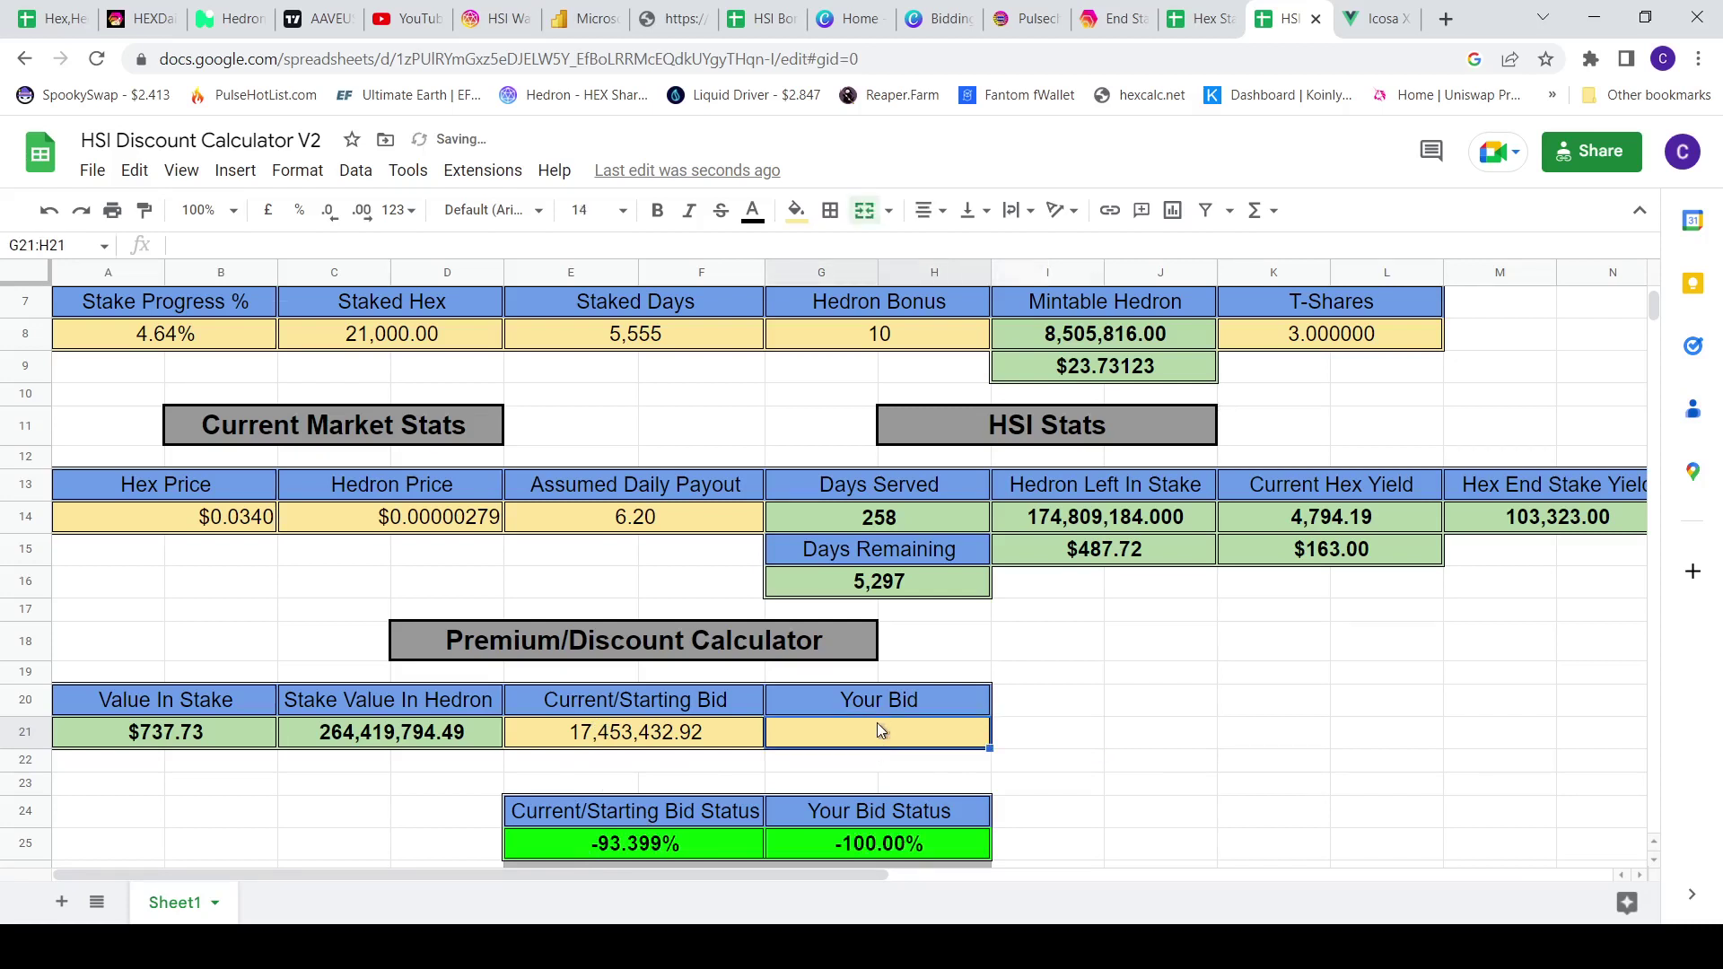
pyautogui.write('45')
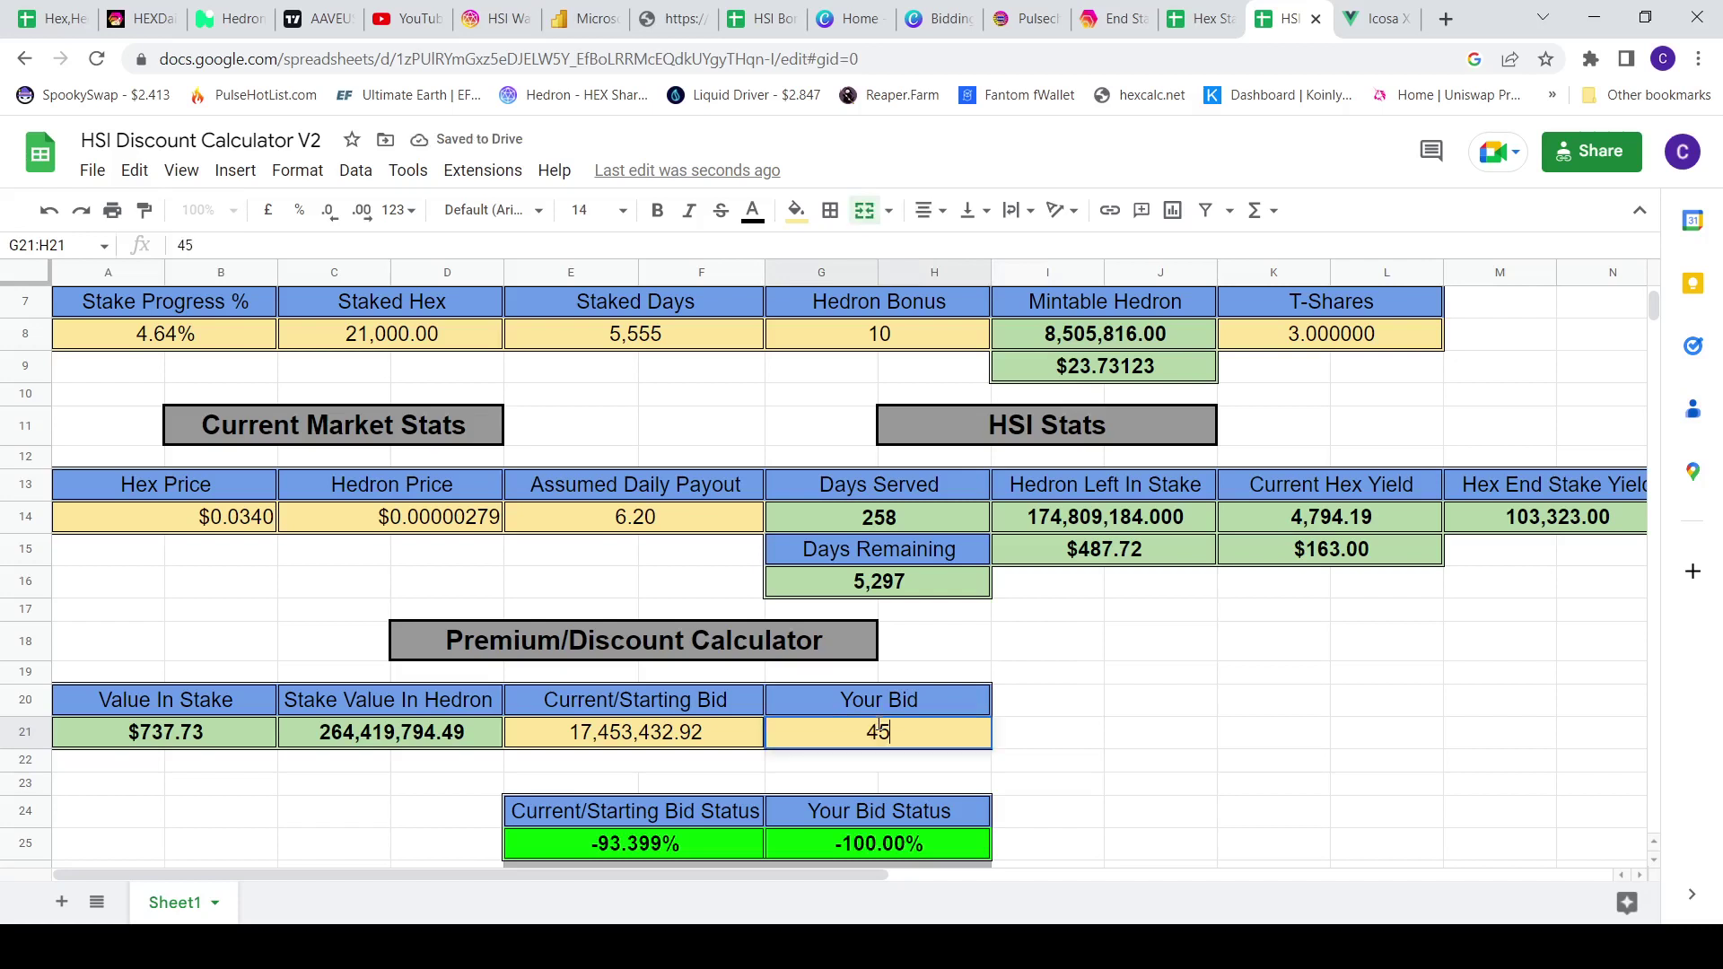
pyautogui.write('000000')
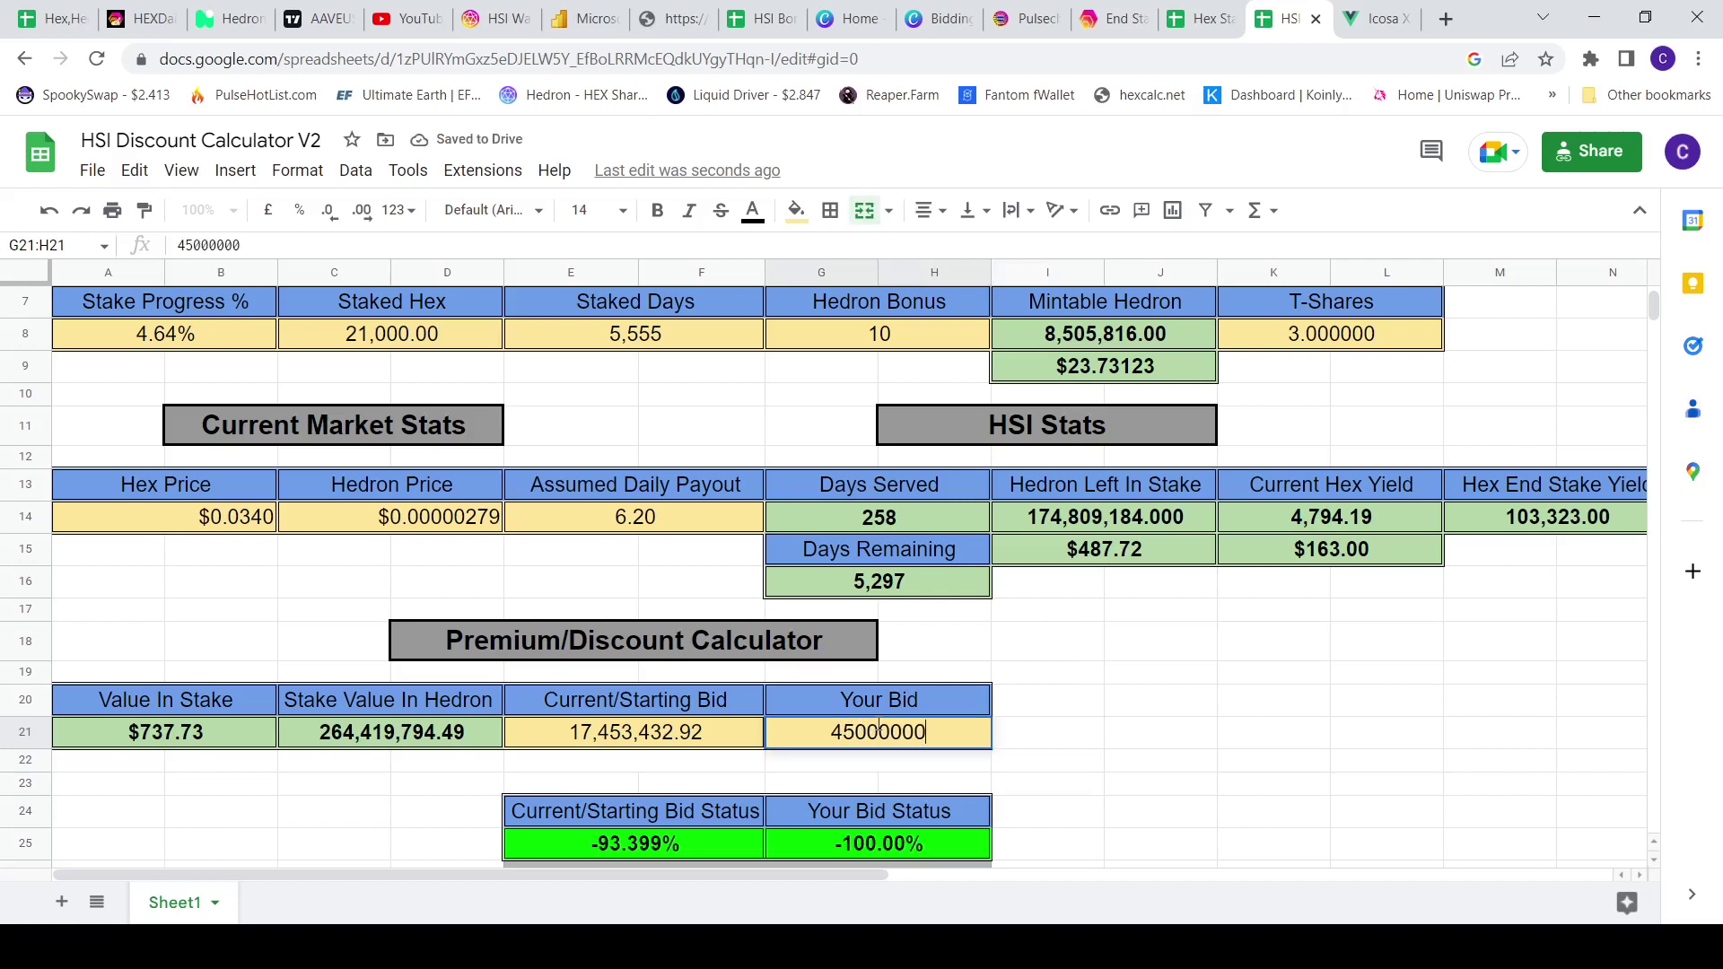
pyautogui.click(1189, 793)
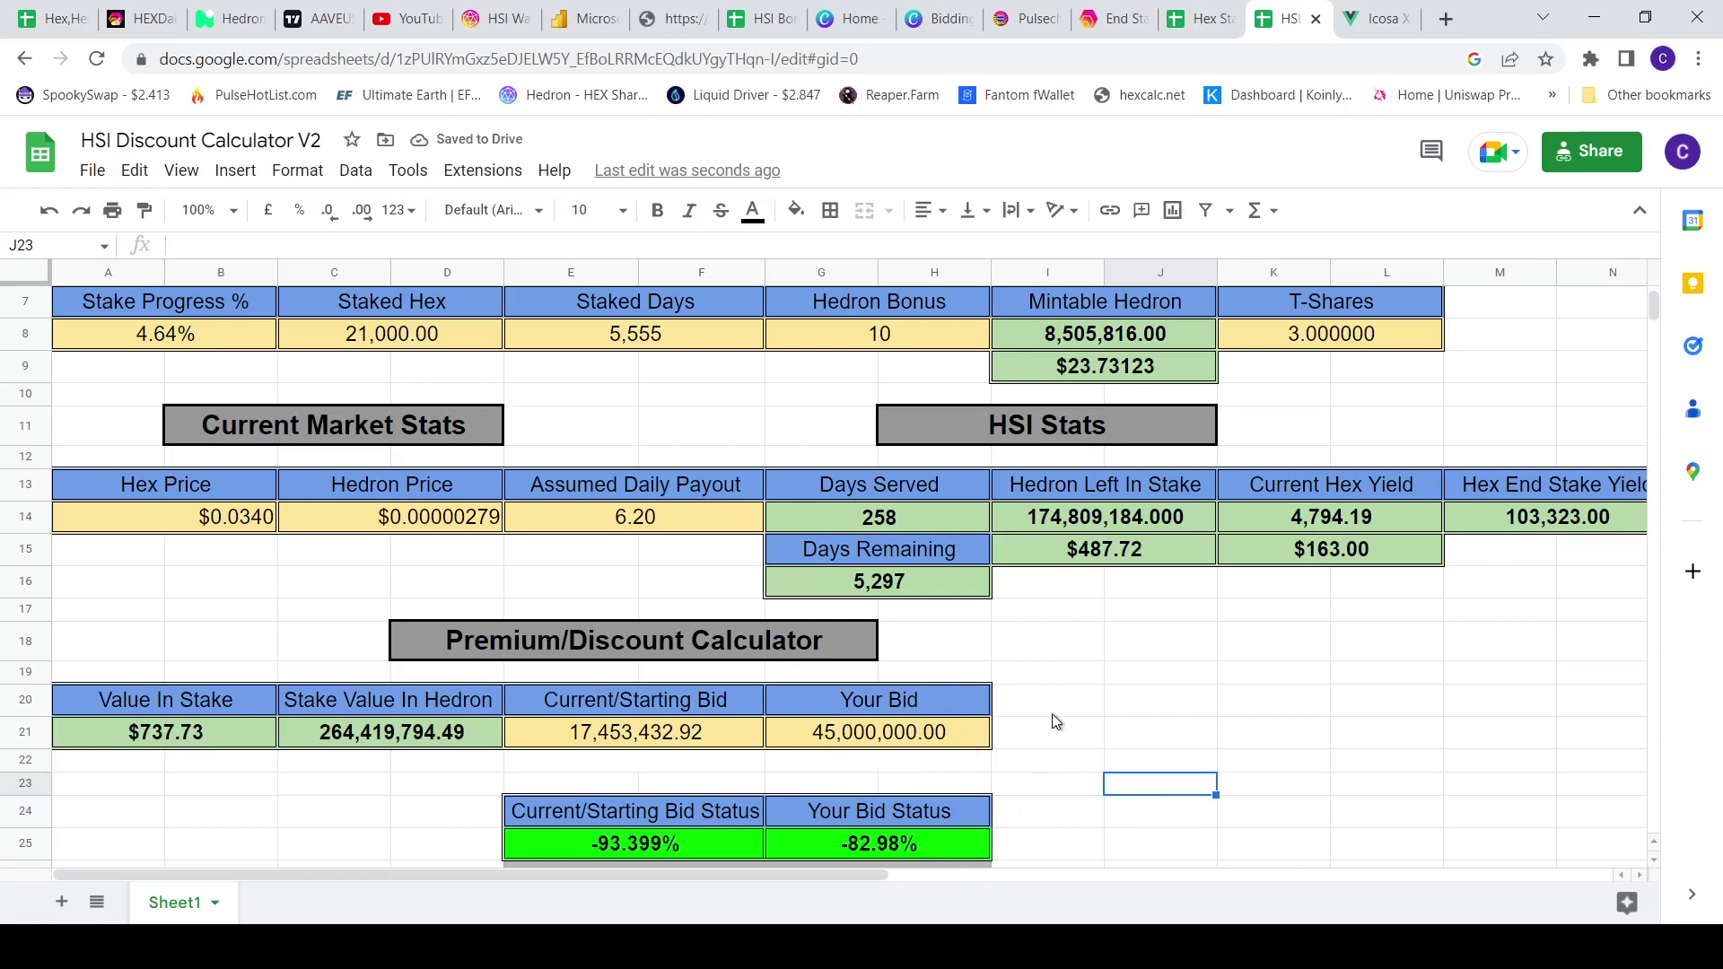
# Switch to the Icosa auction page and compare the borrowed stakes' starting bids with the Active HSI HEX Stake Auctions section.
pyautogui.scroll(-1, 1052, 715)
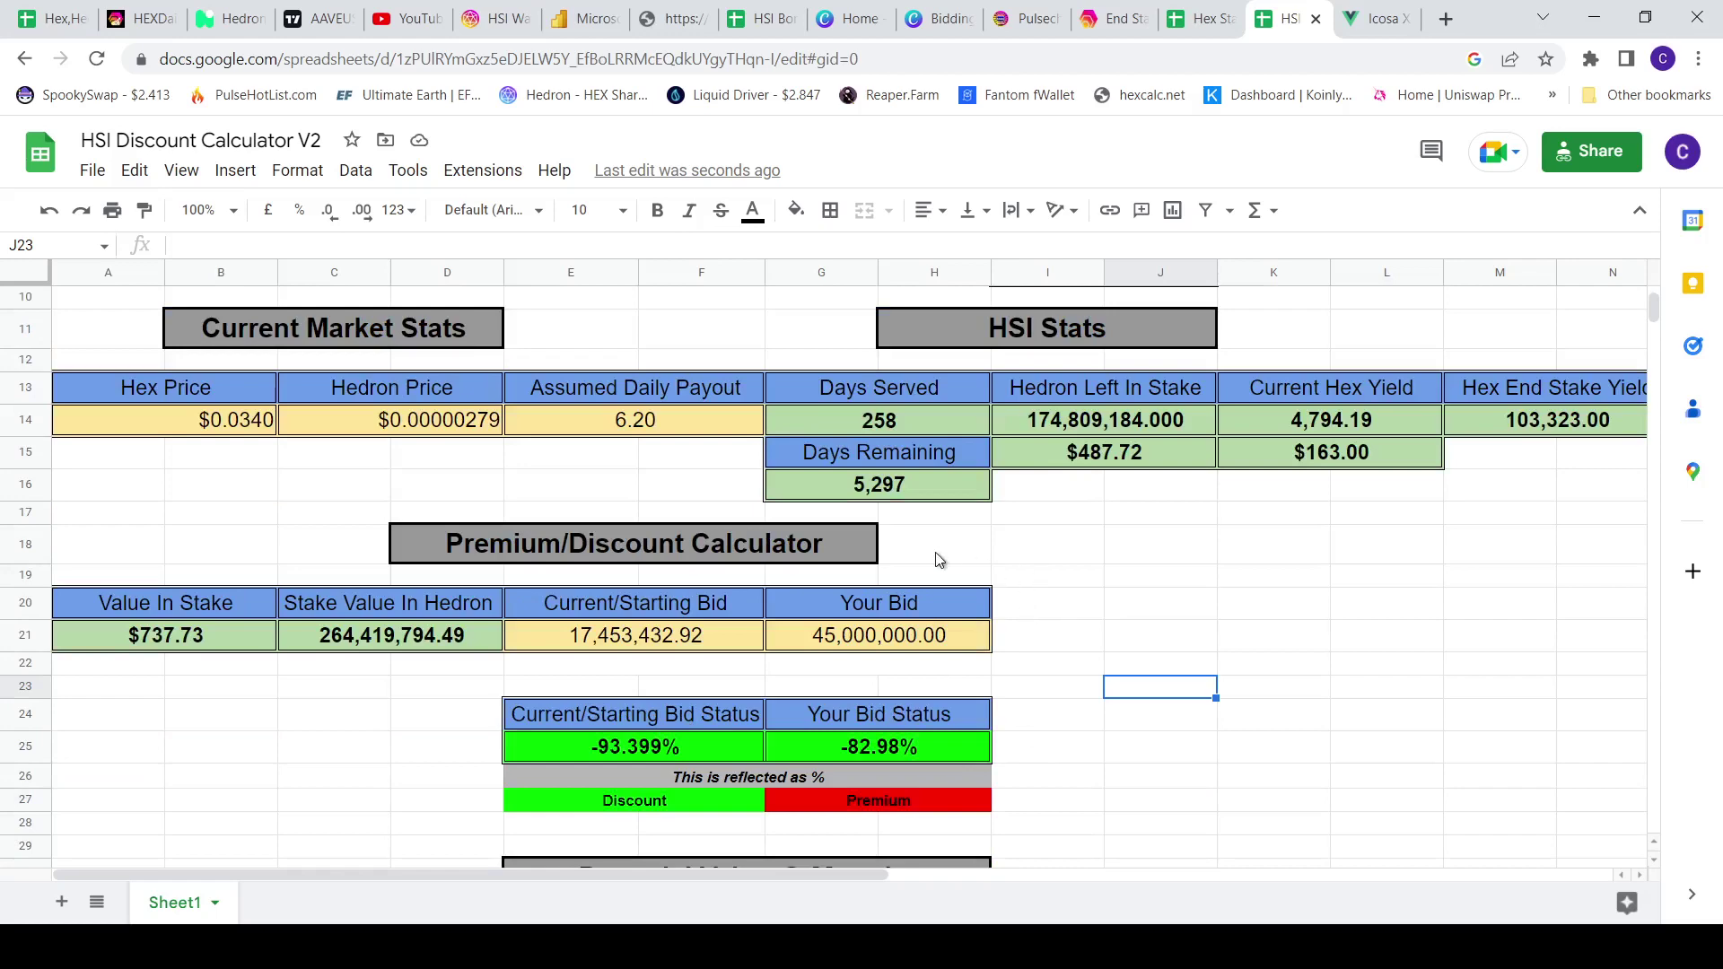
pyautogui.click(1369, 19)
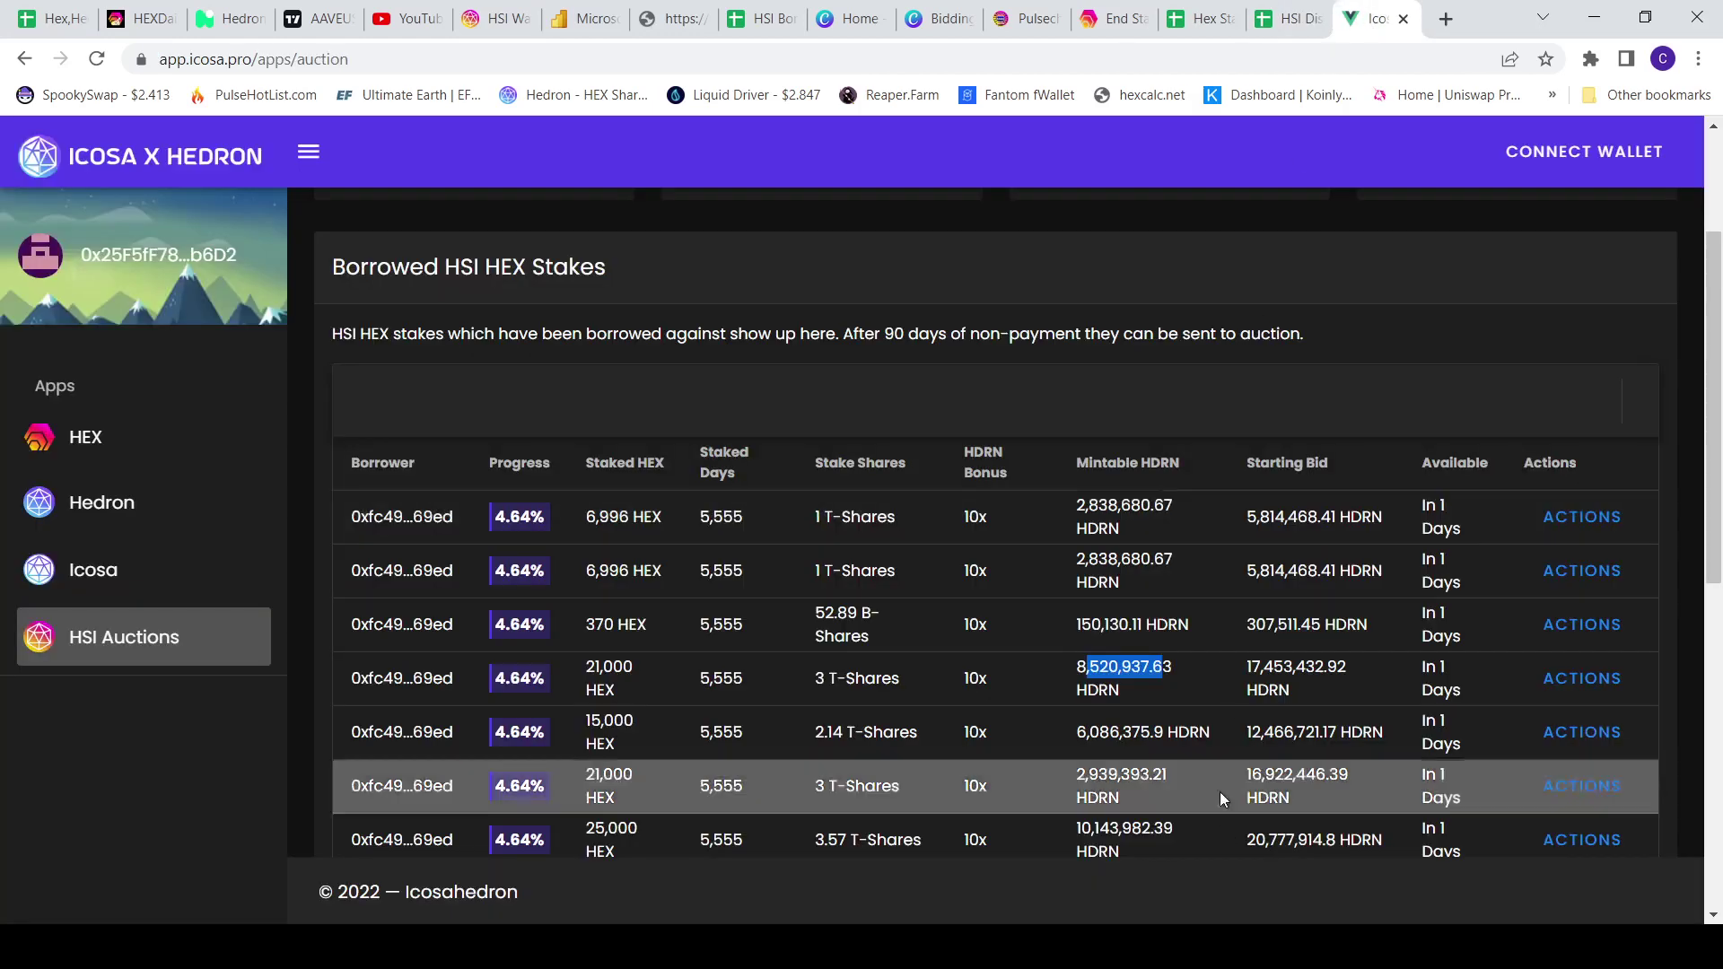
pyautogui.scroll(-8, 1260, 670)
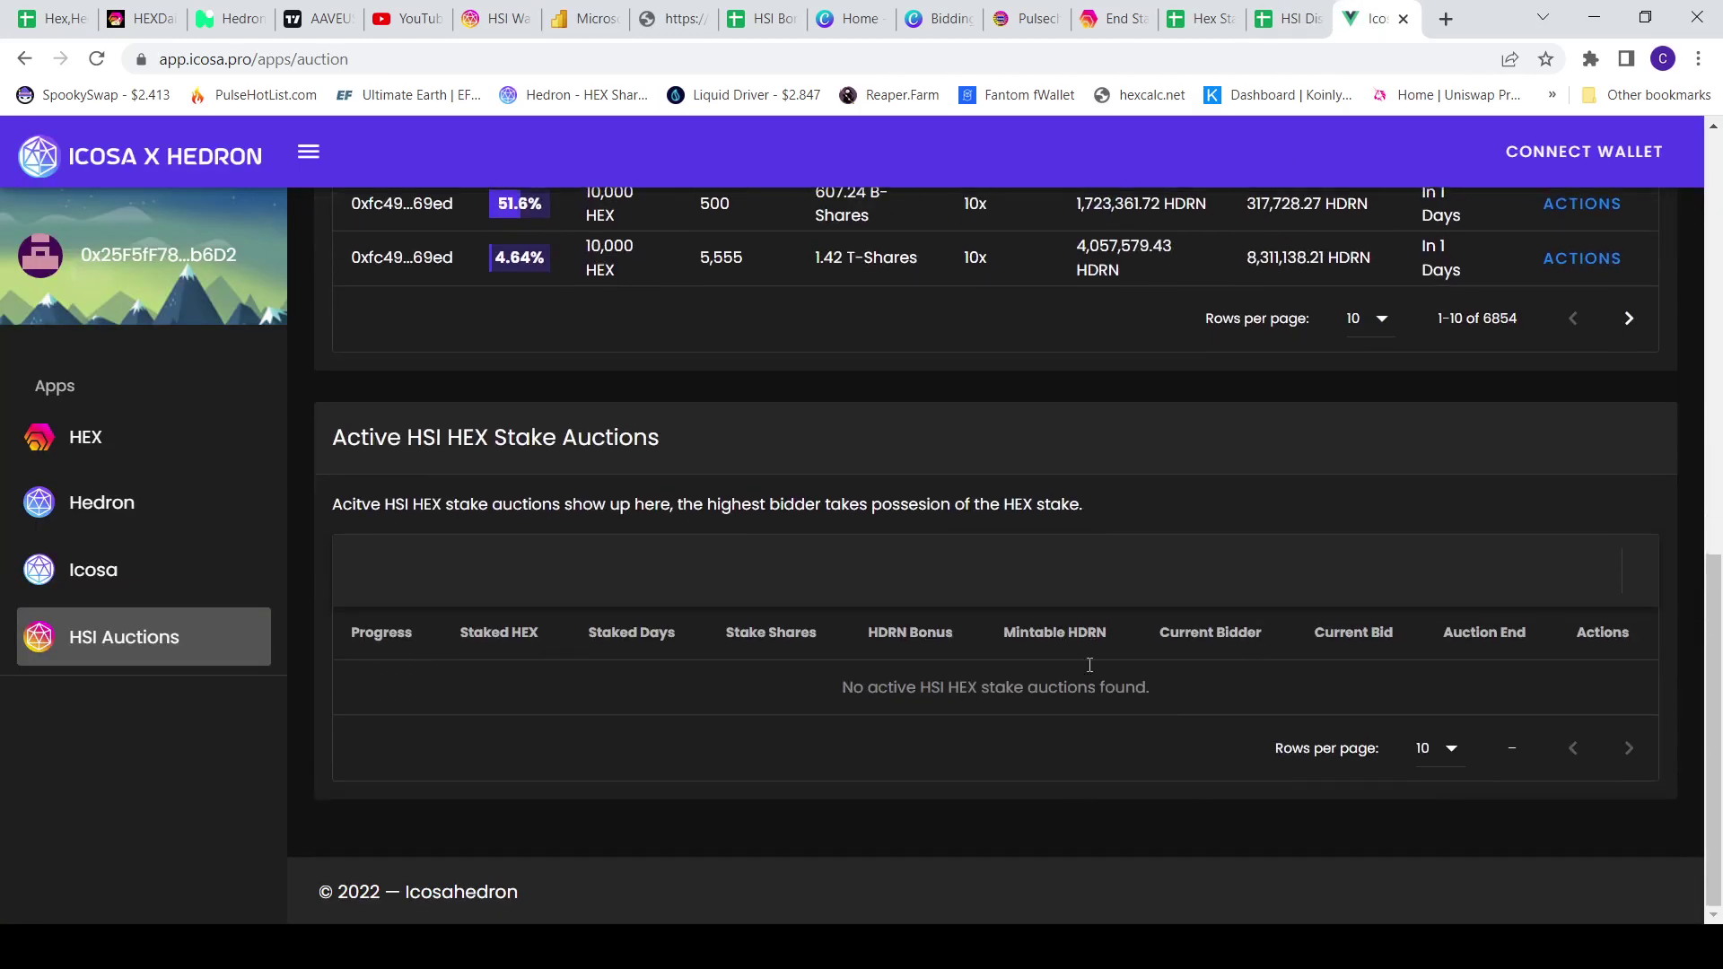
pyautogui.scroll(6, 1359, 471)
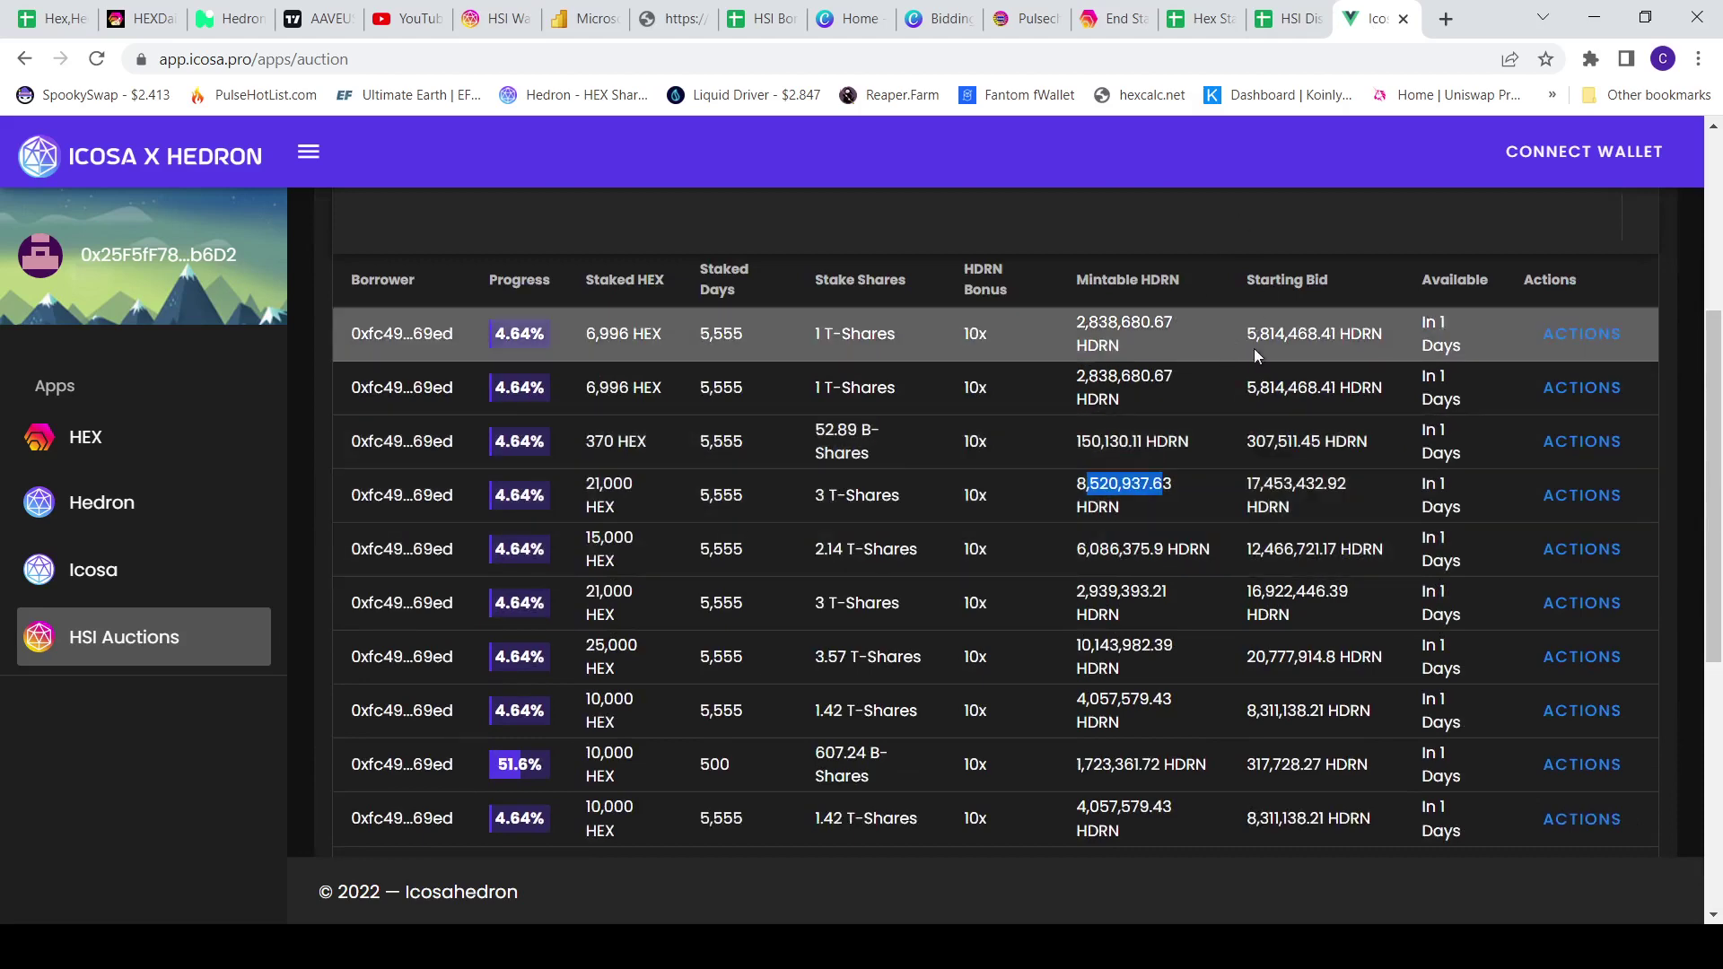
pyautogui.scroll(-6, 1280, 805)
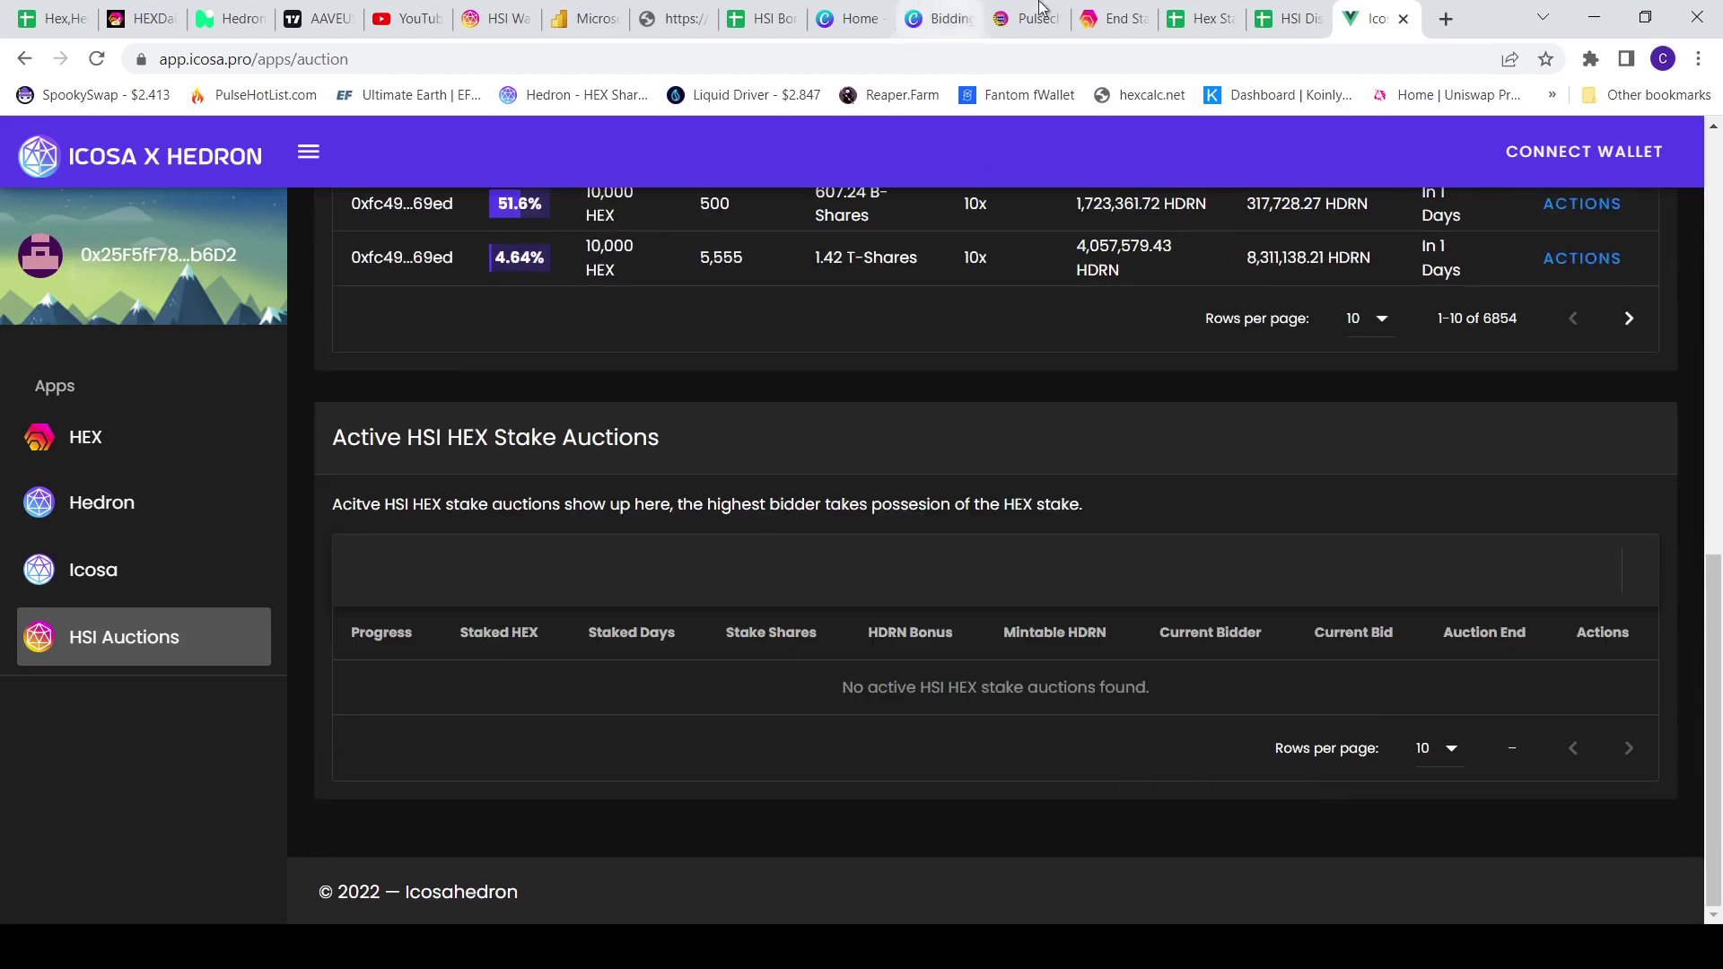
# Return to the HSI Discount Calculator spreadsheet and review the stake inputs, HSI stats, bid statuses and Potential Value @ Maturity section.
pyautogui.click(1278, 21)
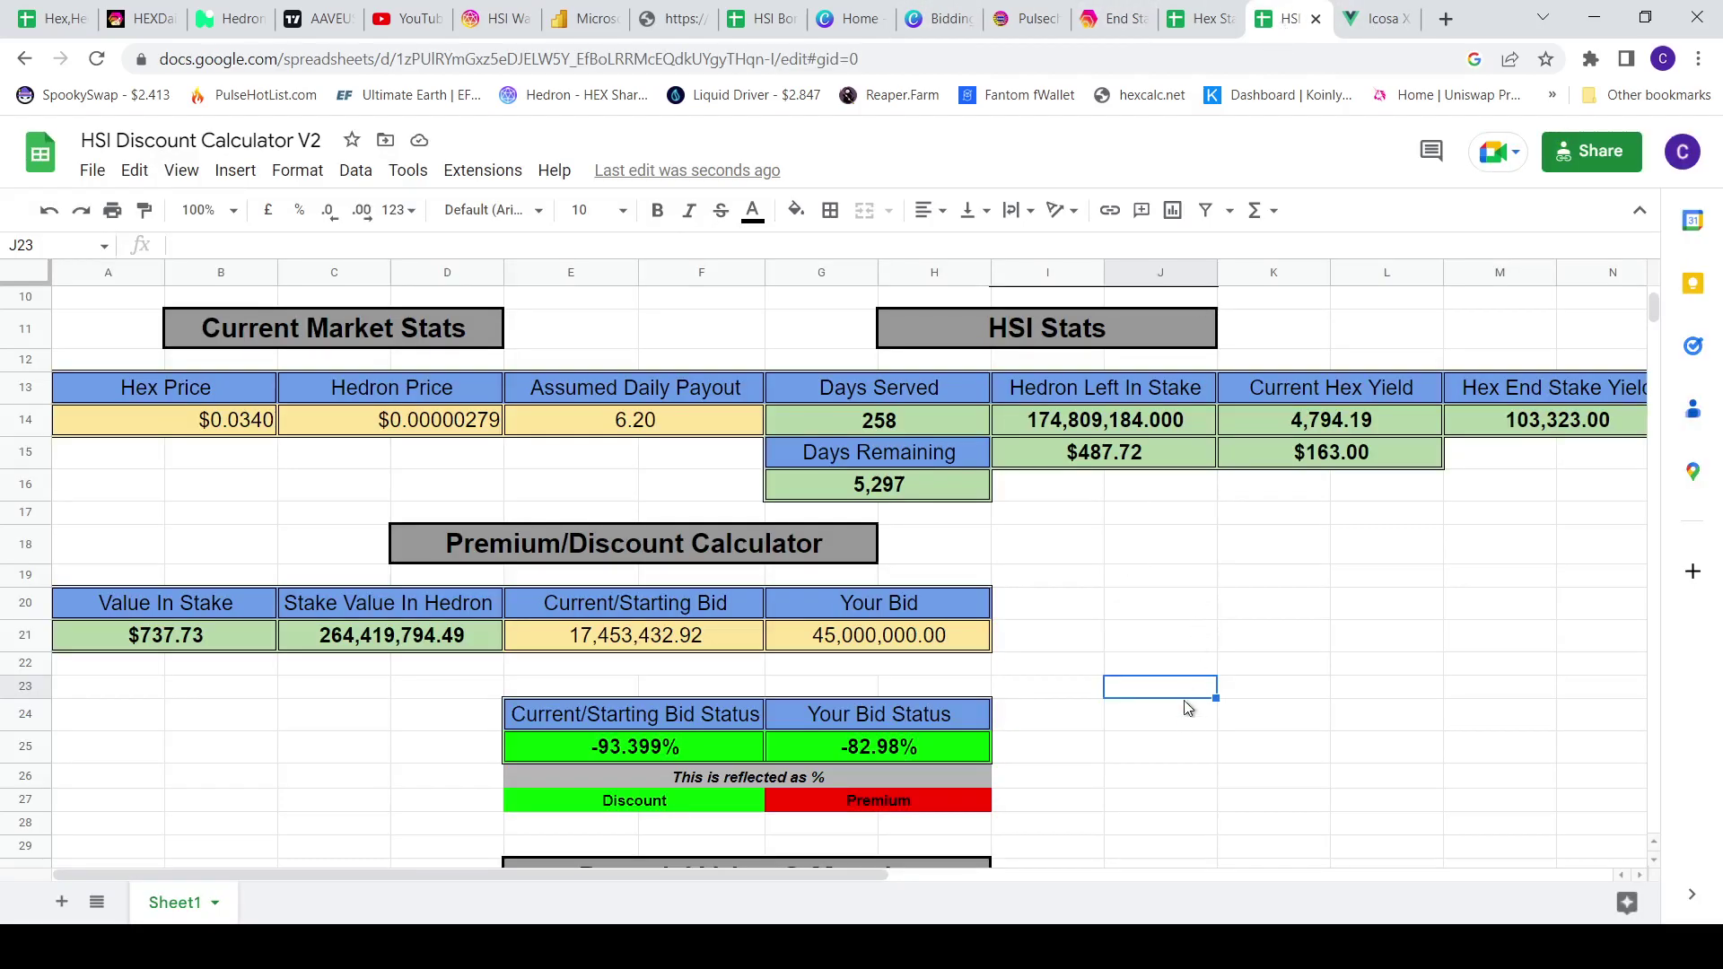
pyautogui.scroll(-2, 1166, 776)
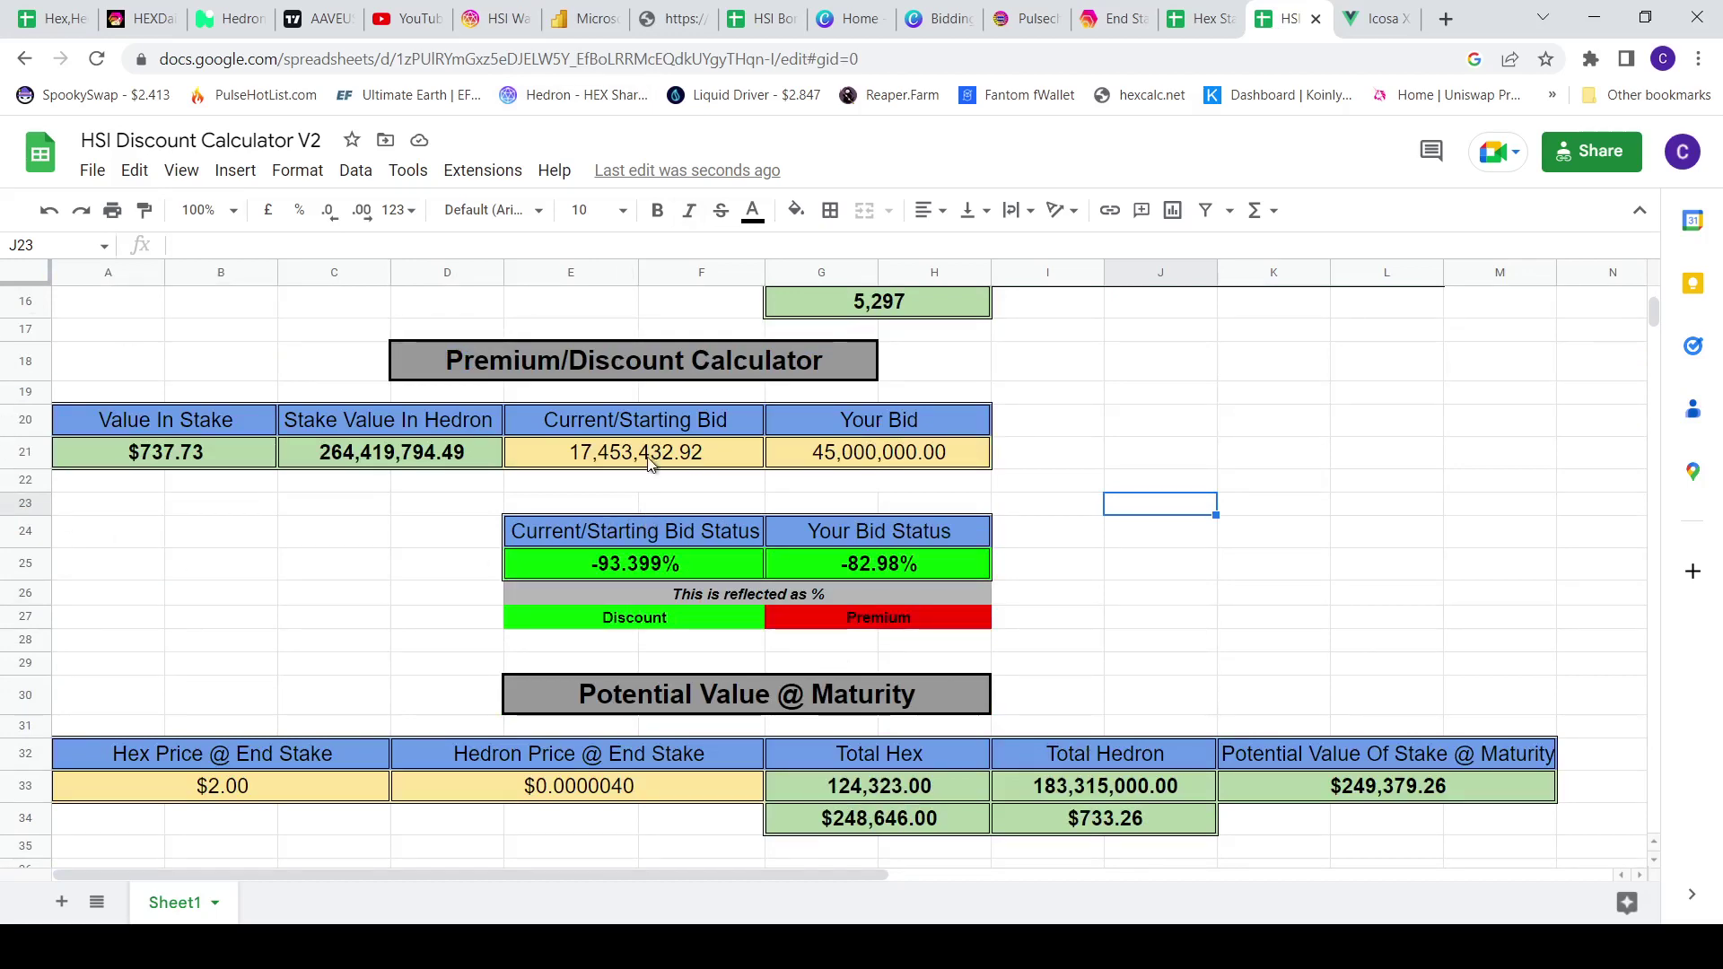
pyautogui.scroll(1, 798, 493)
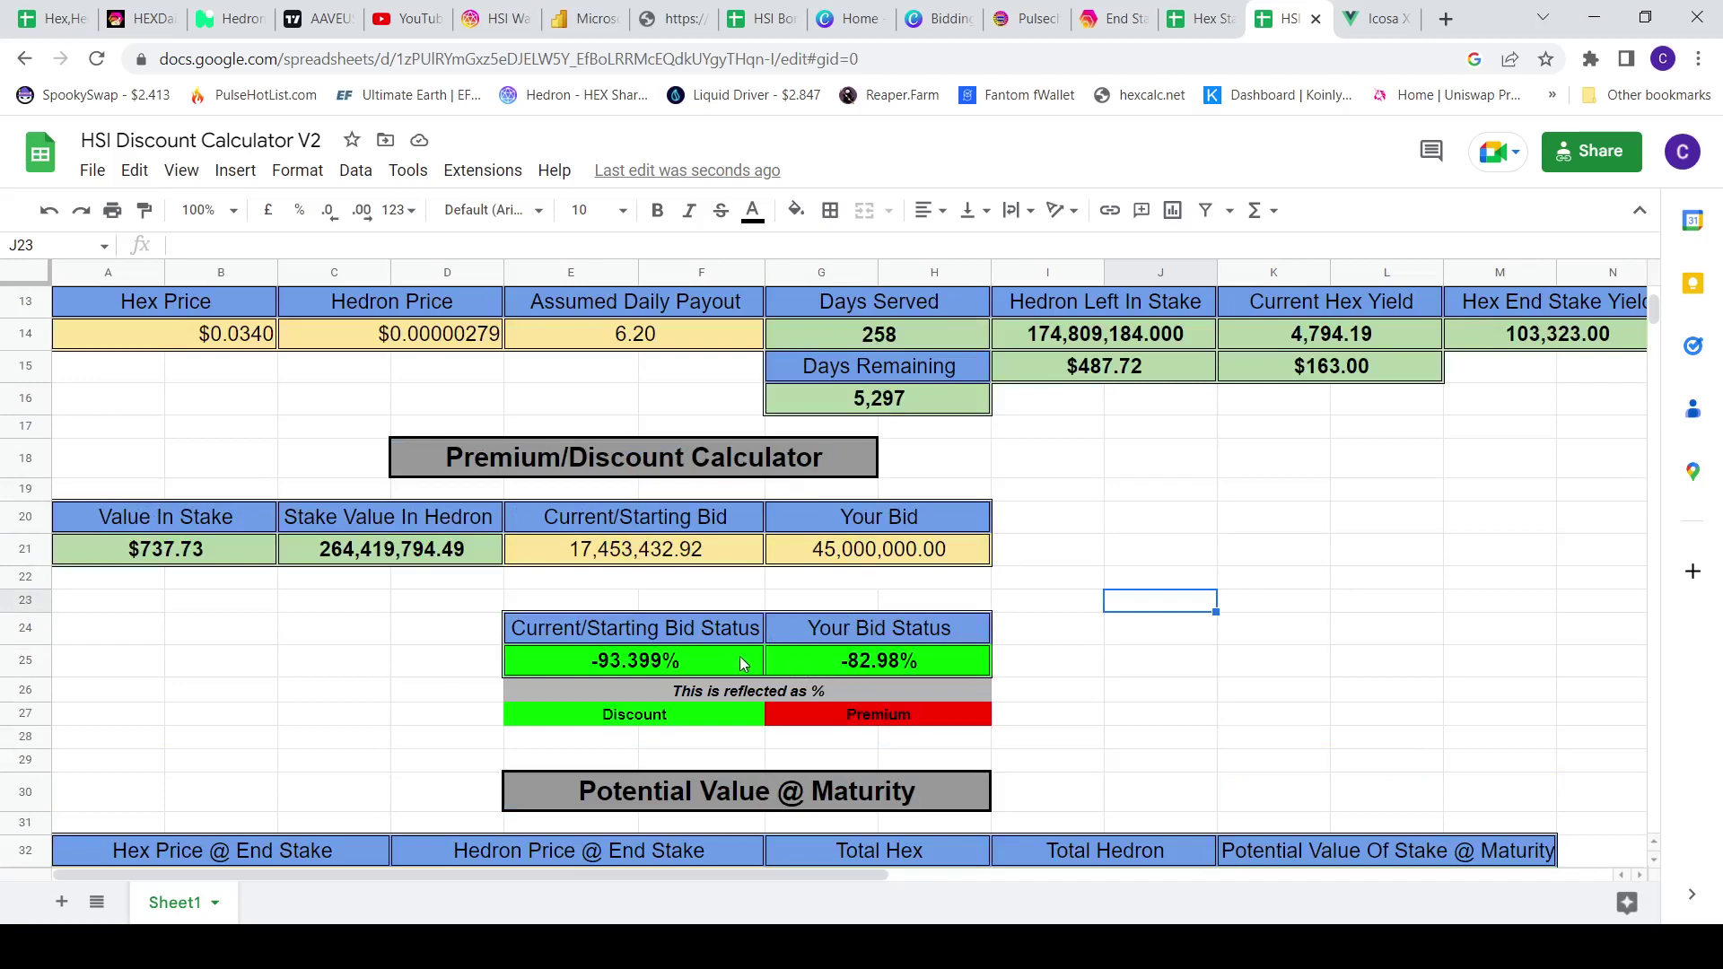
pyautogui.scroll(2, 904, 646)
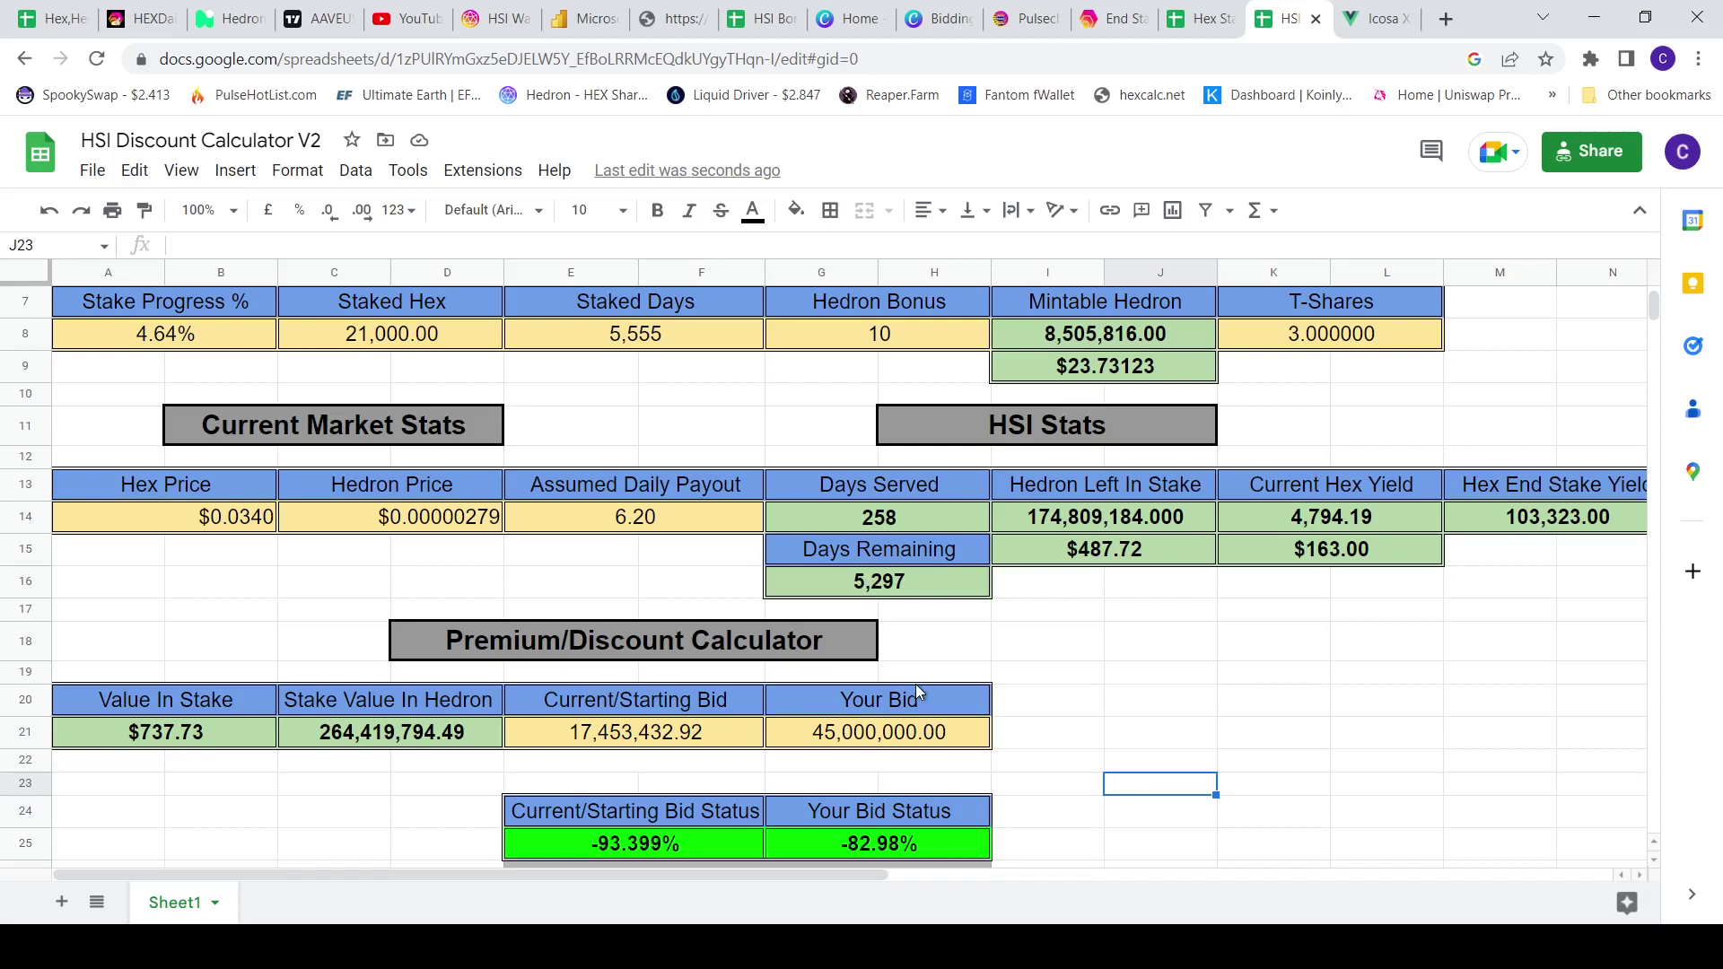
pyautogui.scroll(-4, 911, 665)
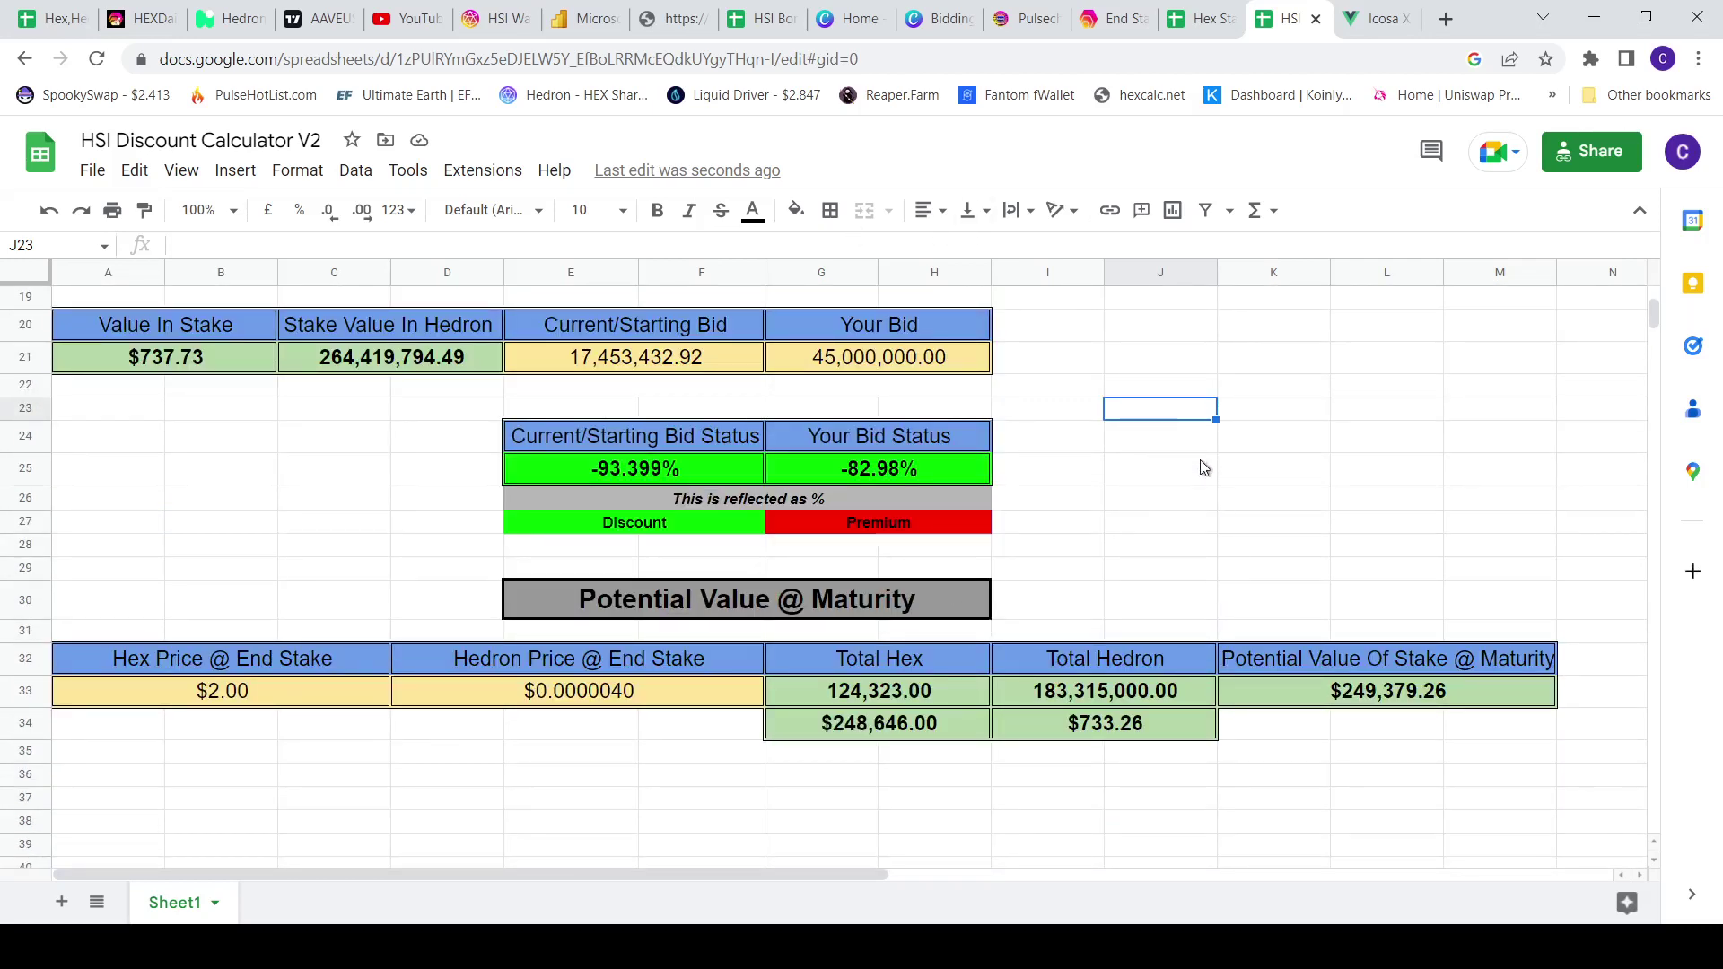
pyautogui.scroll(4, 1274, 508)
pyautogui.scroll(-3, 1302, 553)
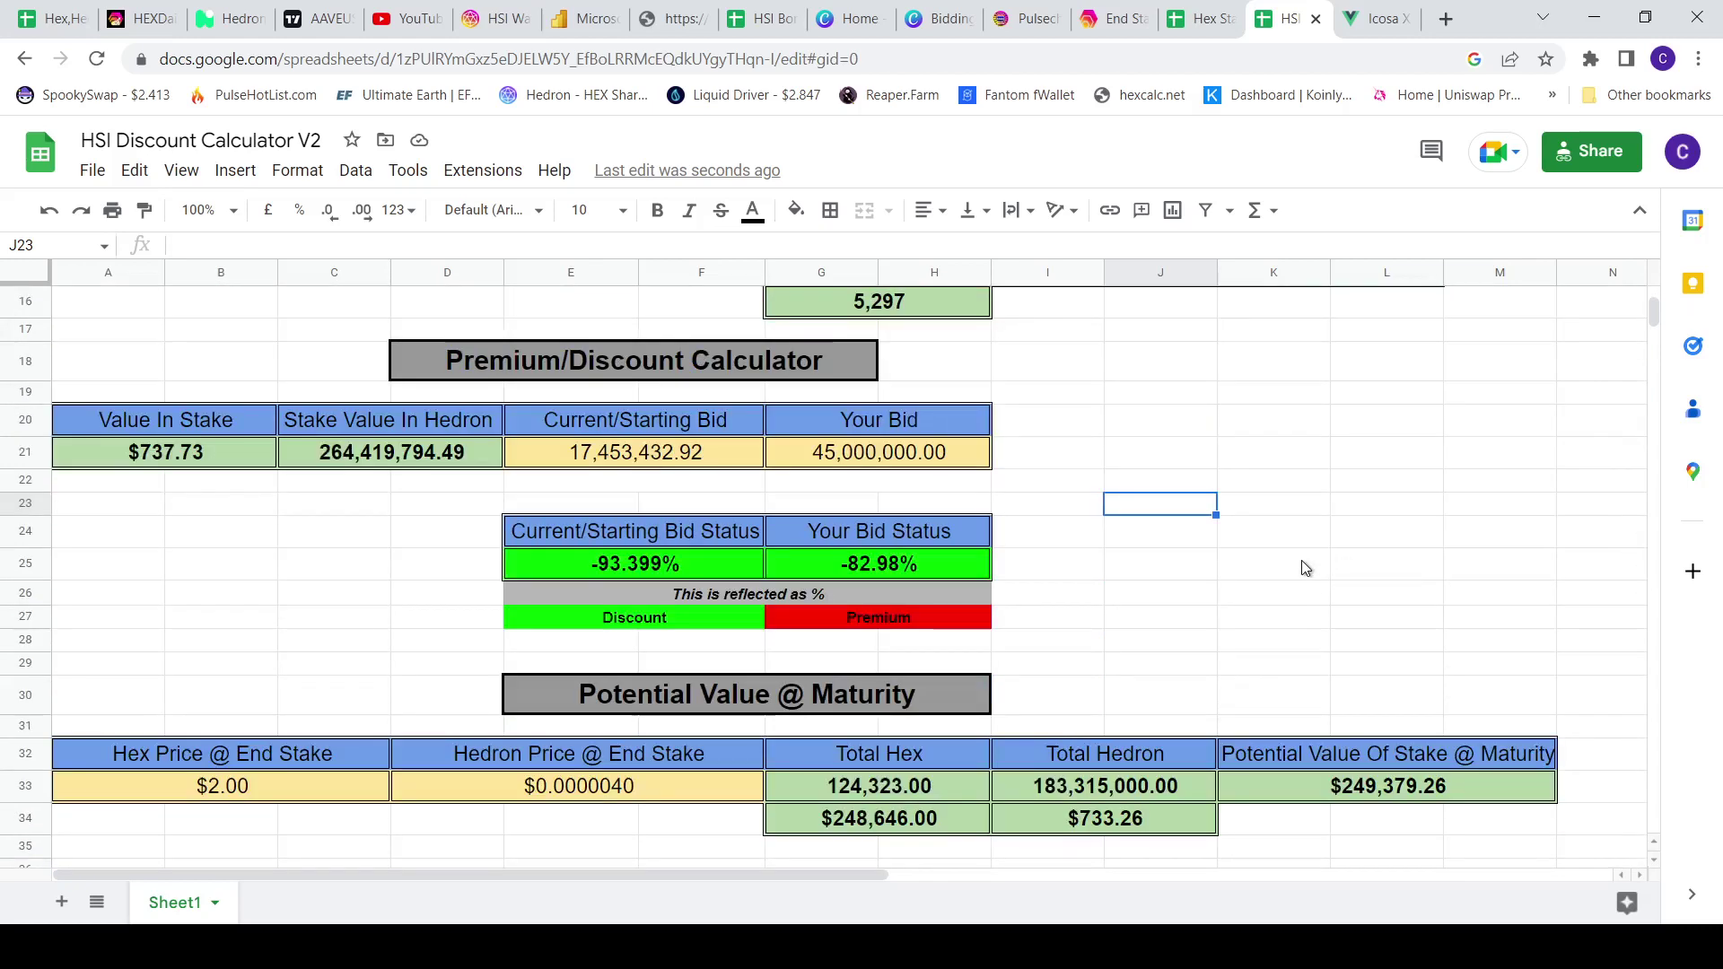
pyautogui.scroll(4, 1295, 581)
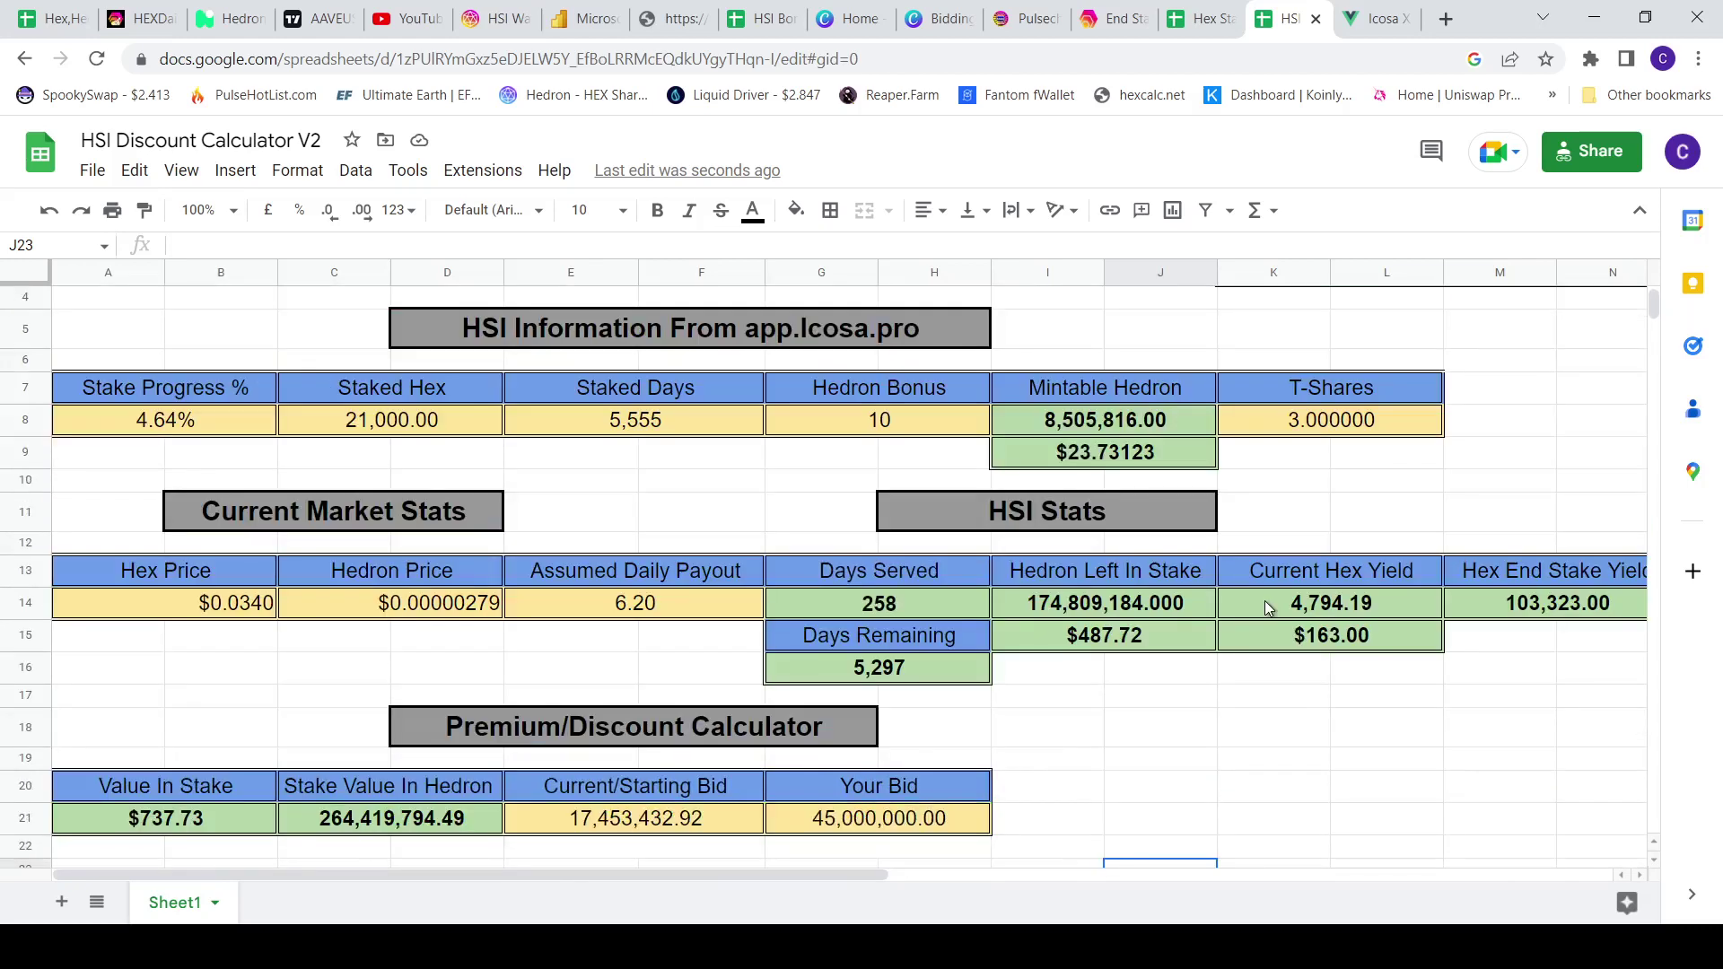
pyautogui.scroll(1, 1290, 618)
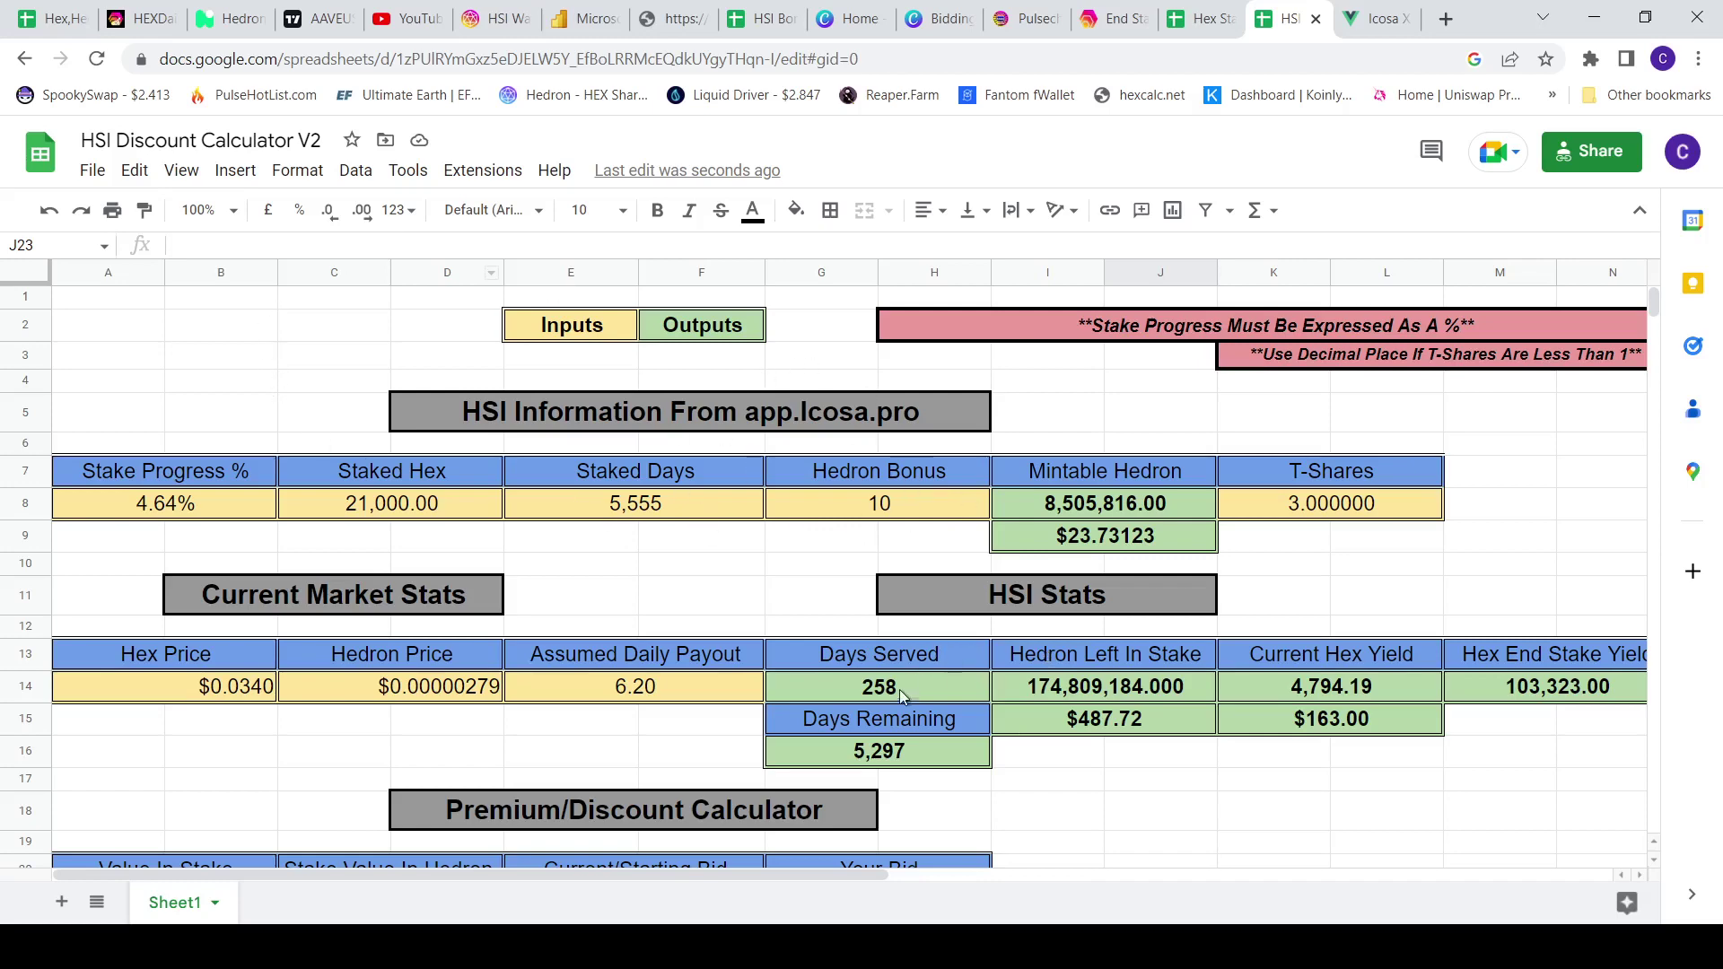
pyautogui.scroll(-5, 907, 697)
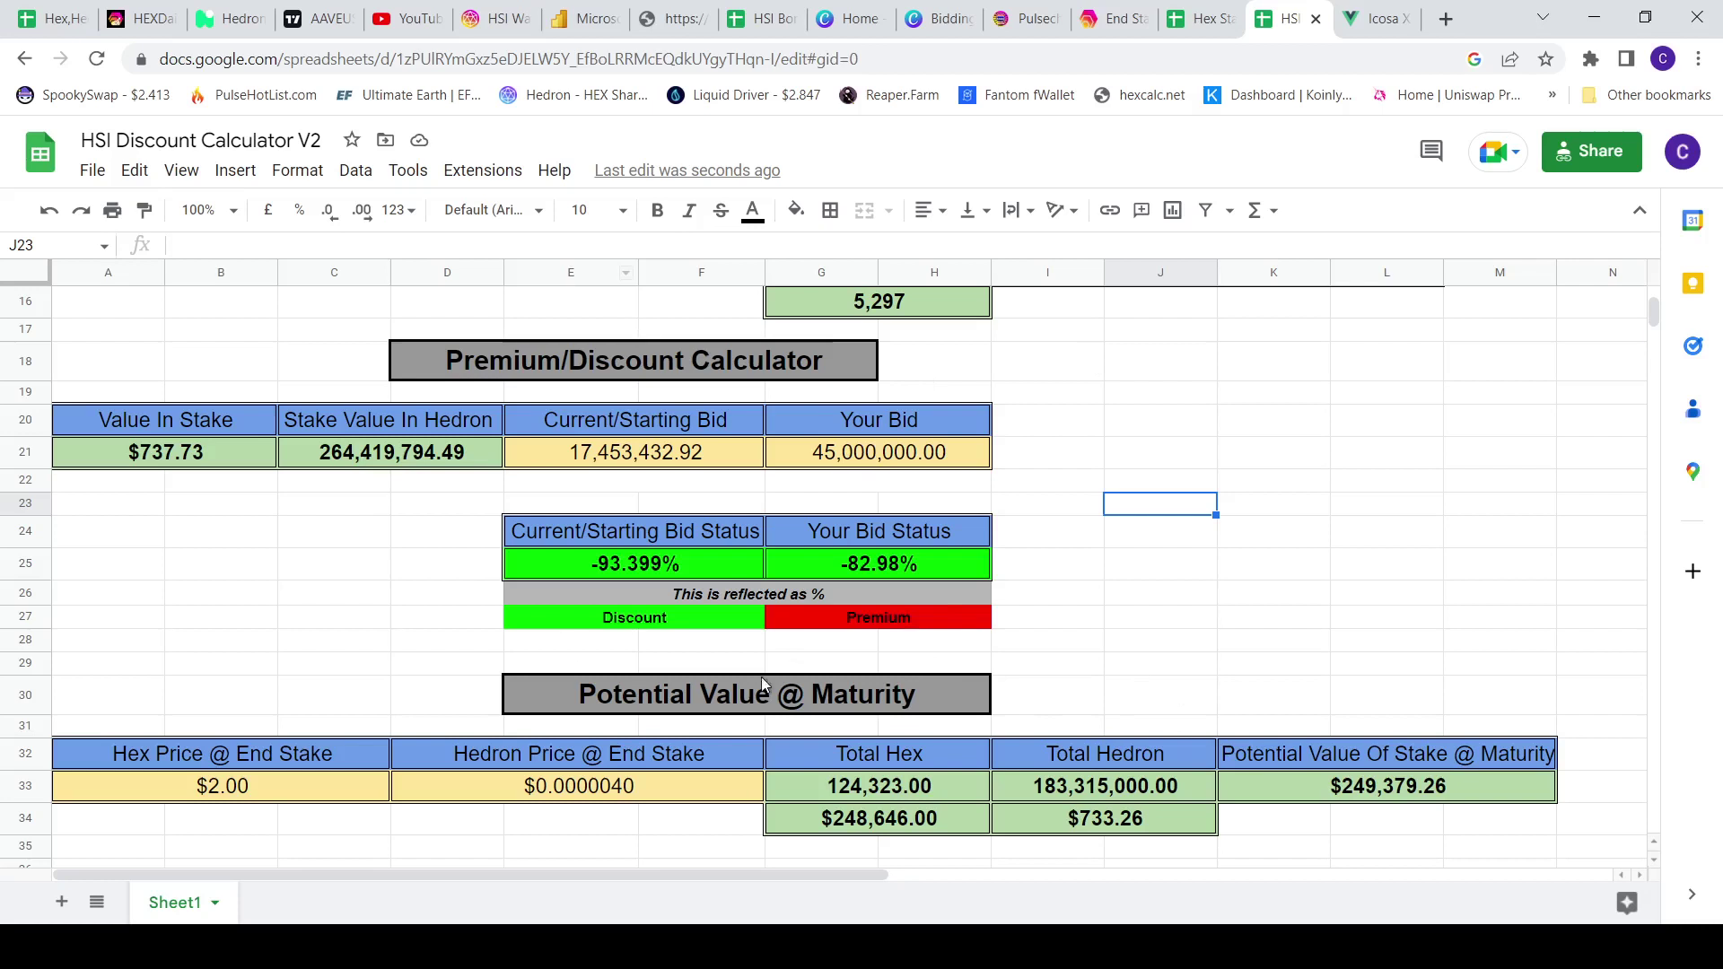
pyautogui.scroll(-1, 774, 634)
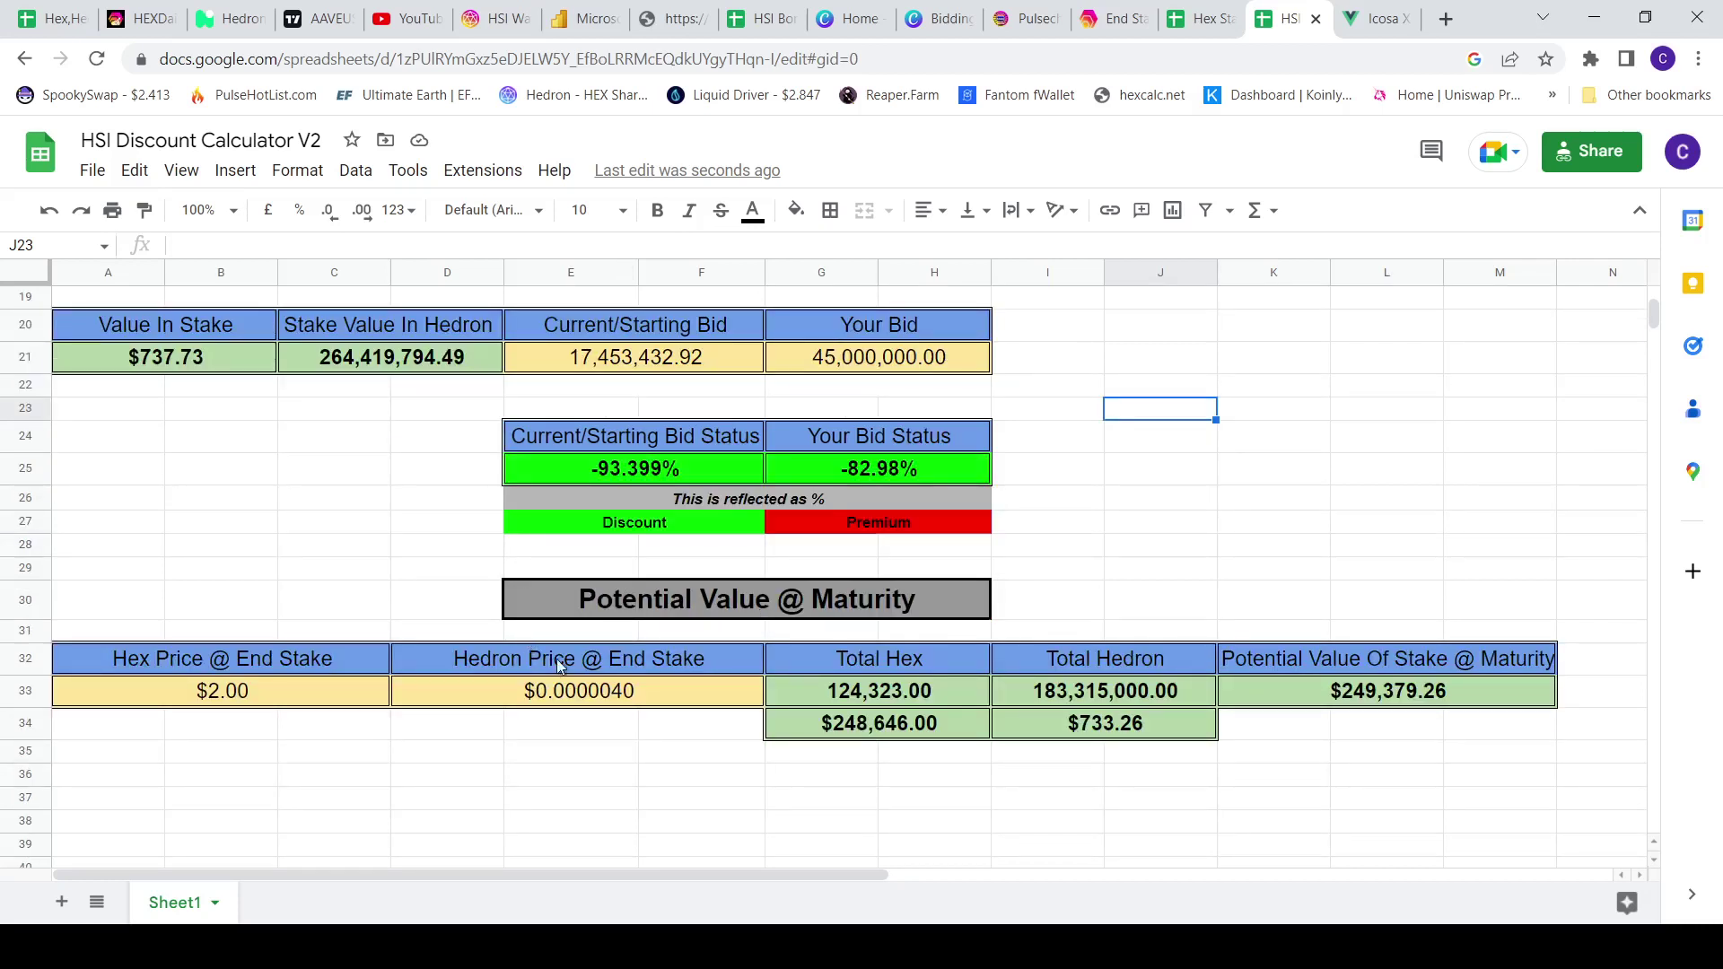
pyautogui.scroll(4, 1116, 583)
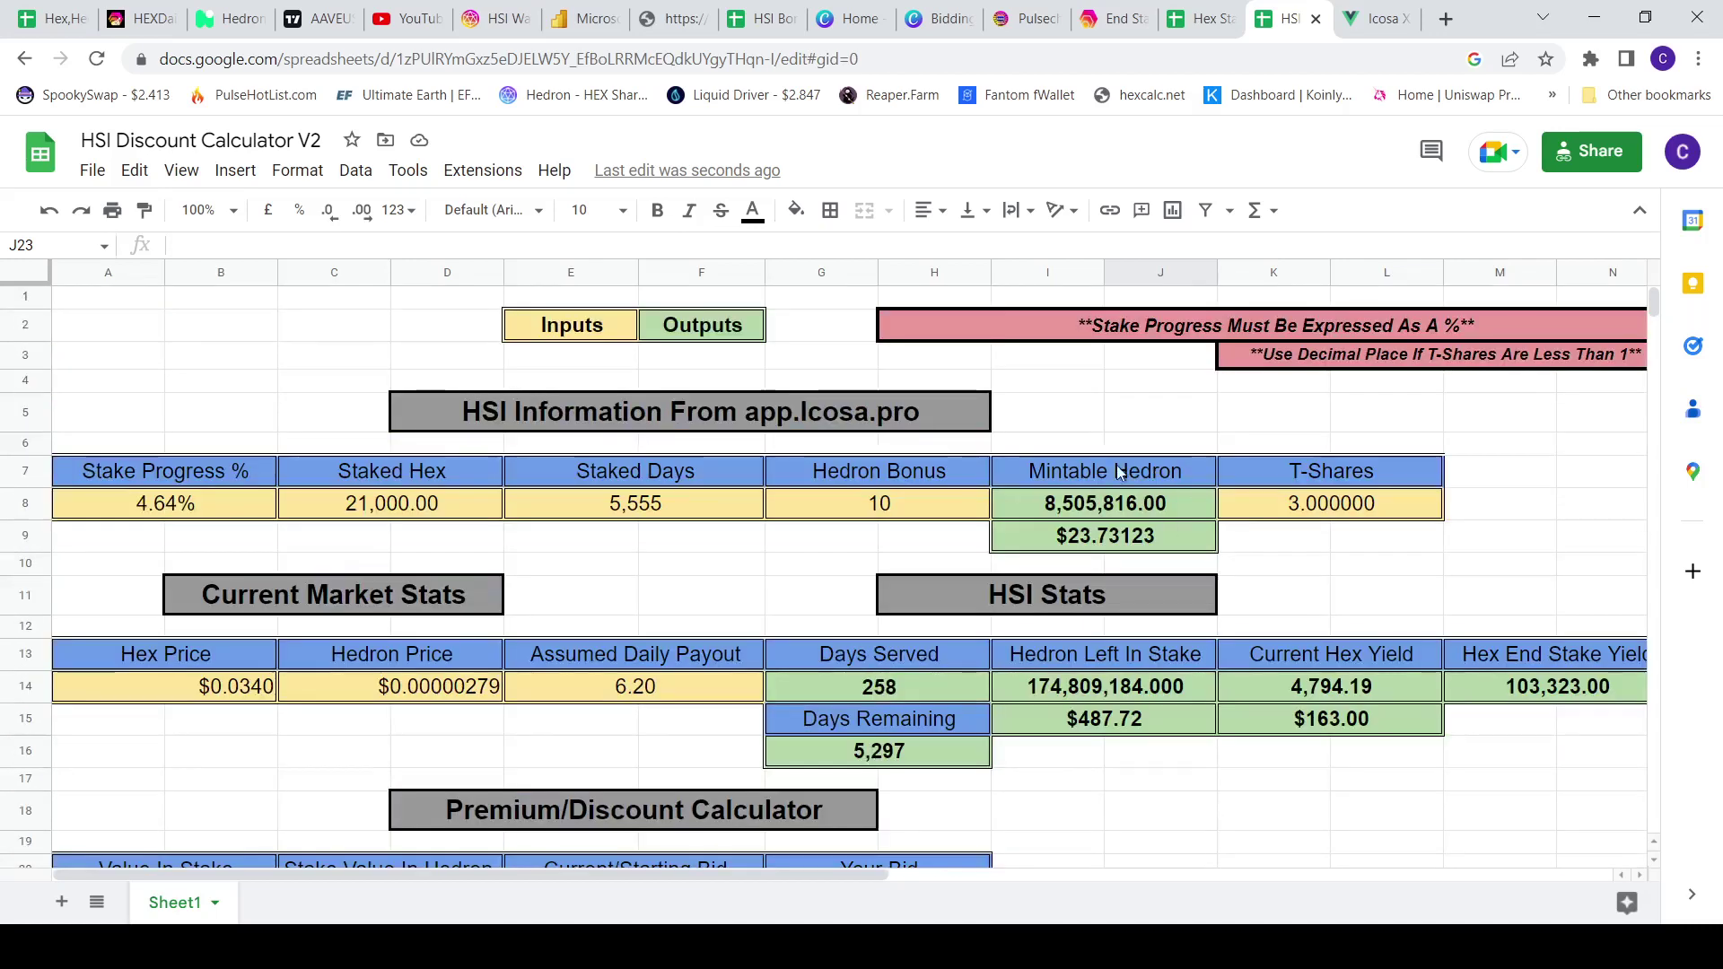
pyautogui.scroll(-2, 1116, 465)
pyautogui.scroll(-3, 1028, 547)
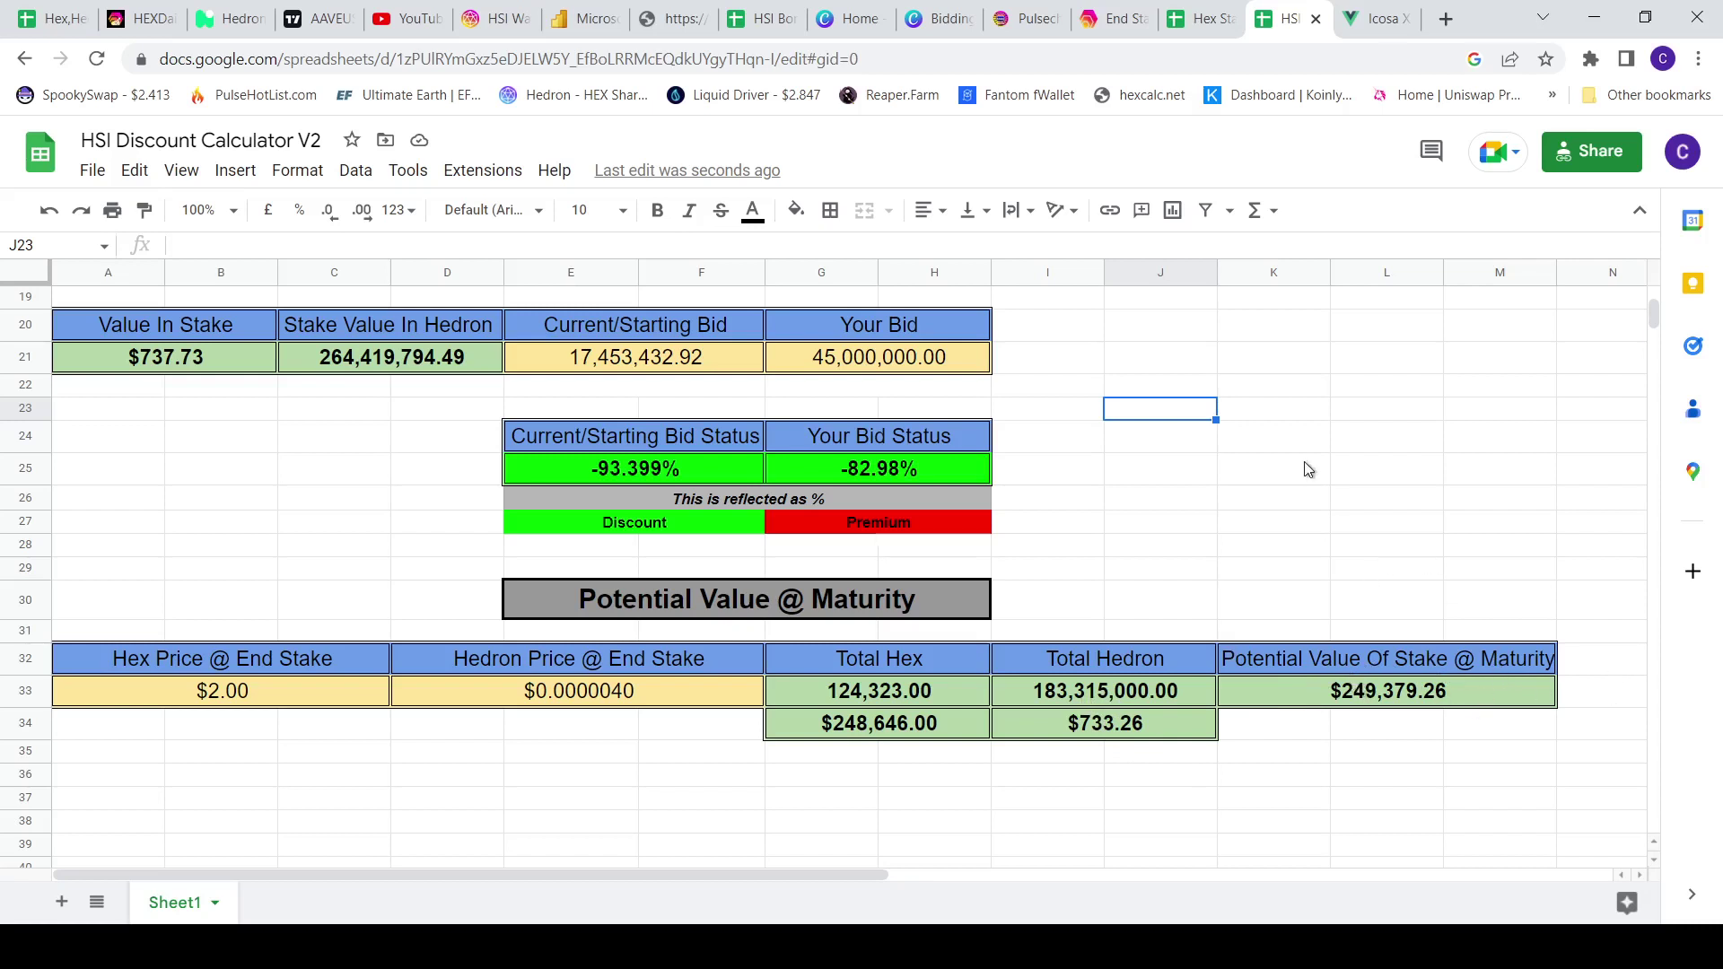
# Set the Hex Price @ End Stake in the Potential Value @ Maturity section to 10.
pyautogui.click(264, 687)
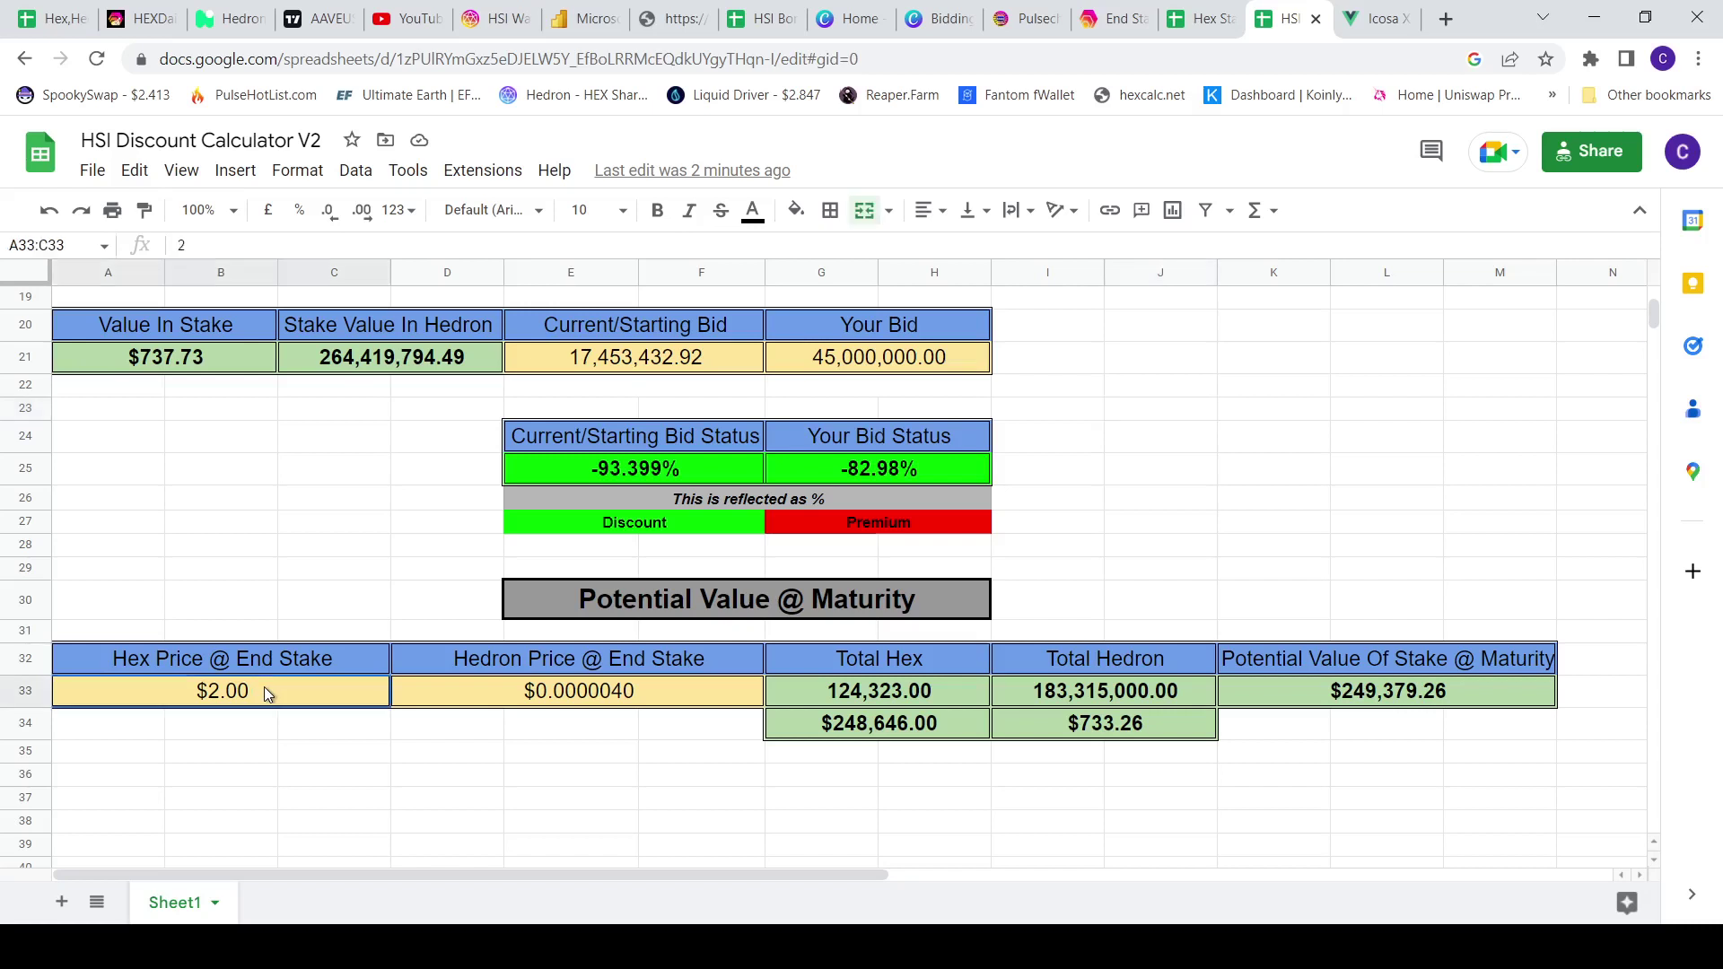
pyautogui.click(218, 240)
pyautogui.press('BackSpace')
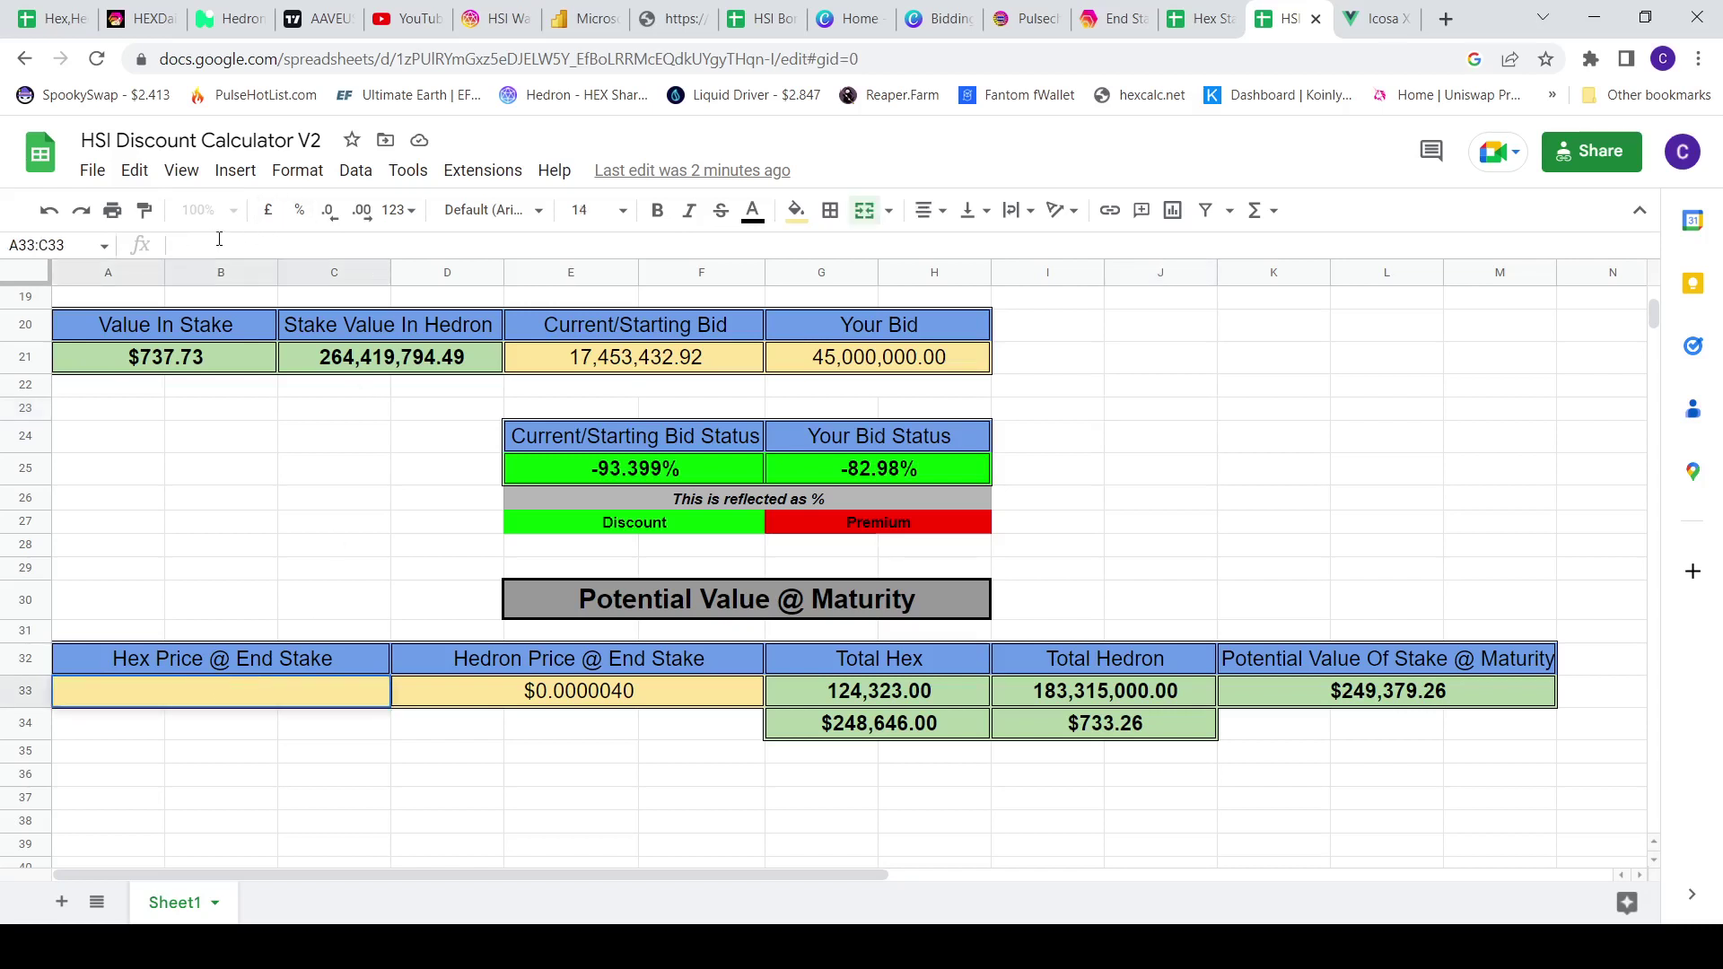
pyautogui.write('10')
pyautogui.click(525, 831)
# Set the Hedron Price @ End Stake in the Potential Value @ Maturity section to 0.001.
pyautogui.moveTo(628, 660); pyautogui.dragTo(635, 692)
pyautogui.click(643, 723)
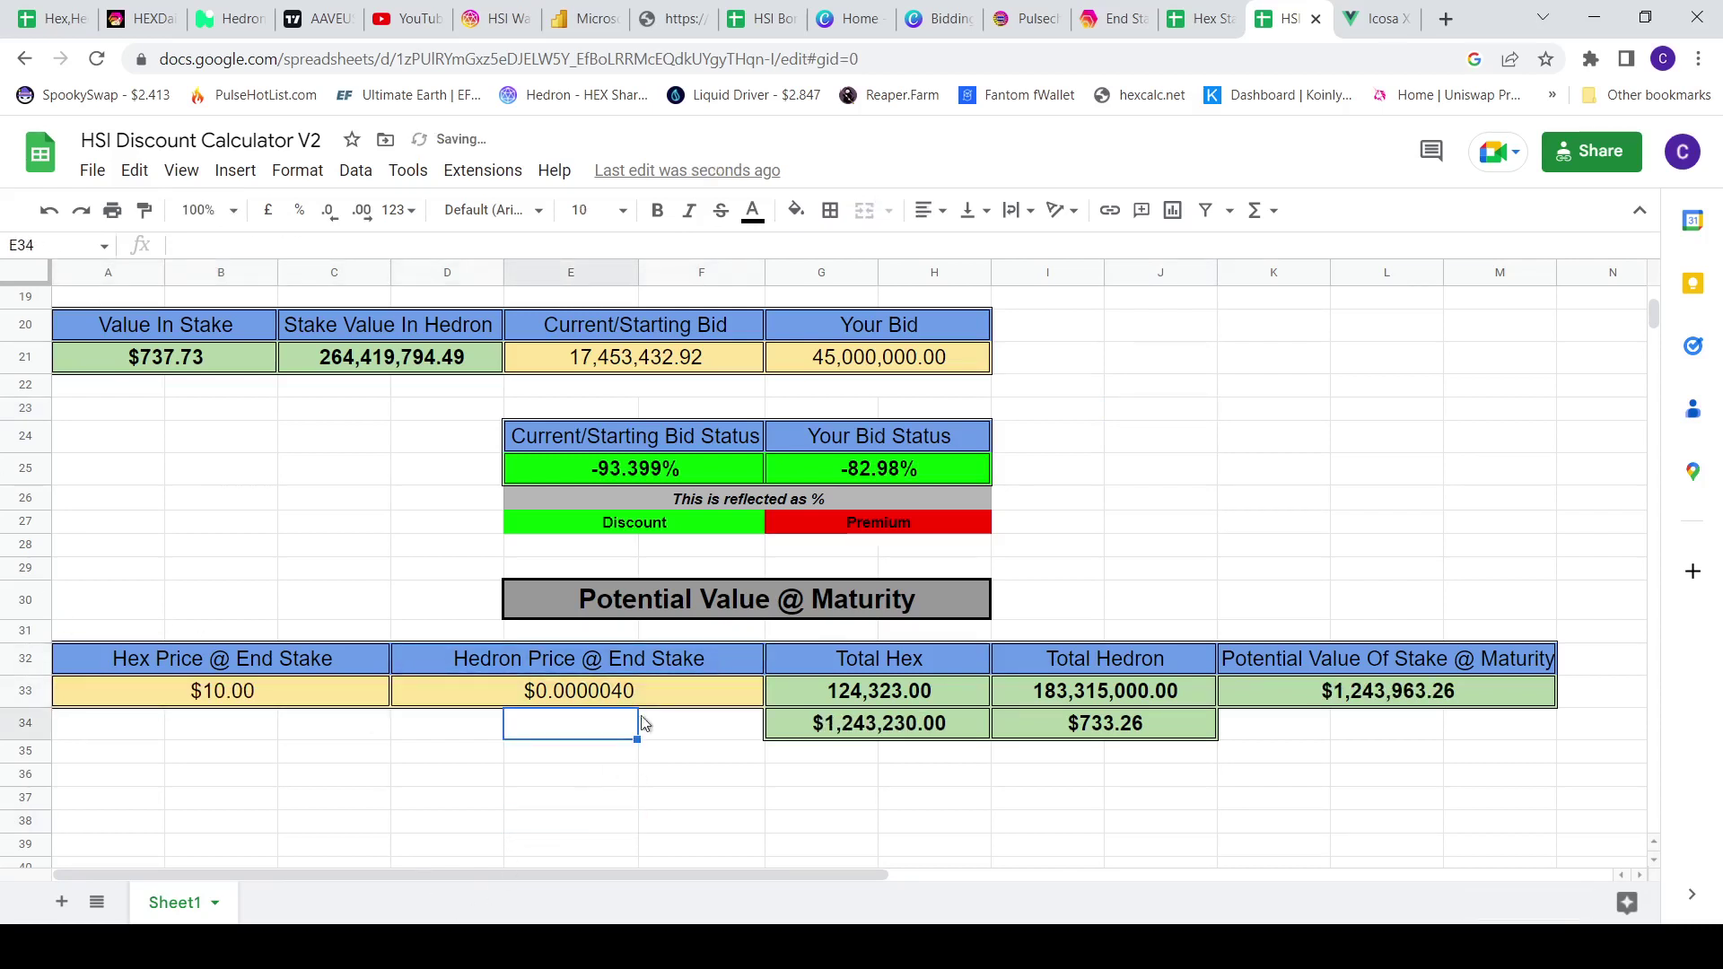
pyautogui.click(628, 691)
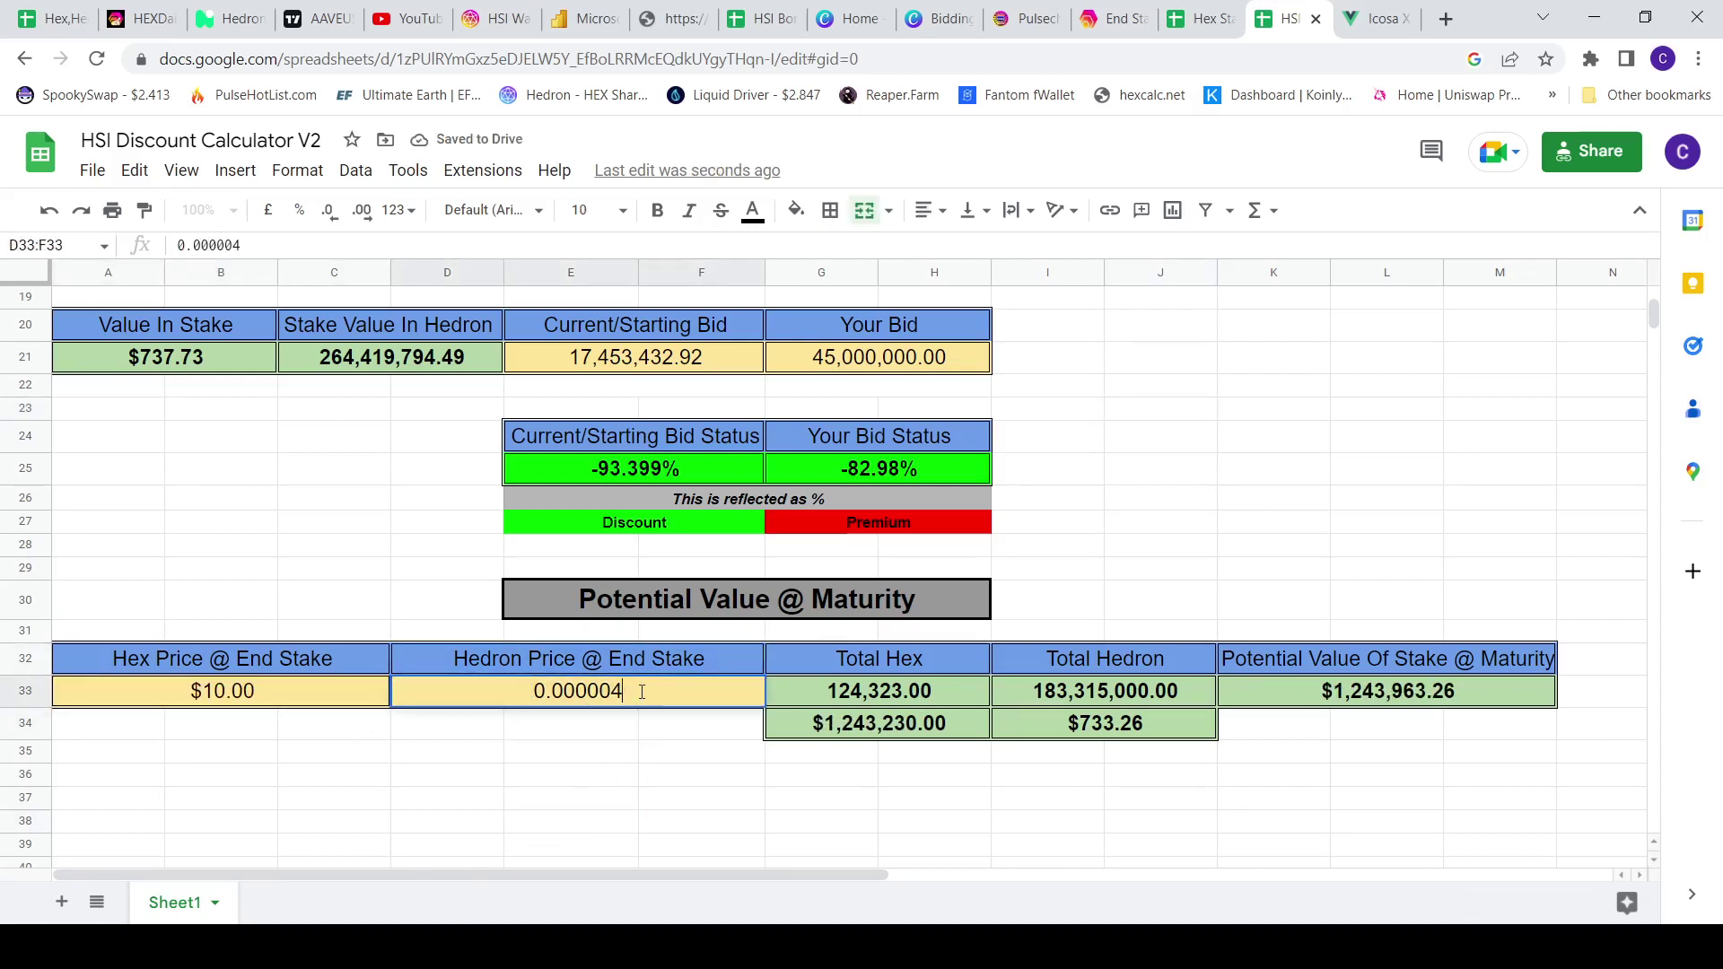
pyautogui.click(481, 249)
pyautogui.press('BackSpace')
pyautogui.press('BackSpace')
pyautogui.press('BackSpace')
pyautogui.press('BackSpace')
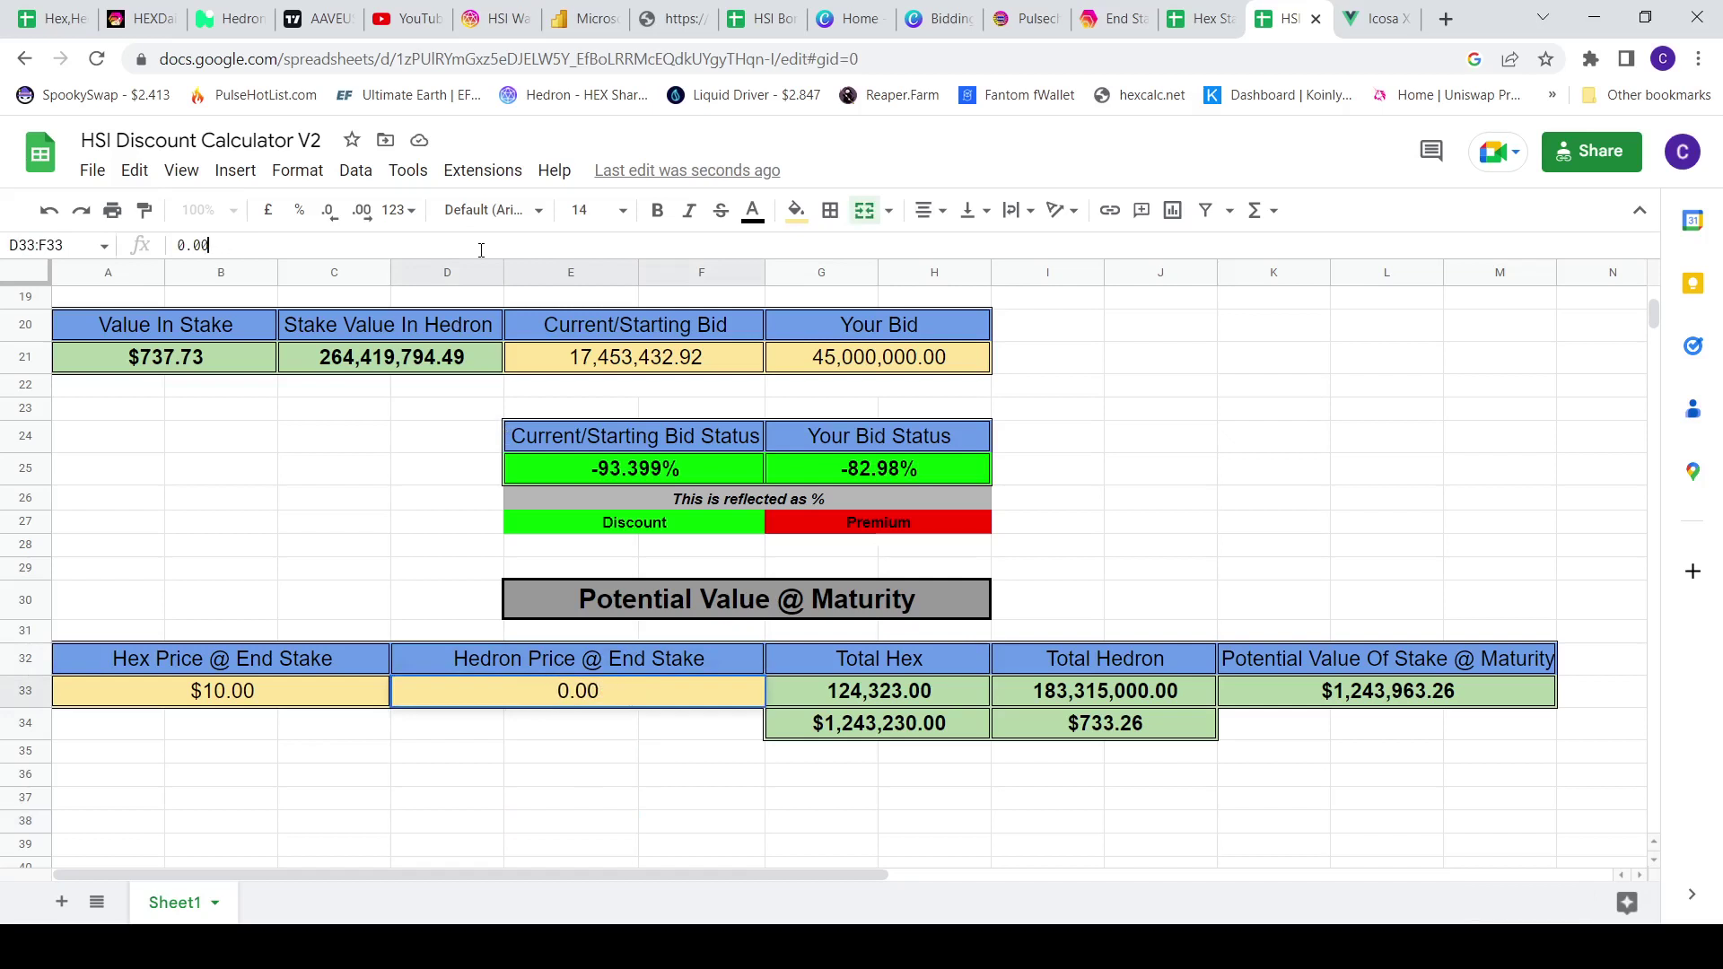
pyautogui.write('1')
pyautogui.click(713, 777)
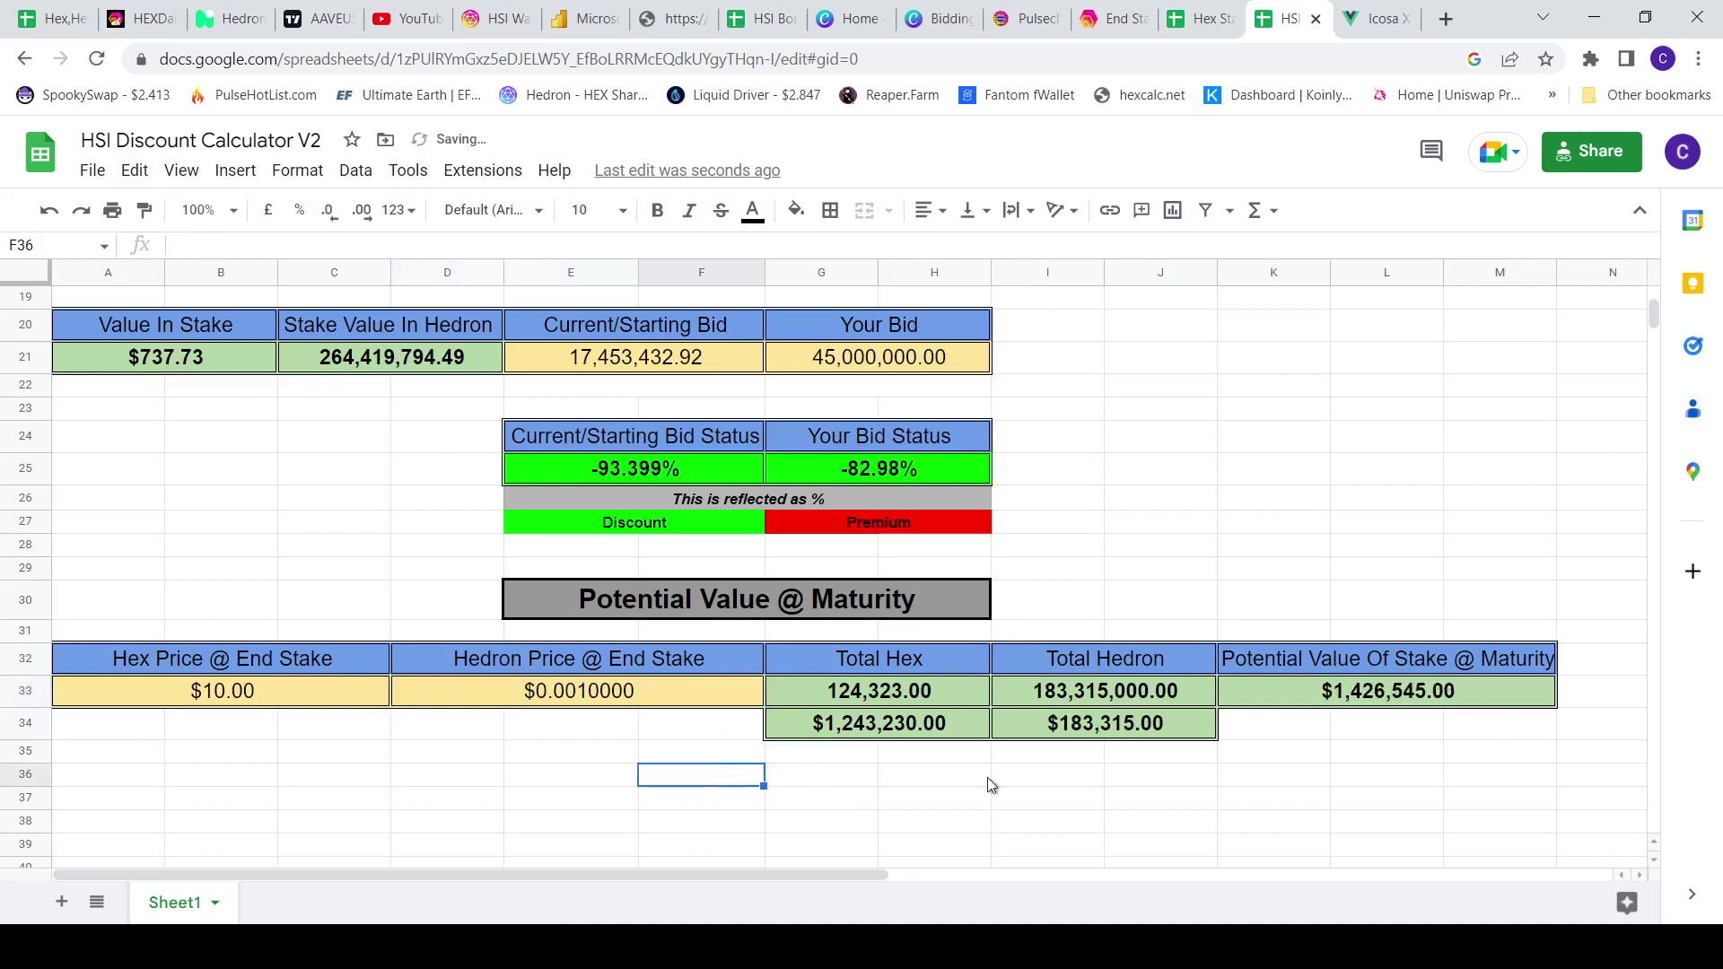
# Examine the stake's potential value at maturity against its current value, the entered bids and their discount or premium status.
pyautogui.scroll(5, 1054, 722)
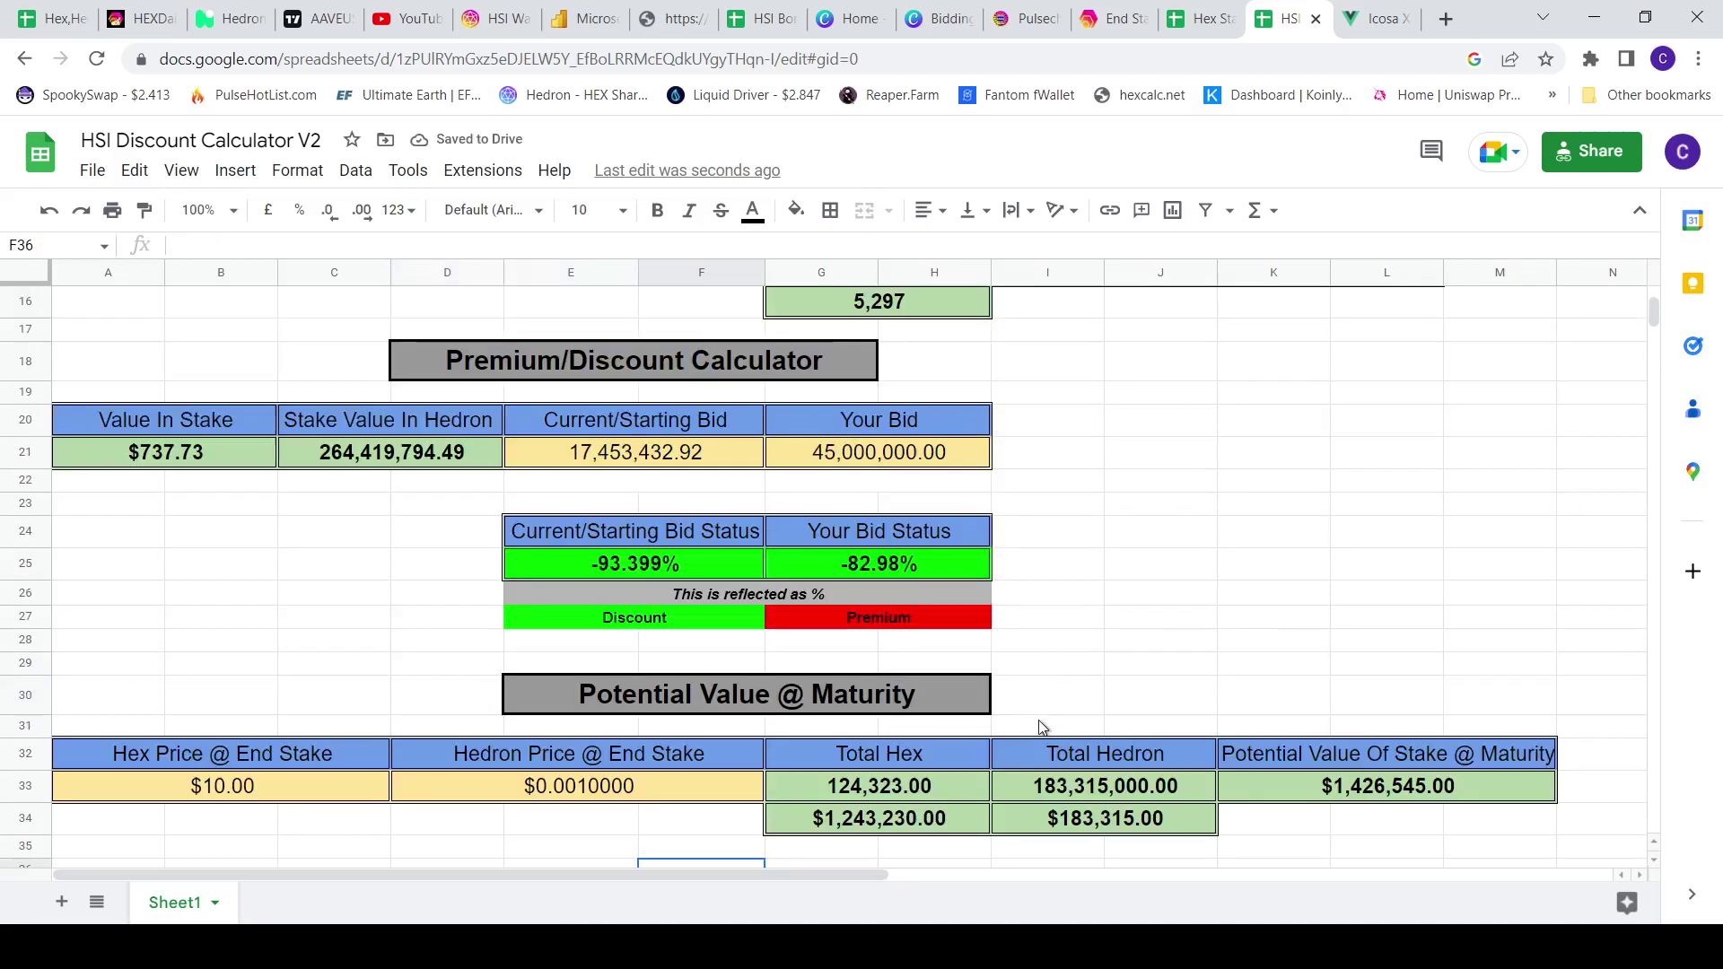
pyautogui.scroll(-5, 1040, 752)
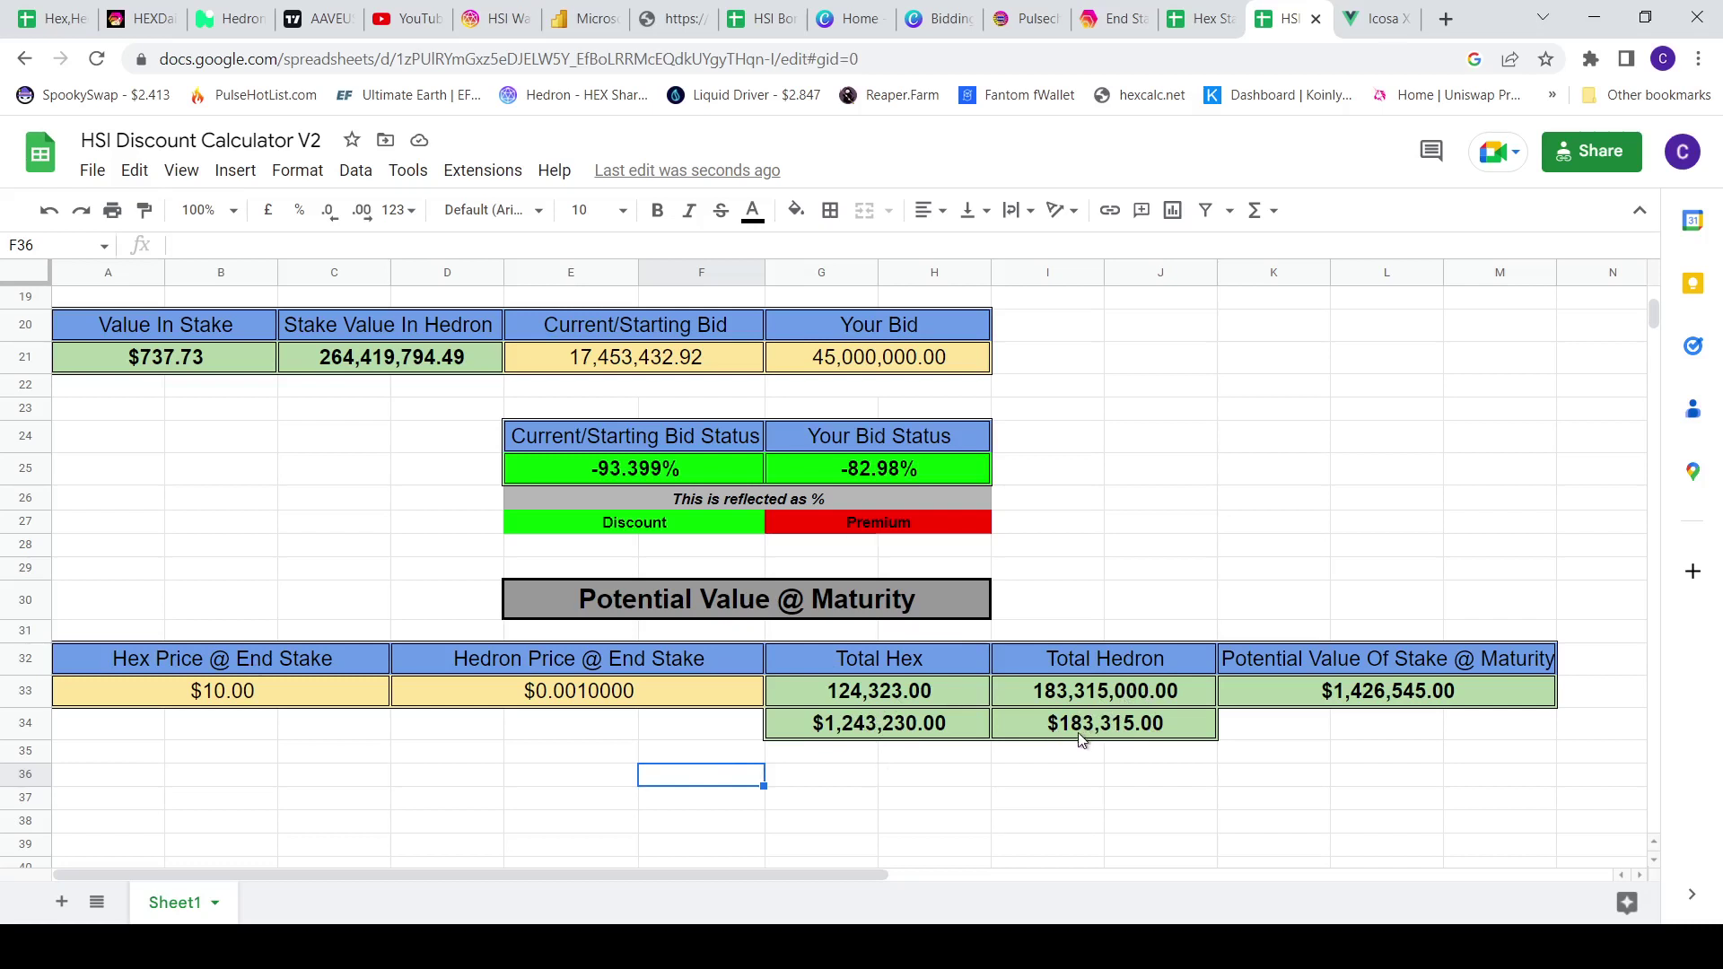
pyautogui.scroll(1, 1131, 731)
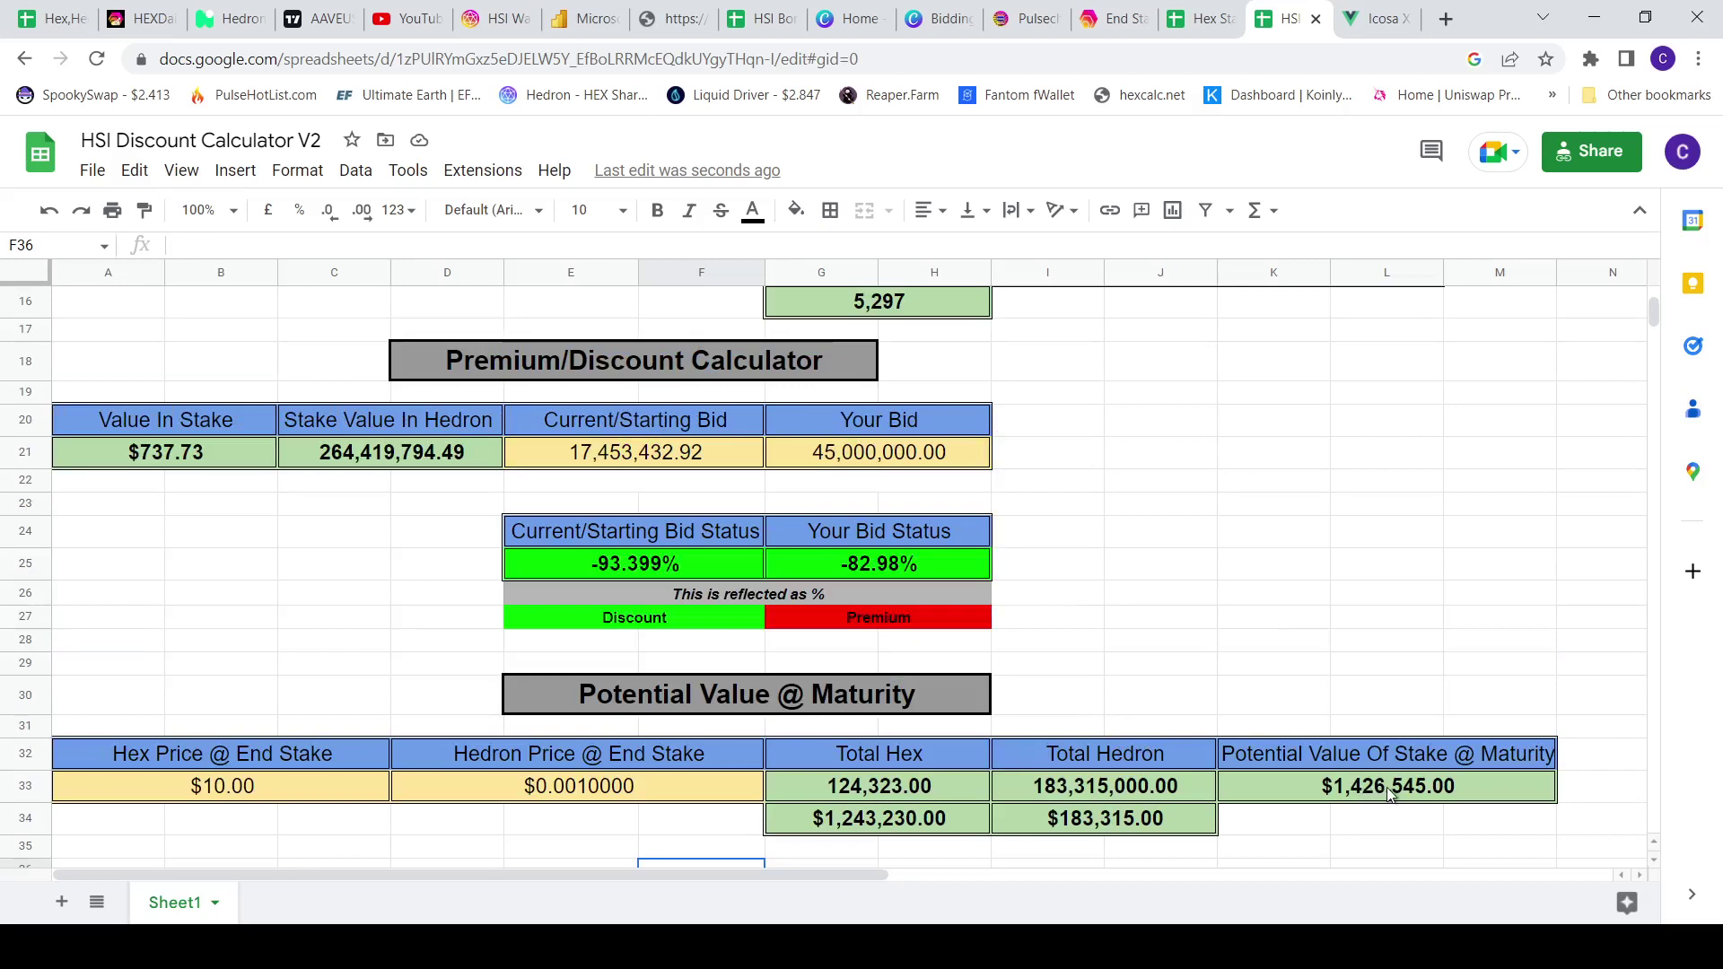
pyautogui.scroll(1, 1471, 781)
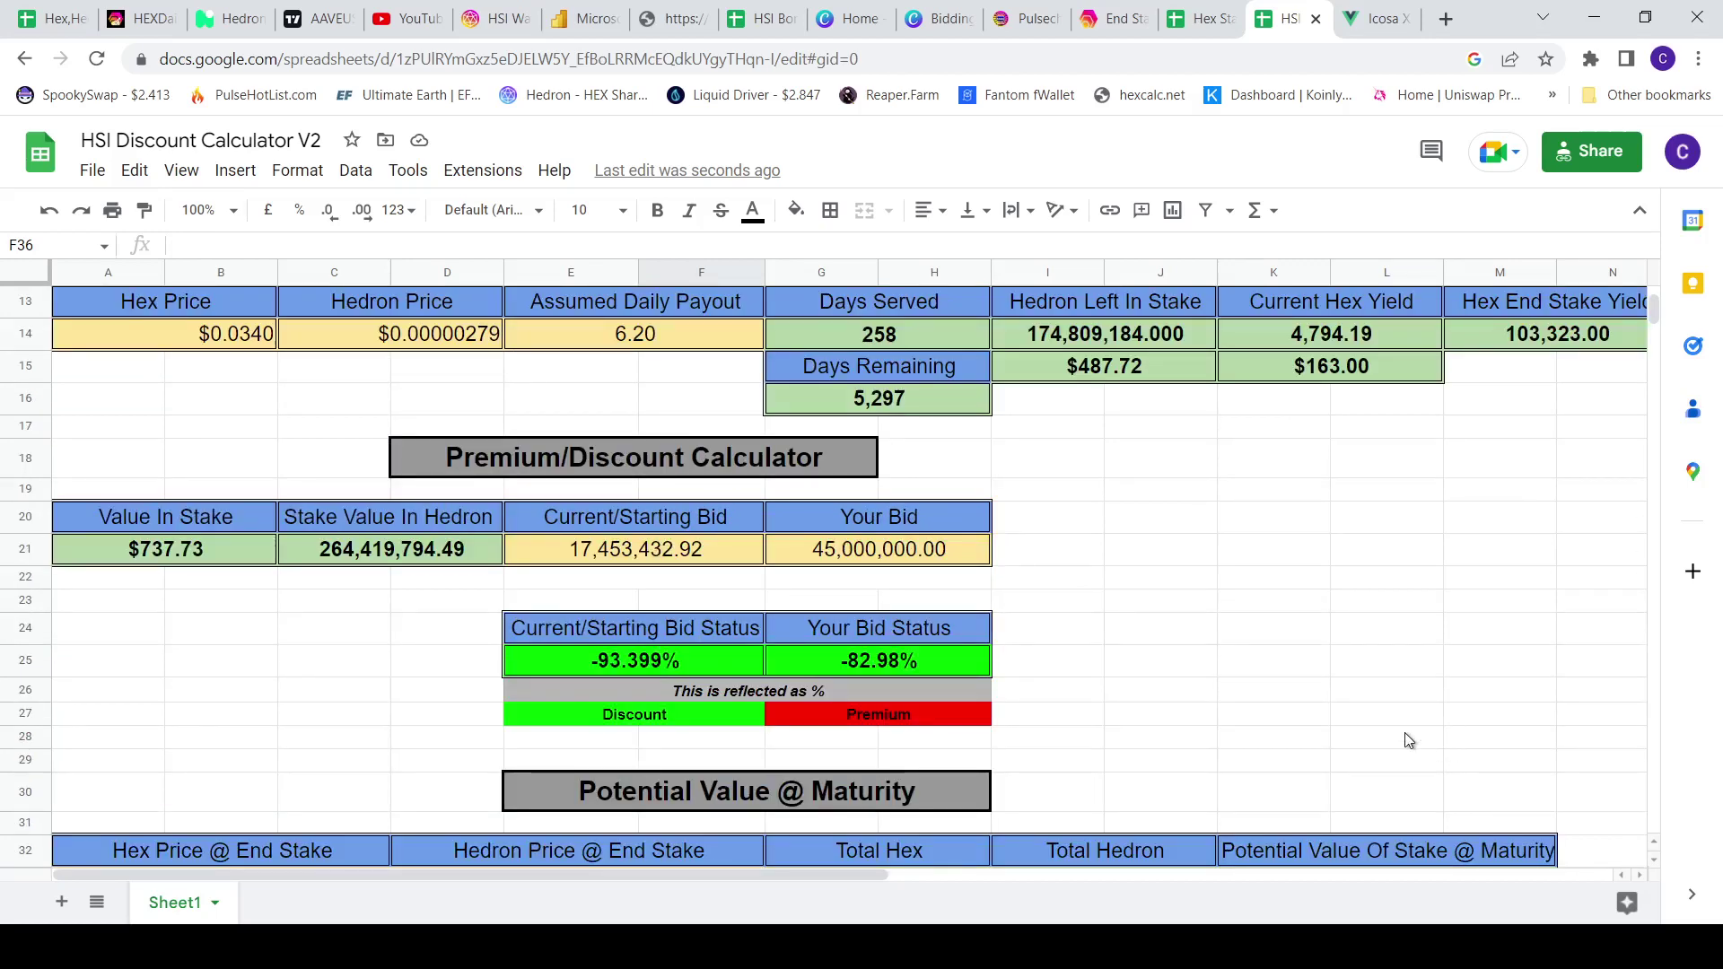
pyautogui.scroll(3, 1408, 742)
pyautogui.scroll(-2, 1457, 703)
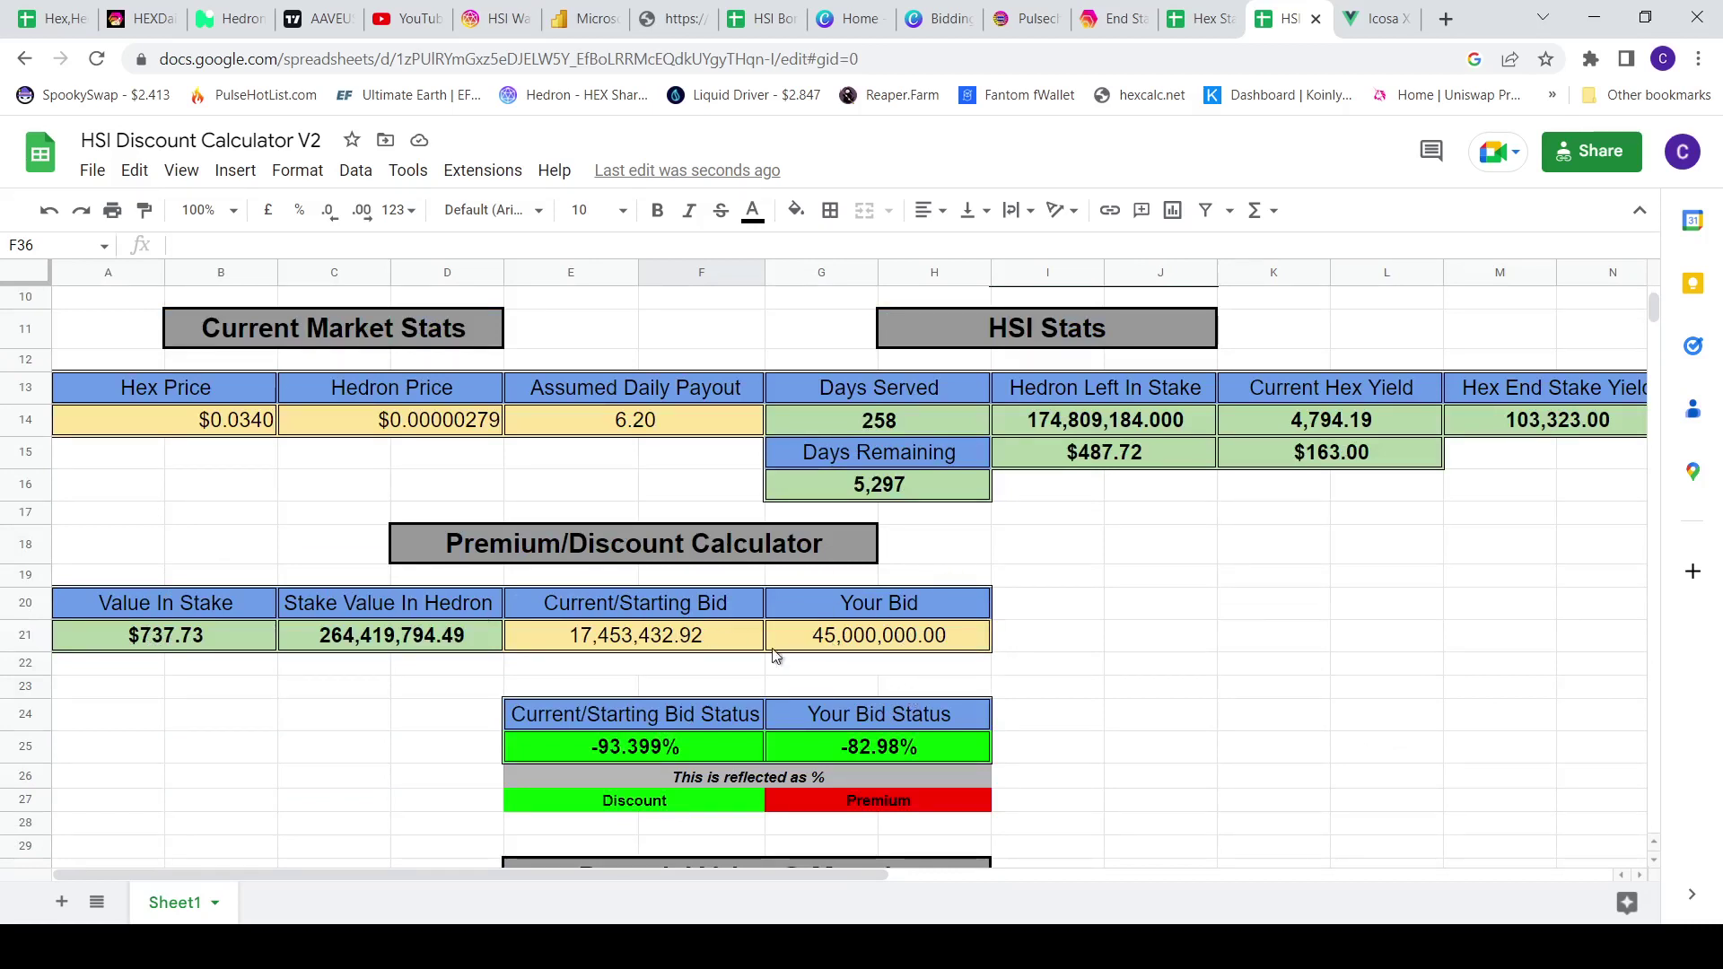
pyautogui.scroll(-2, 695, 619)
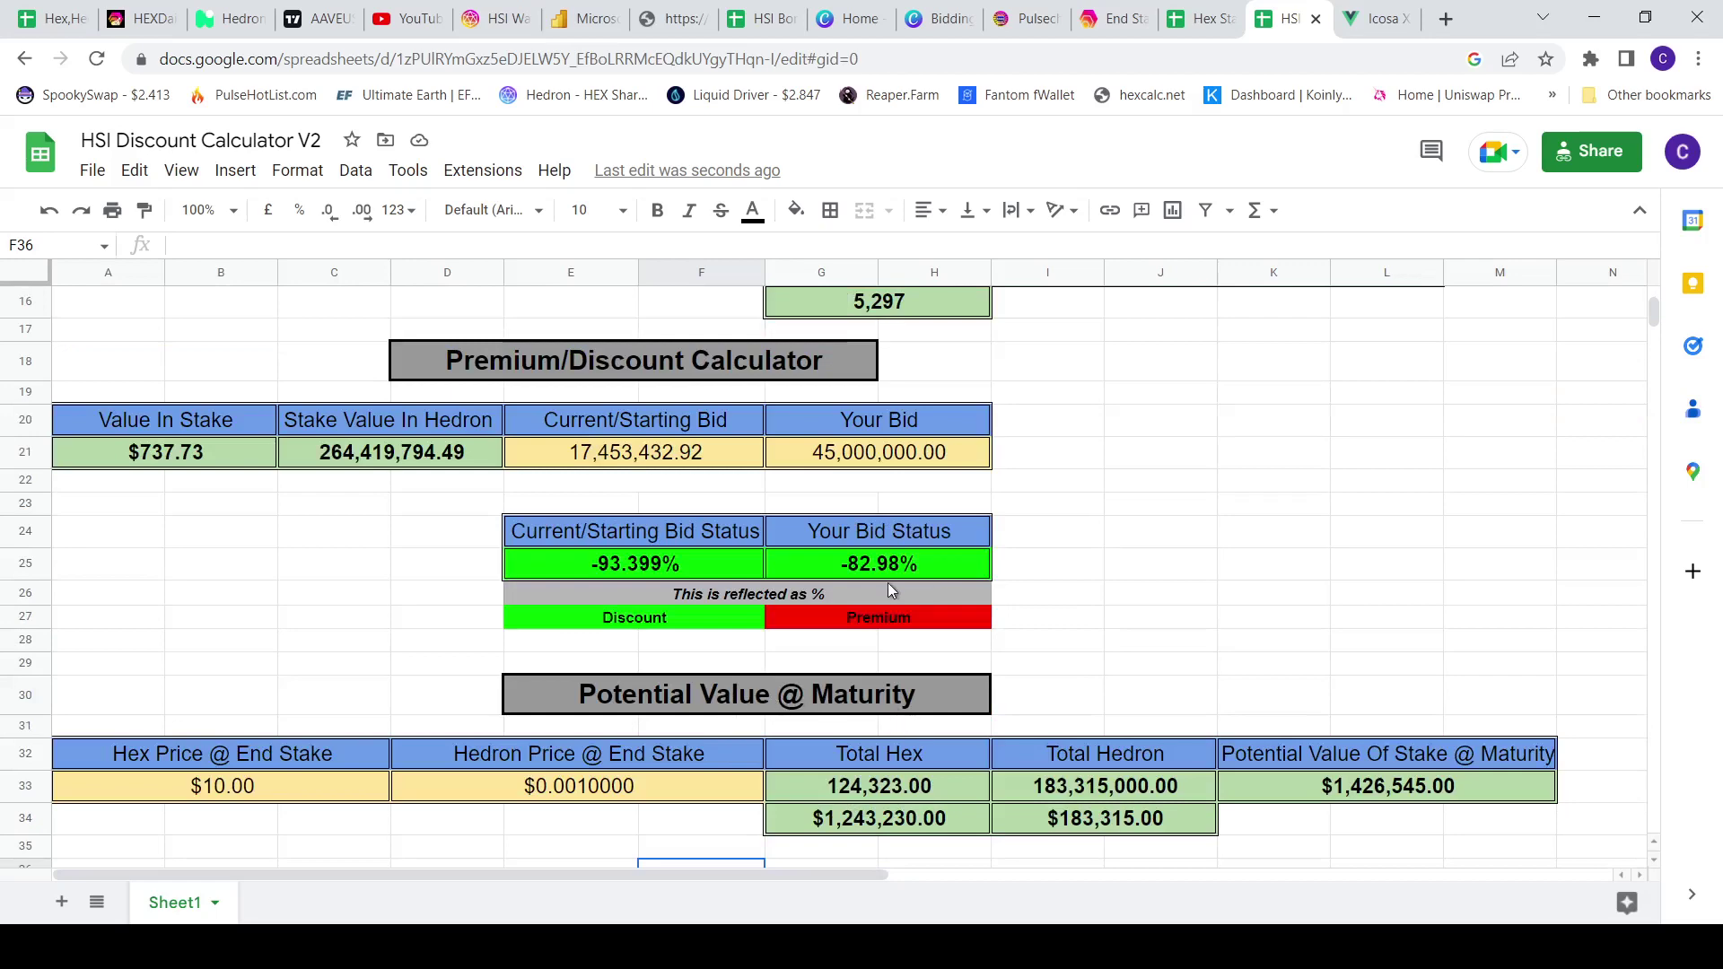
pyautogui.scroll(-1, 988, 744)
pyautogui.scroll(2, 1000, 758)
pyautogui.scroll(2, 1126, 761)
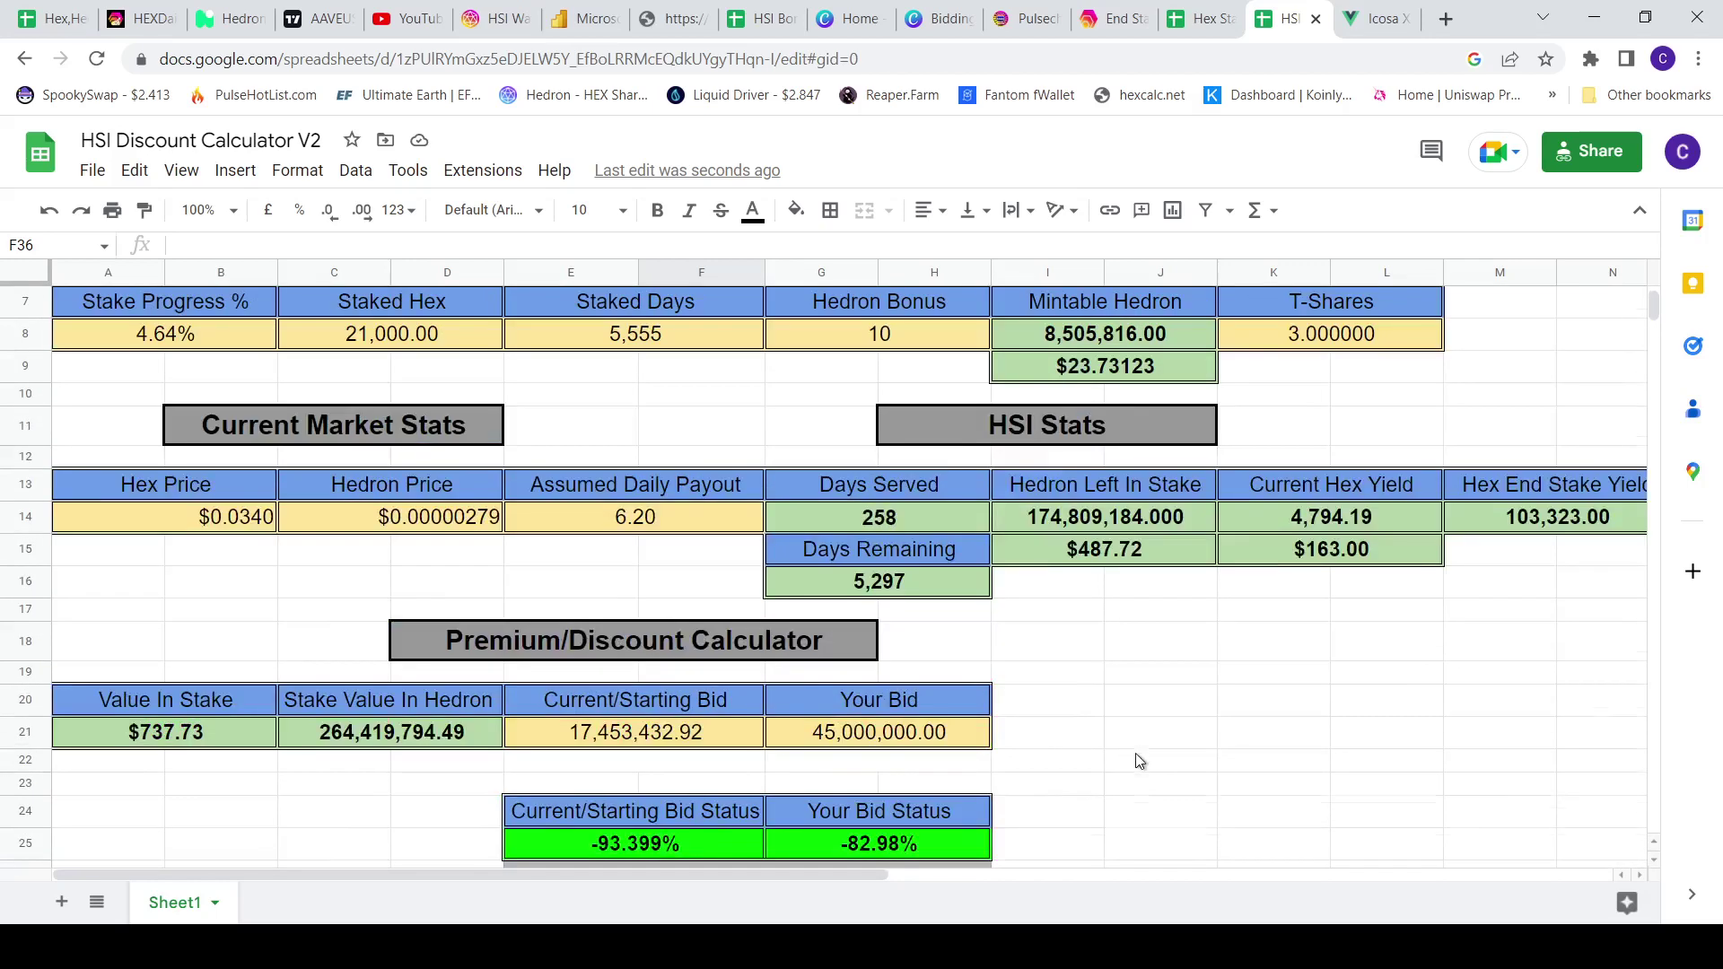
pyautogui.scroll(2, 1137, 759)
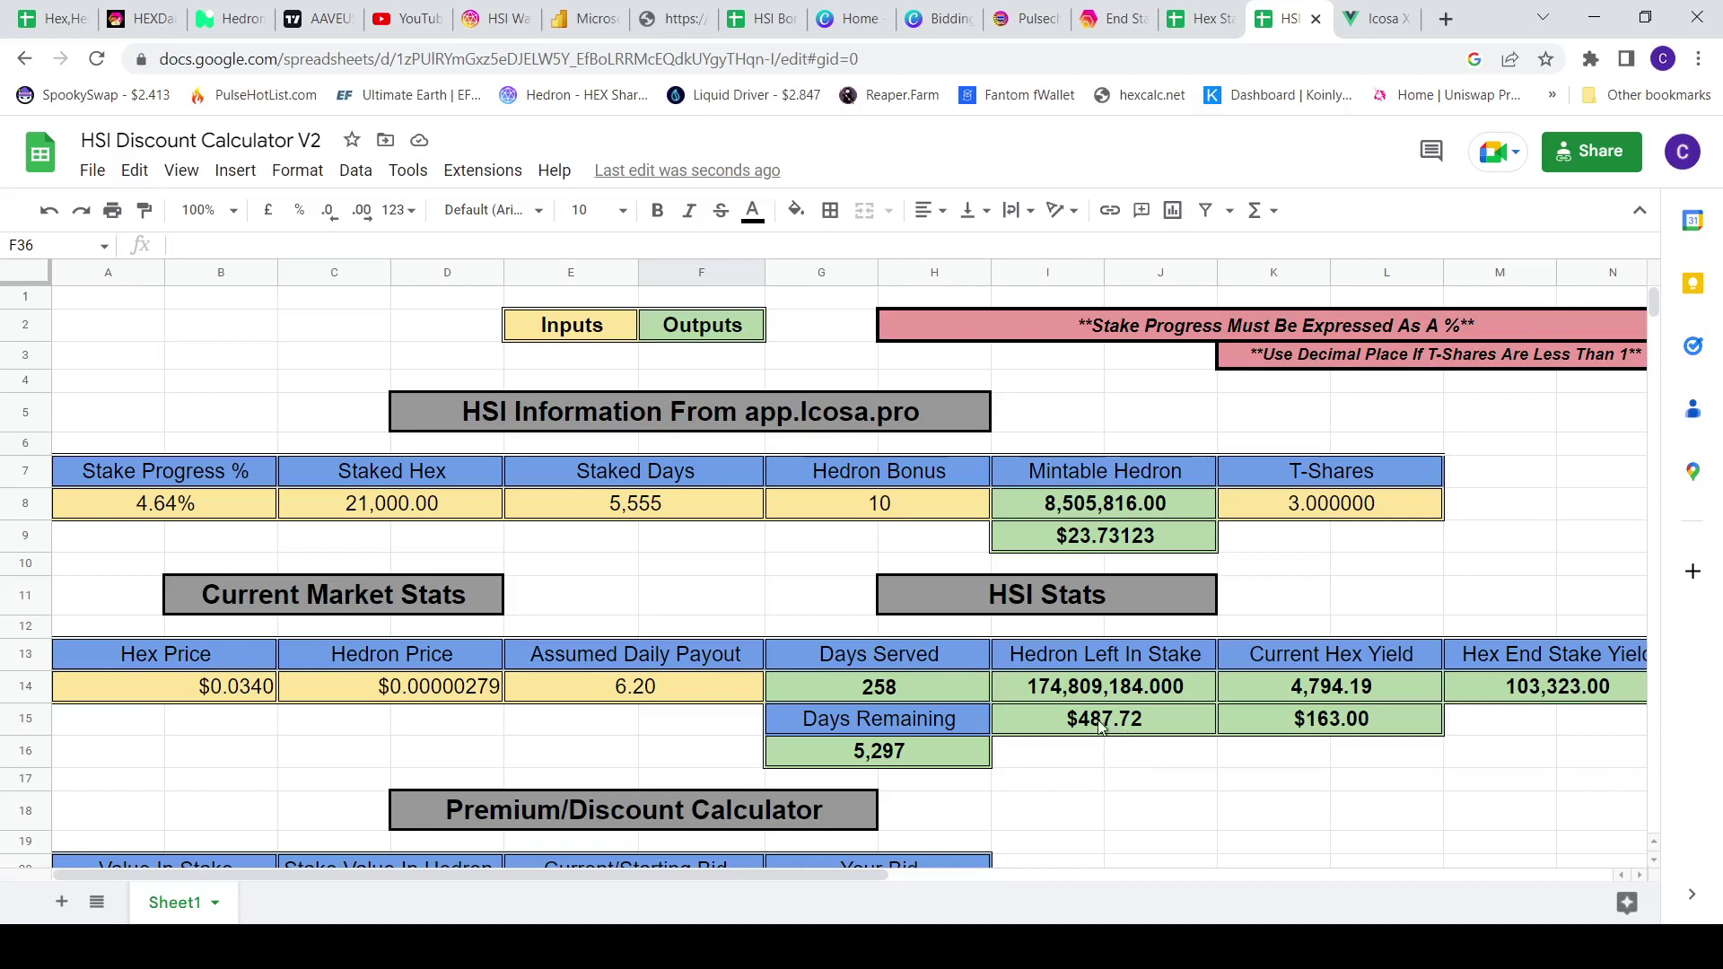
pyautogui.scroll(-1, 1107, 649)
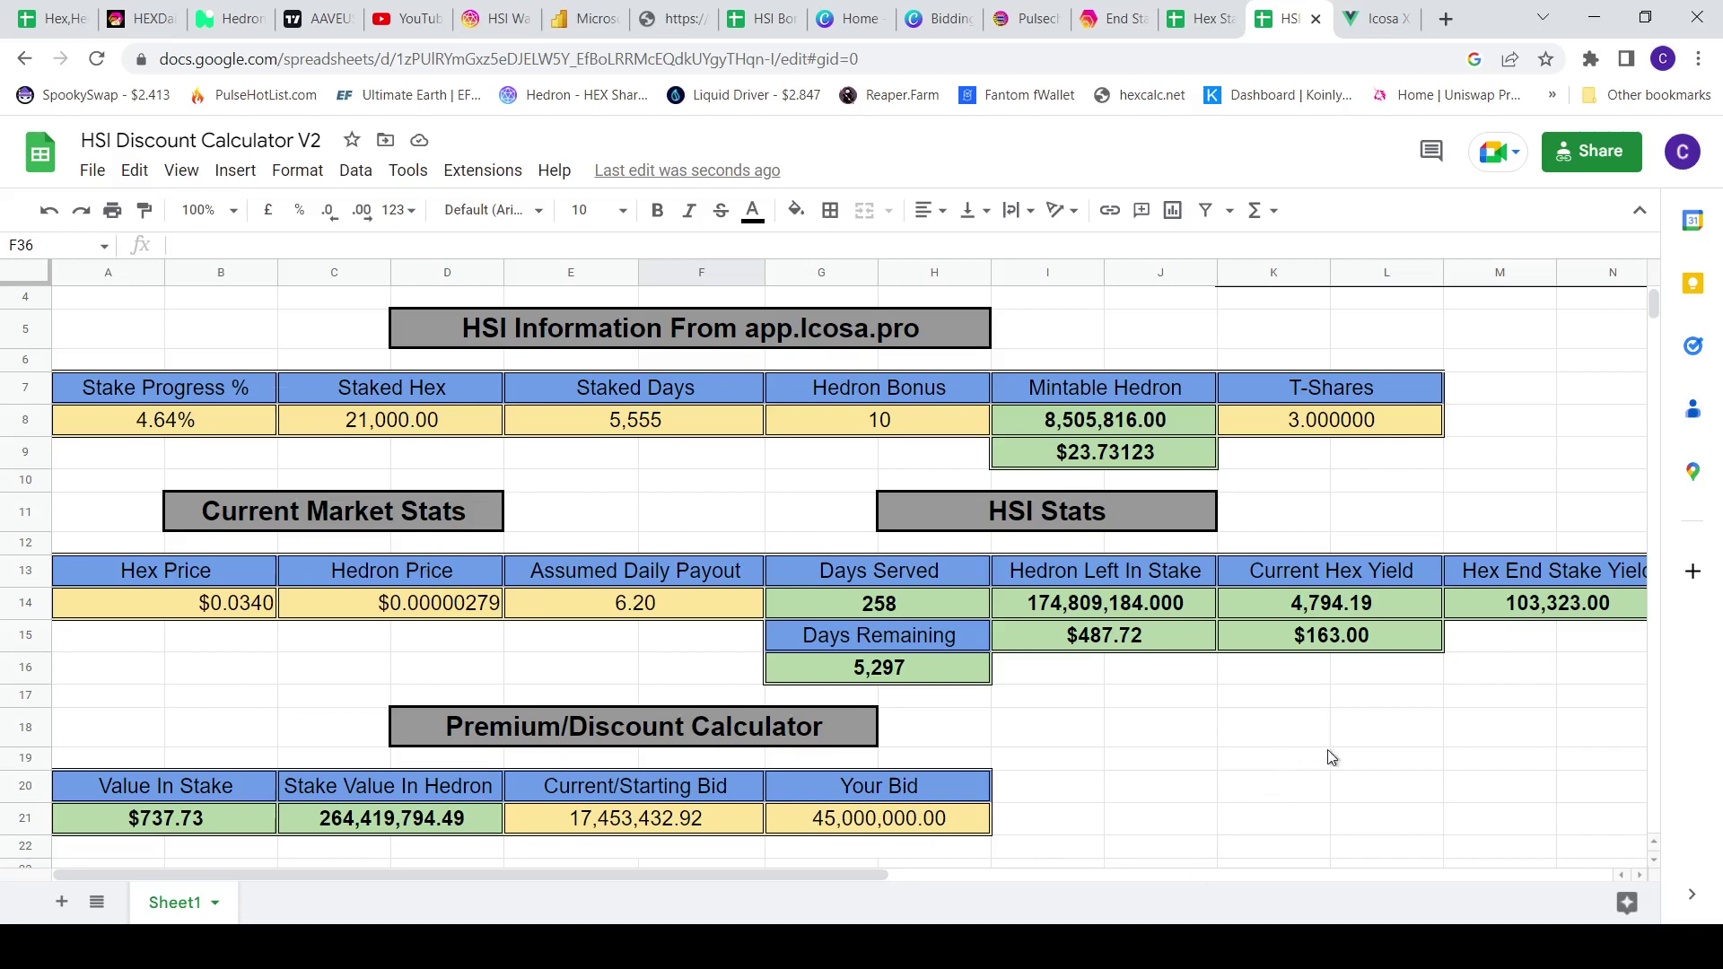
pyautogui.scroll(1, 1326, 759)
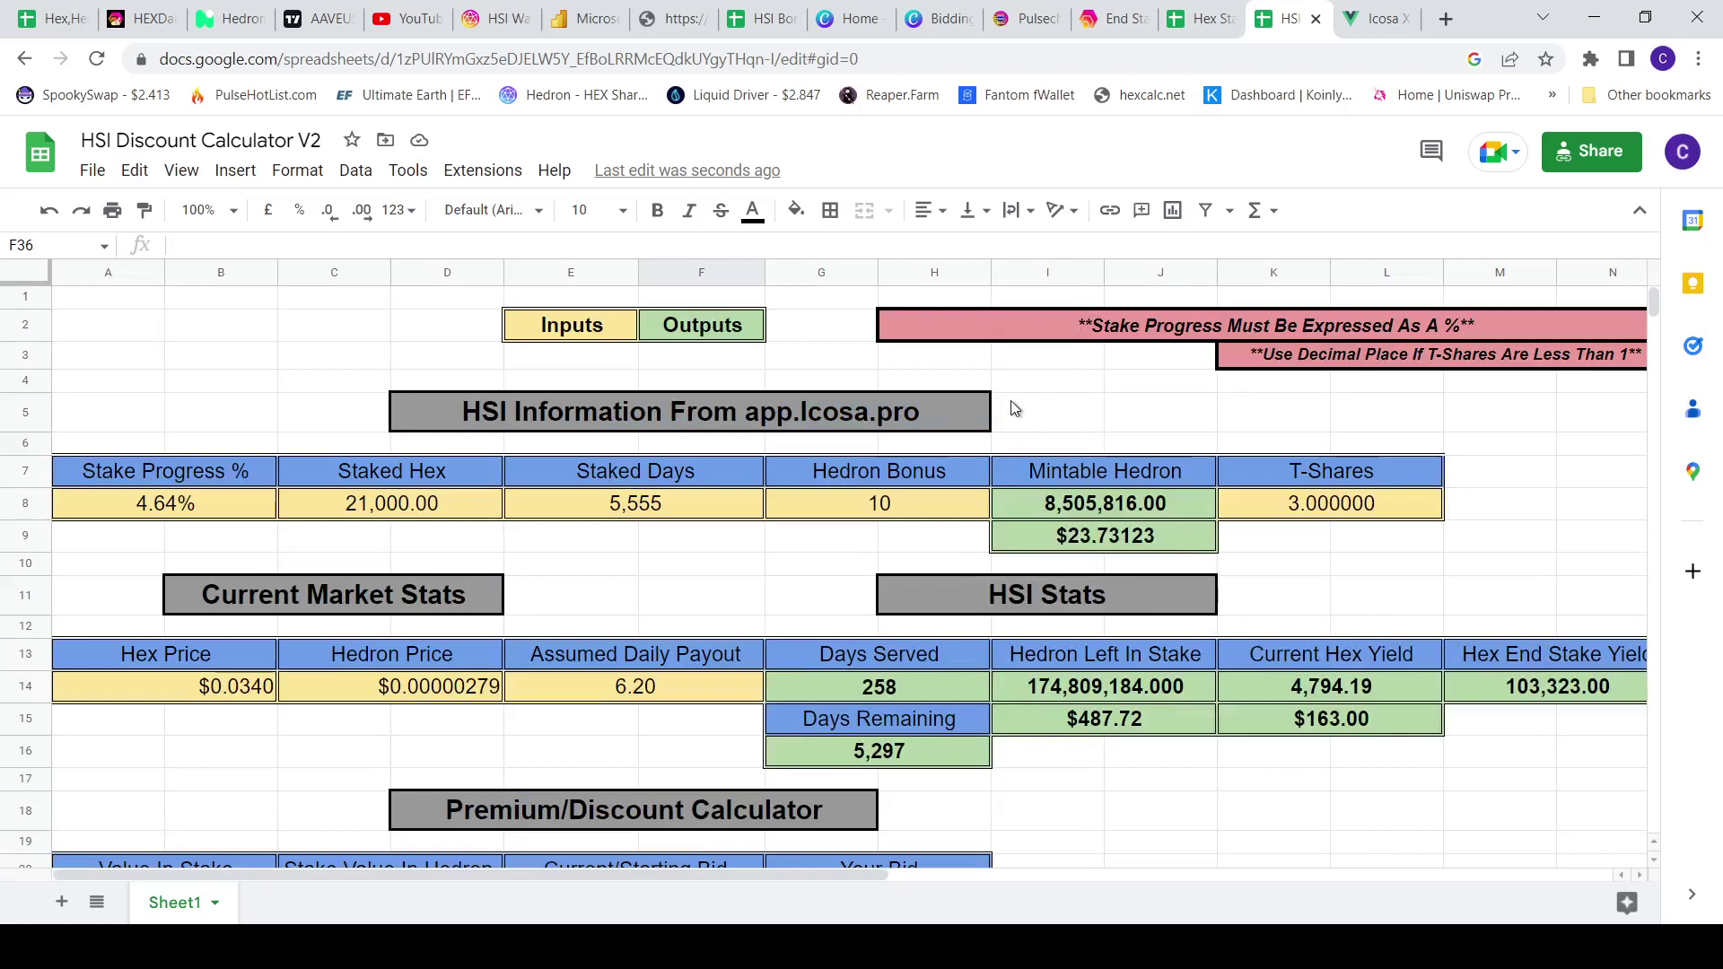
pyautogui.scroll(-4, 898, 583)
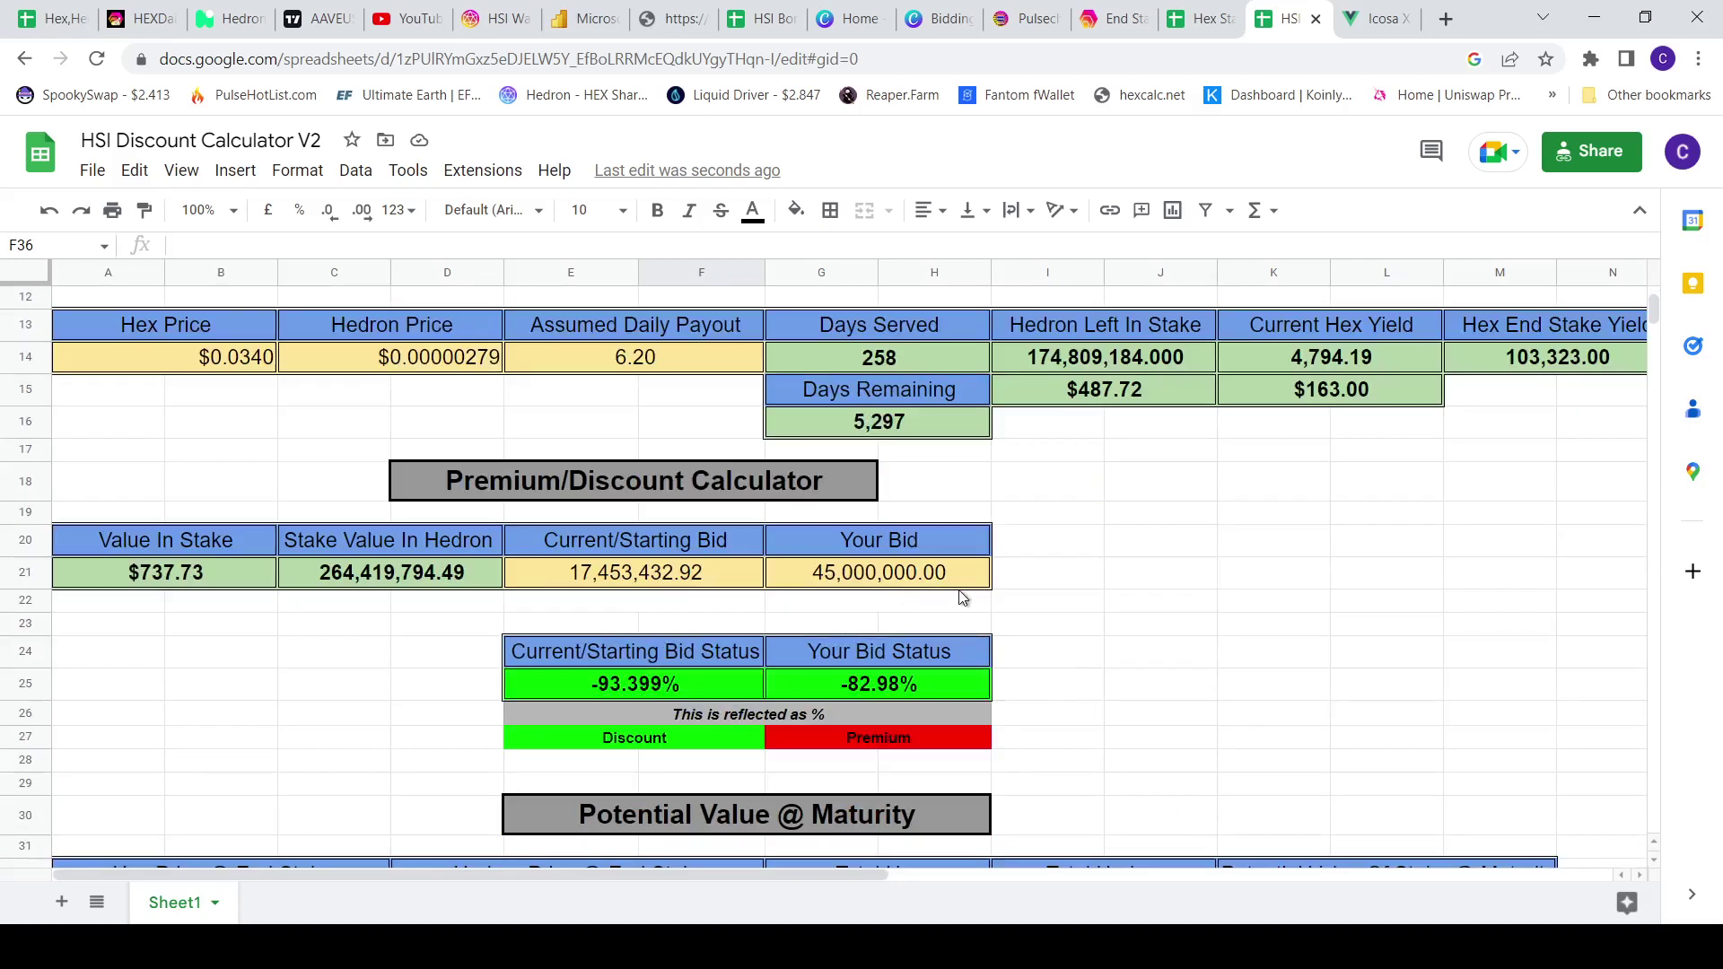
pyautogui.scroll(-4, 961, 598)
pyautogui.scroll(6, 971, 626)
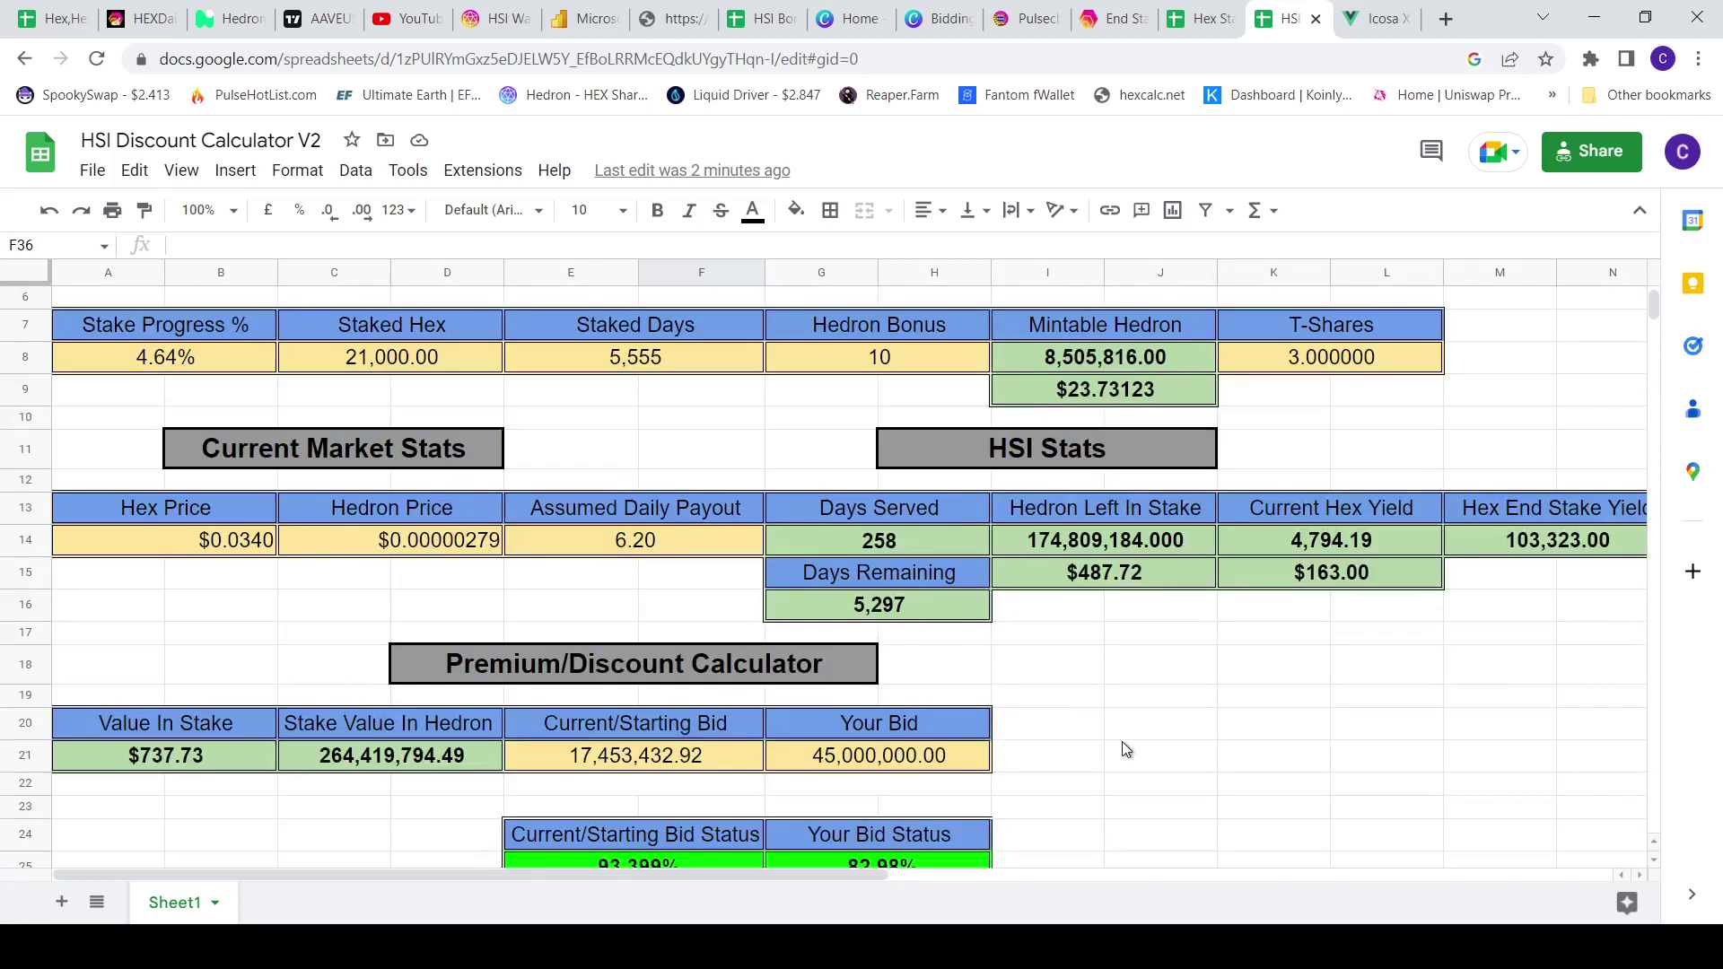